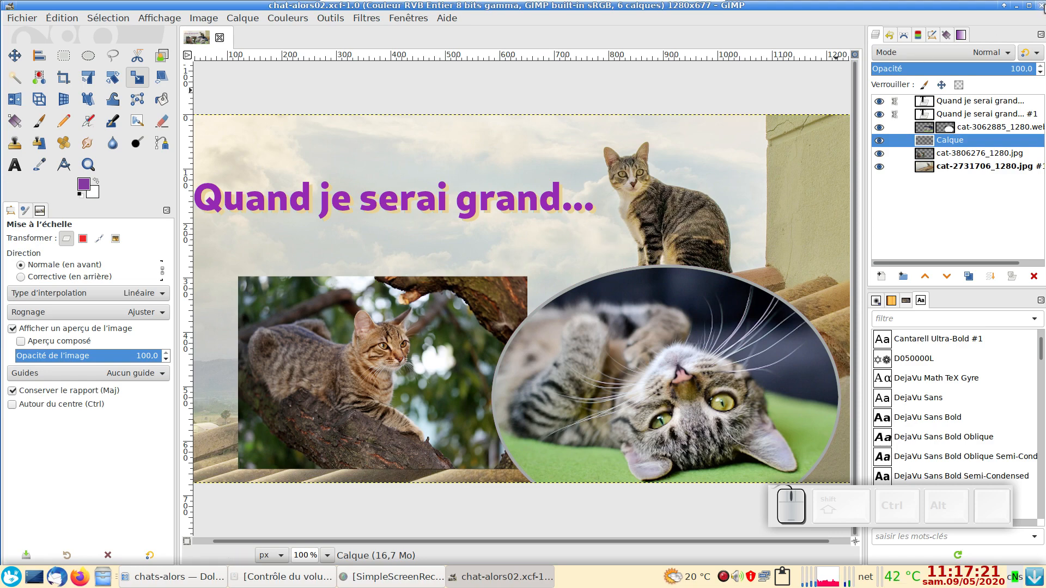
Step: Close the open GIMP montage and preview chat-alors02.jpg from the chats-alors folder in the image viewer
click(1041, 6)
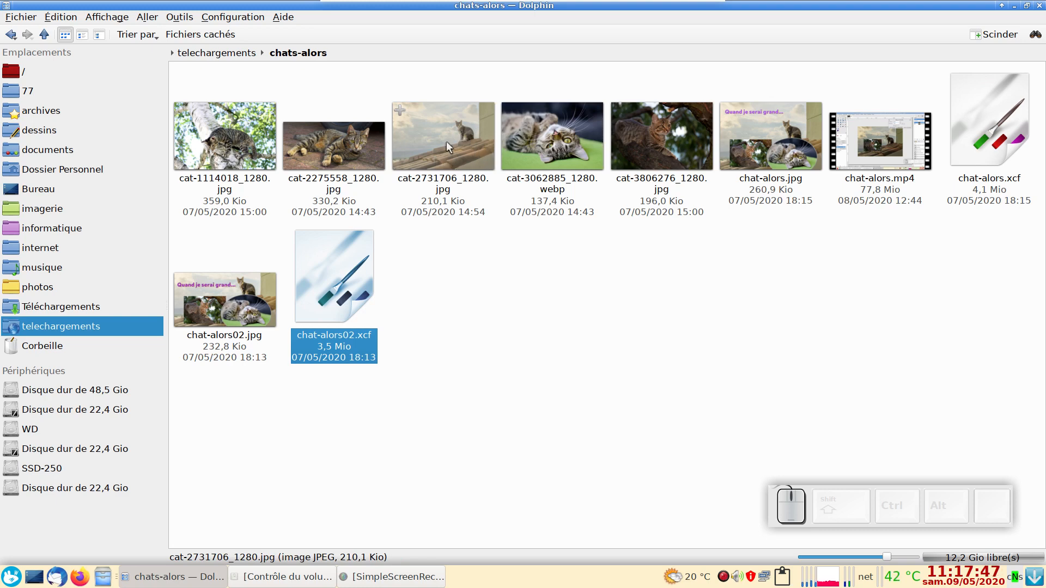
double_click(231, 323)
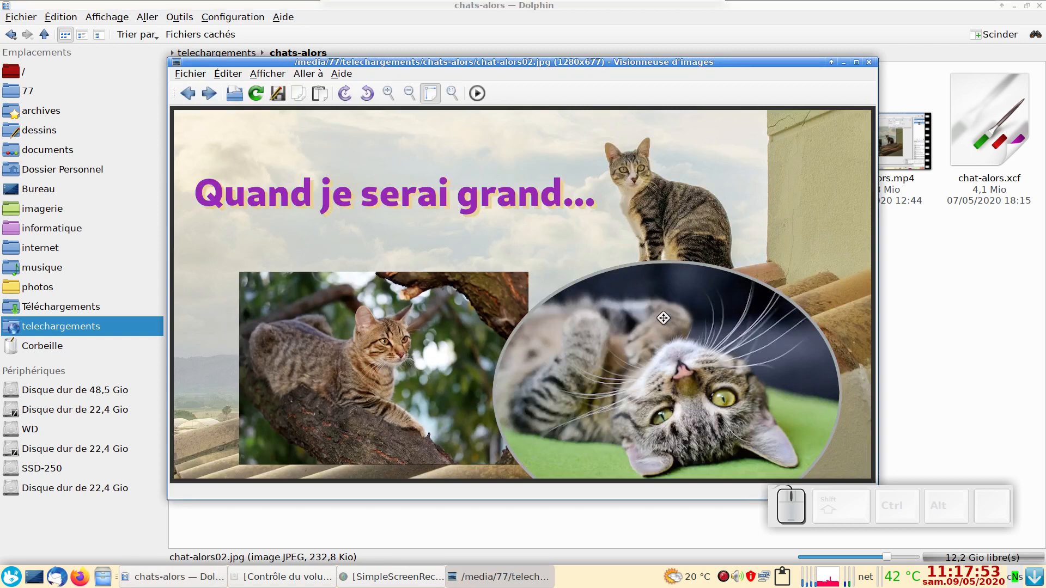
click(869, 62)
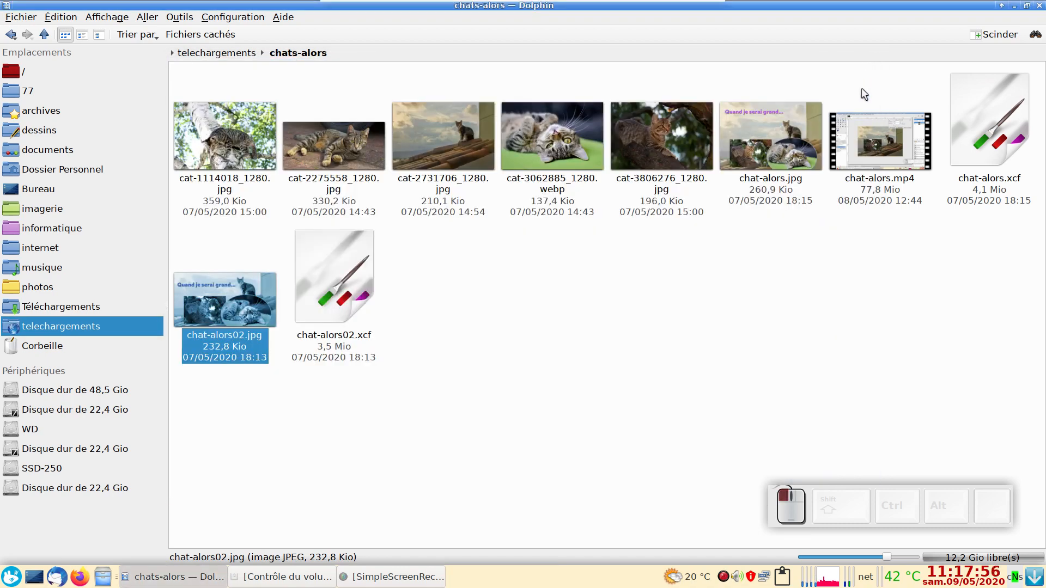
Step: Open cat-2731706_1280.jpg in GIMP and add cat-3806276_1280.jpg from the chats-alors folder to it as a new layer
right_click(427, 129)
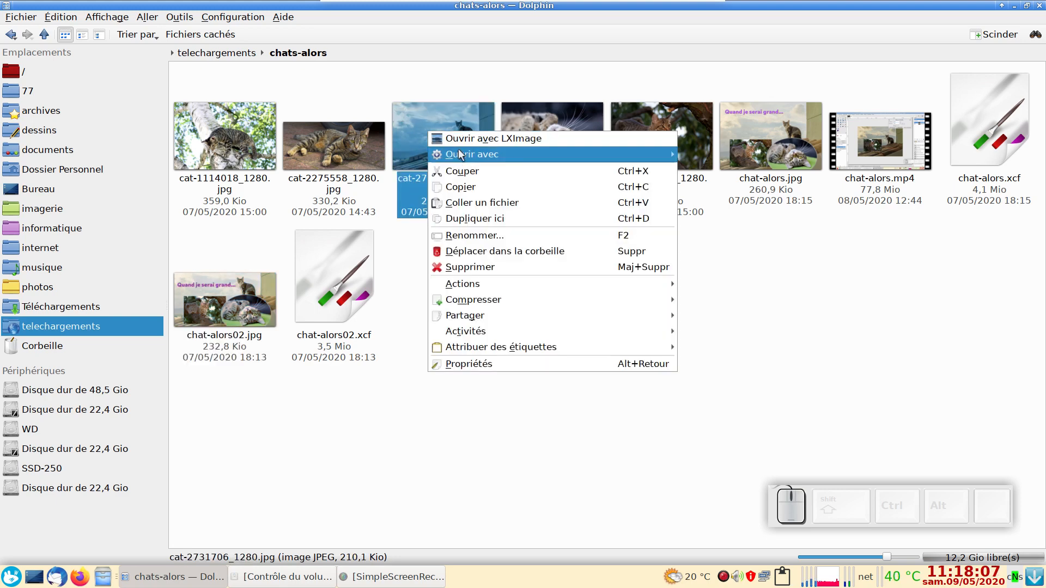
mouse_move(459, 154)
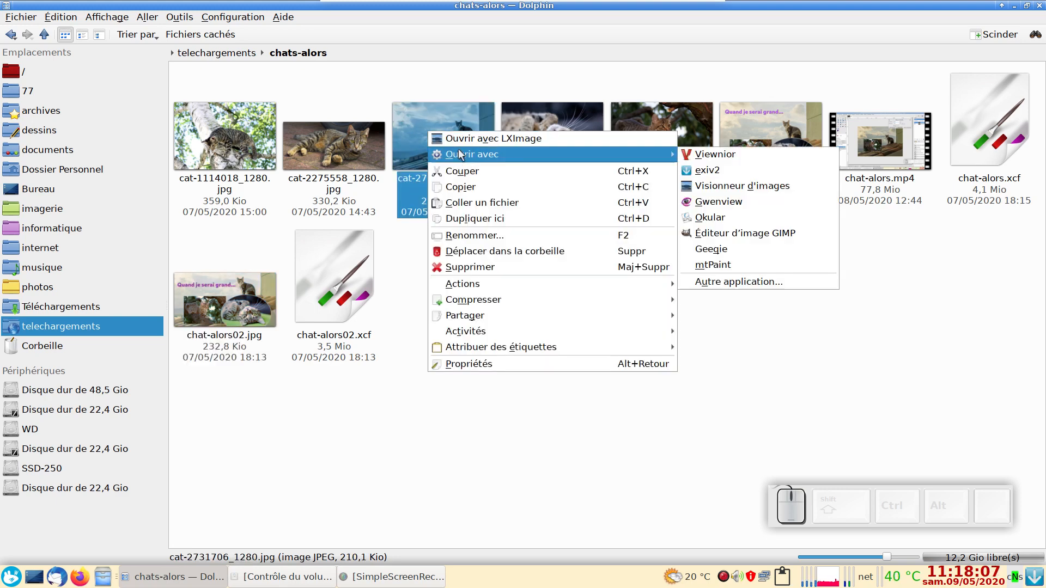
click(735, 234)
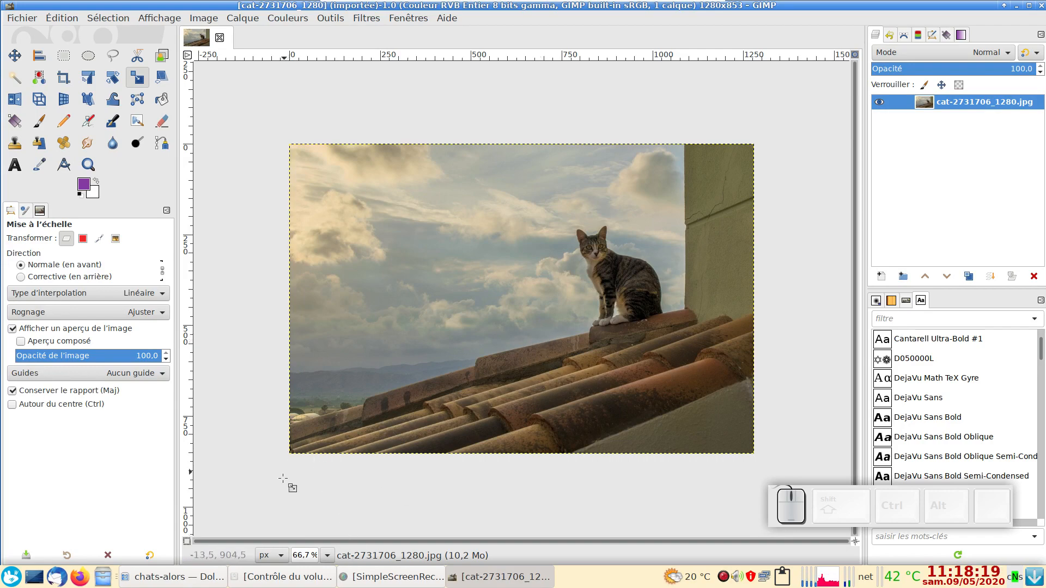
click(182, 579)
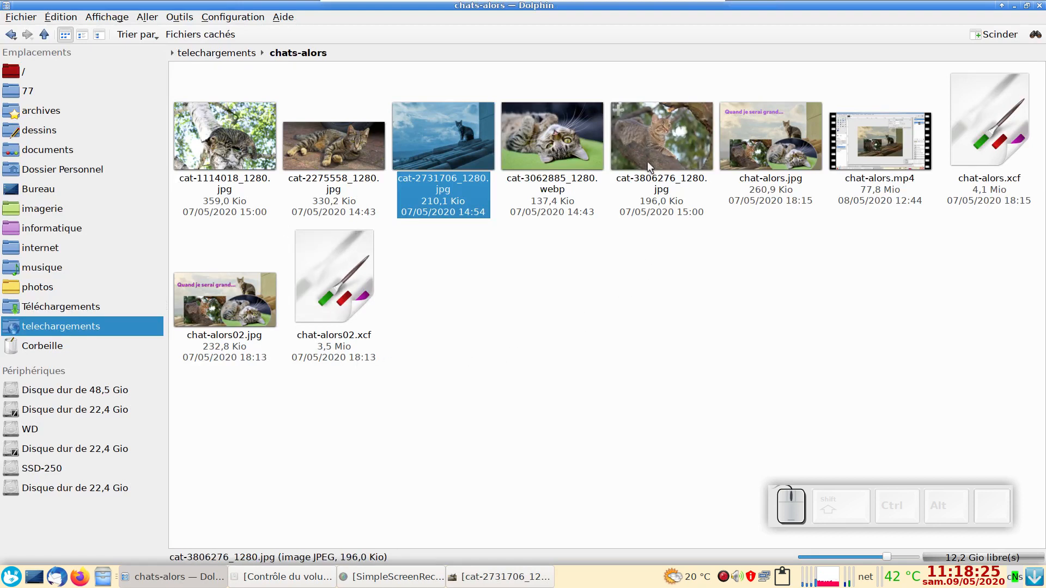
drag(651, 136, 404, 248)
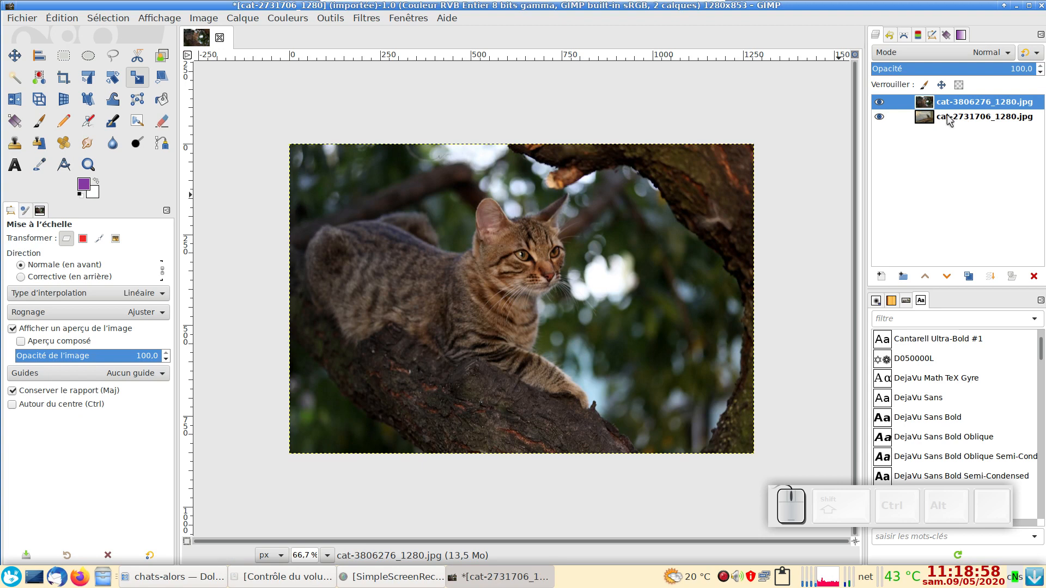
Step: Rename the cat-2731706_1280.jpg layer as chat-toit
click(947, 116)
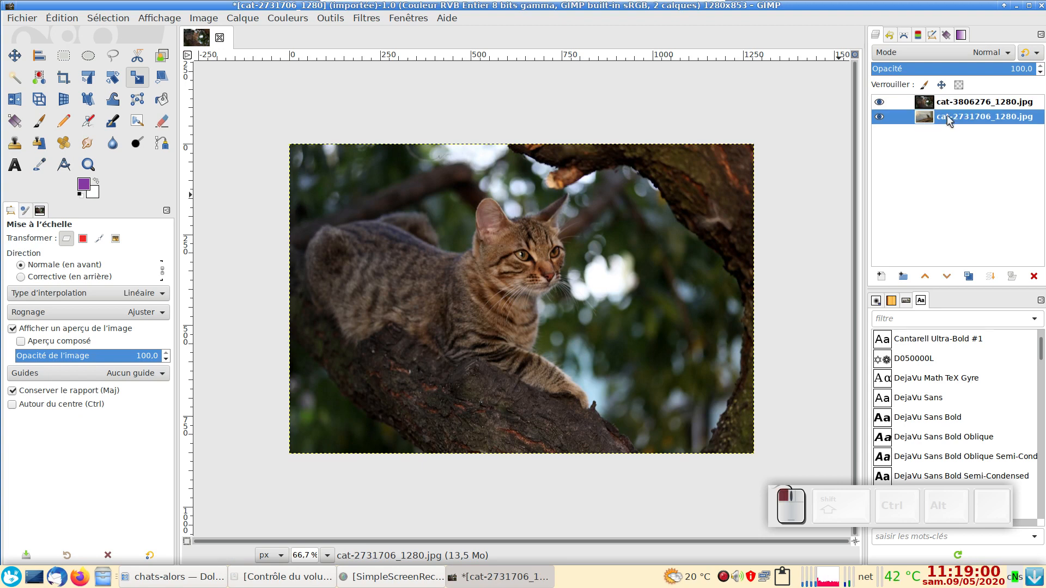
key(F2)
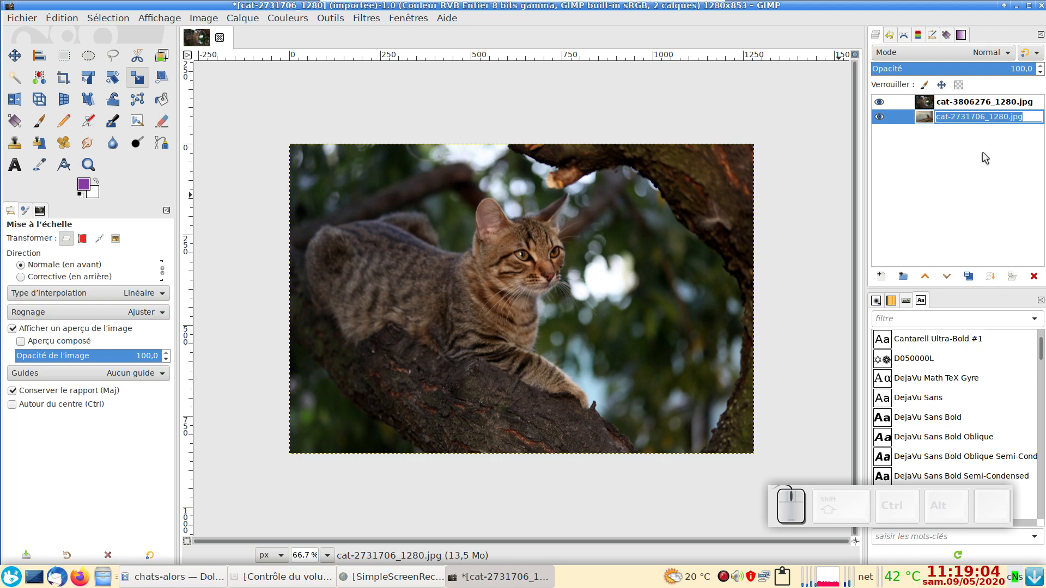
text(chat)
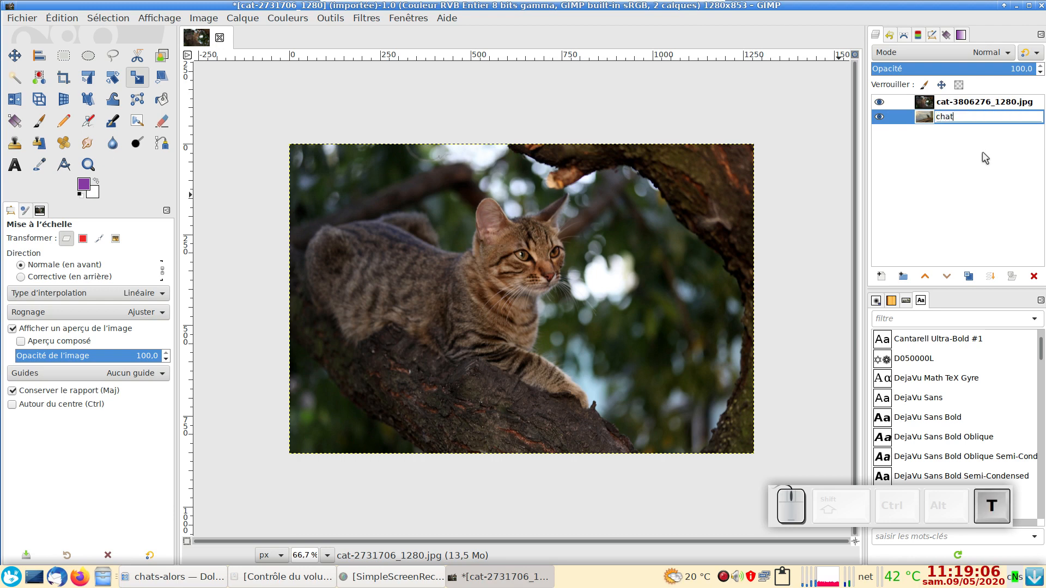
text(-toit)
key(Return)
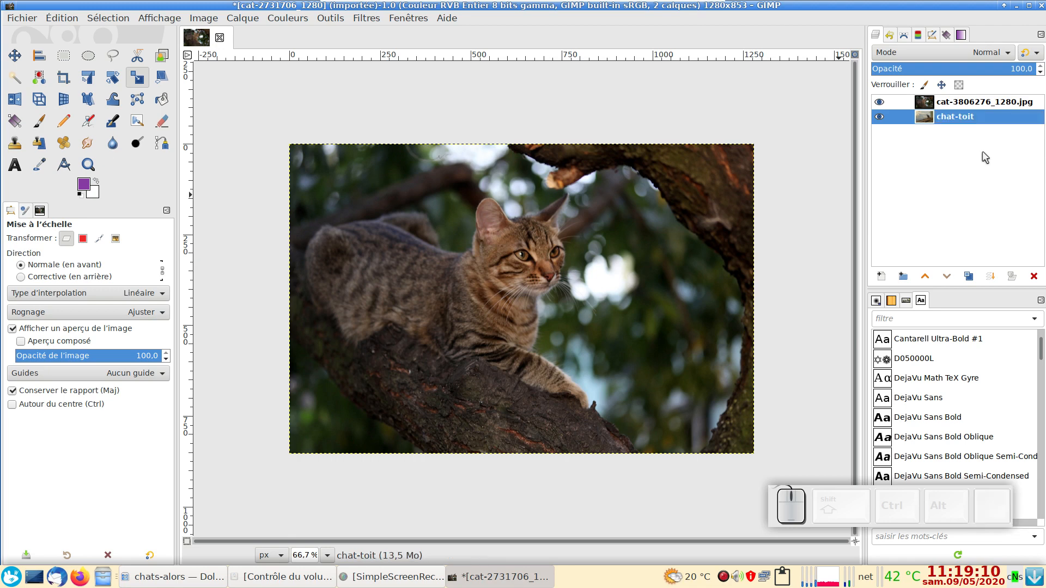
Step: Examine the two stacked photos by hiding and showing the cat-3806276_1280.jpg and chat-toit layers, individually and in isolation
click(943, 103)
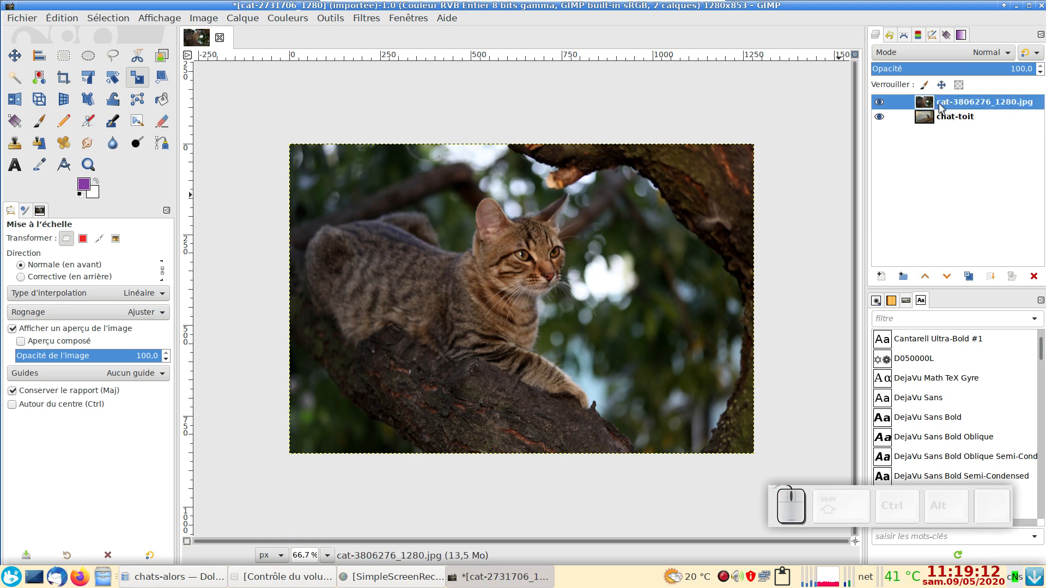
ctrl+click(881, 101)
ctrl+click(881, 101)
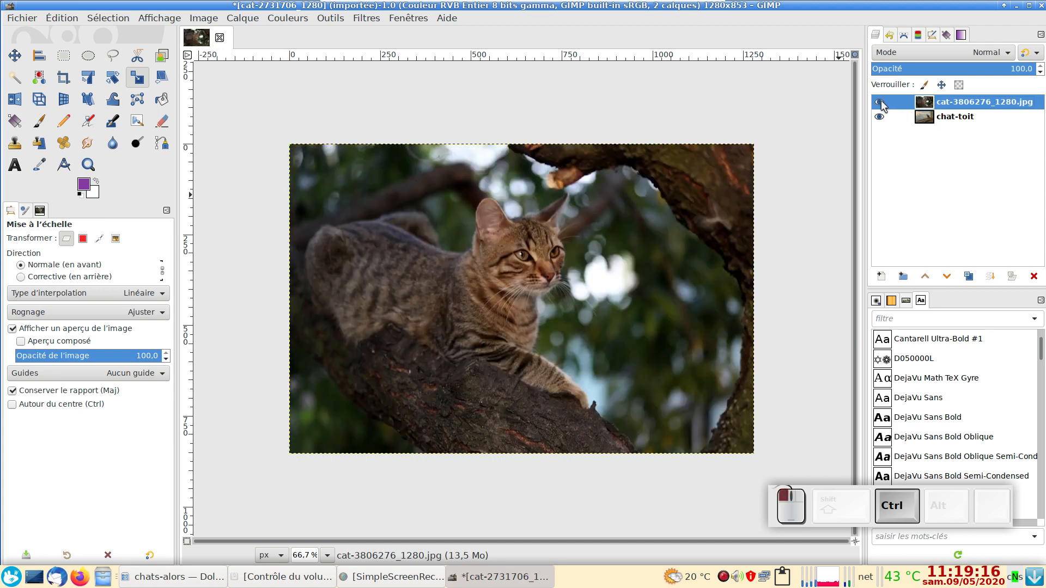
ctrl+click(882, 101)
ctrl+click(881, 101)
shift+click(878, 101)
shift+click(879, 101)
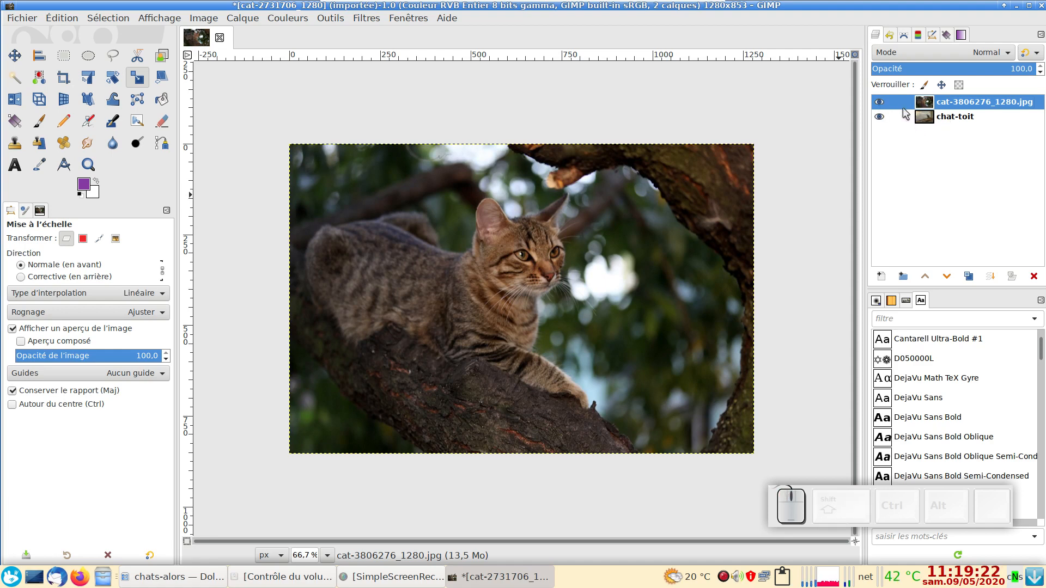
click(881, 101)
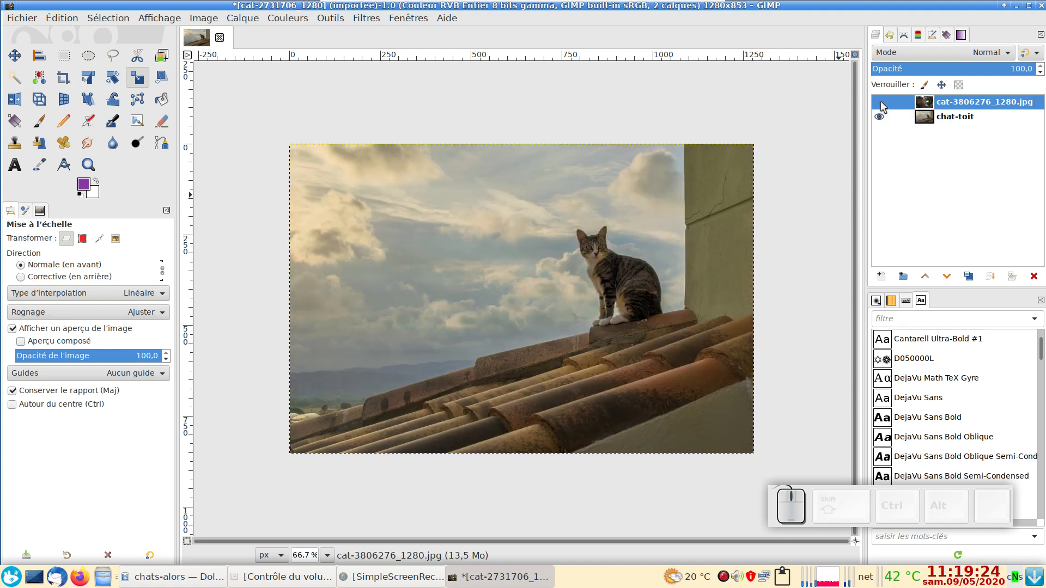
click(881, 101)
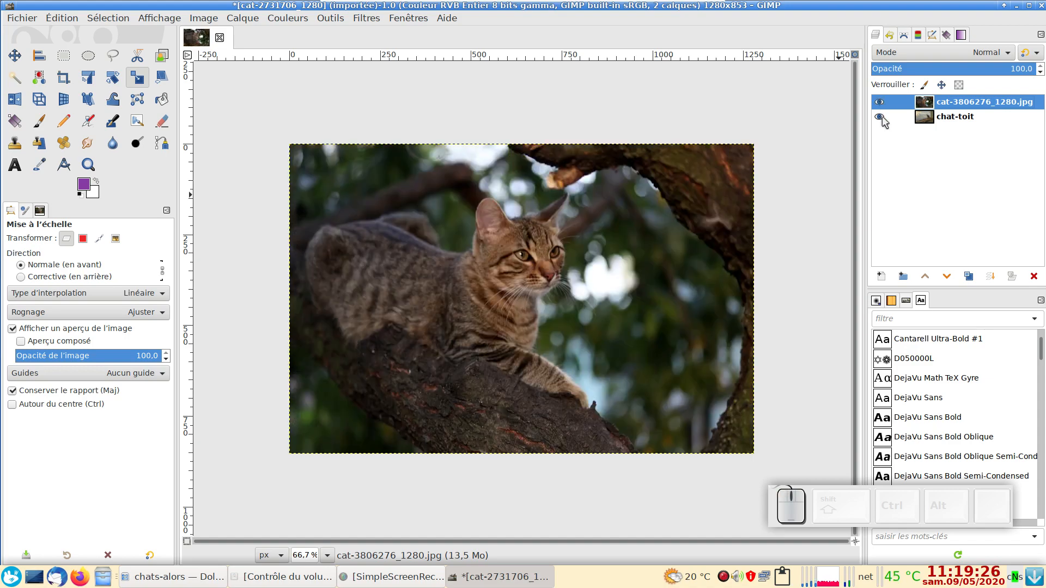
click(878, 114)
click(878, 114)
click(878, 114)
click(877, 113)
key(shift)
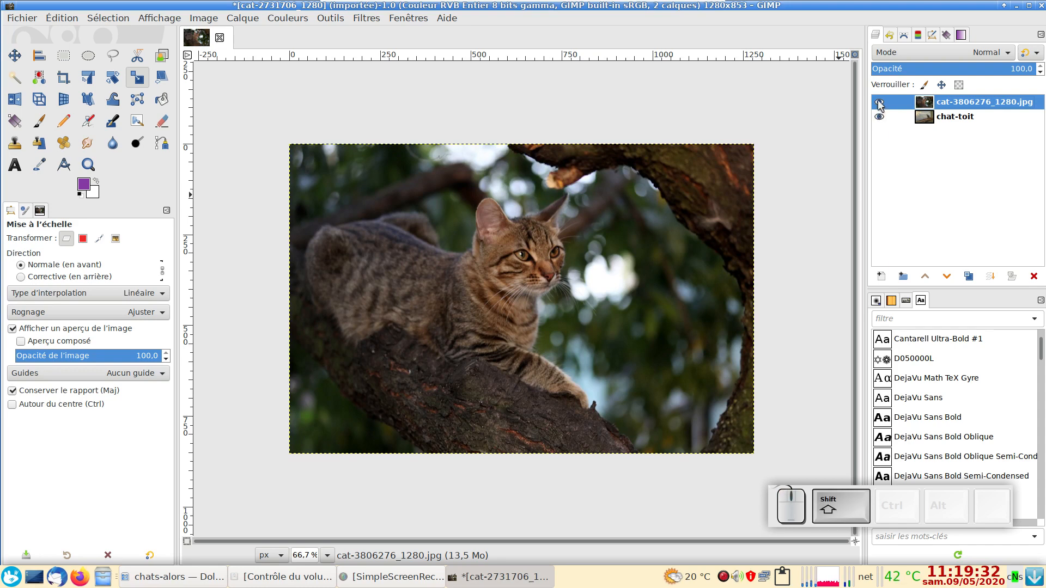
shift+click(879, 103)
shift+click(881, 104)
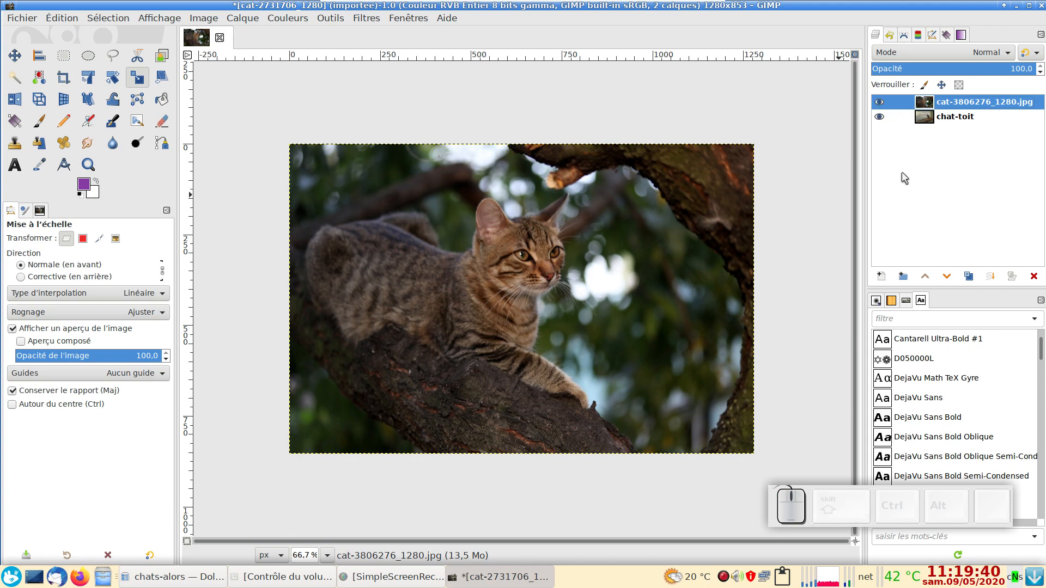
Step: Rename the cat-3806276_1280.jpg layer as chat-arbre
right_click(954, 104)
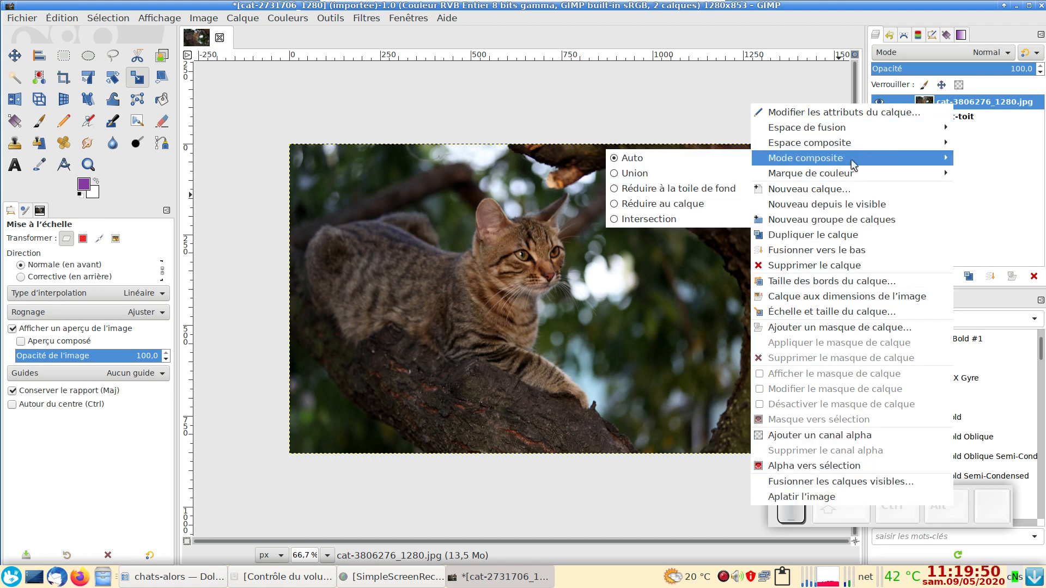
click(968, 194)
double_click(946, 104)
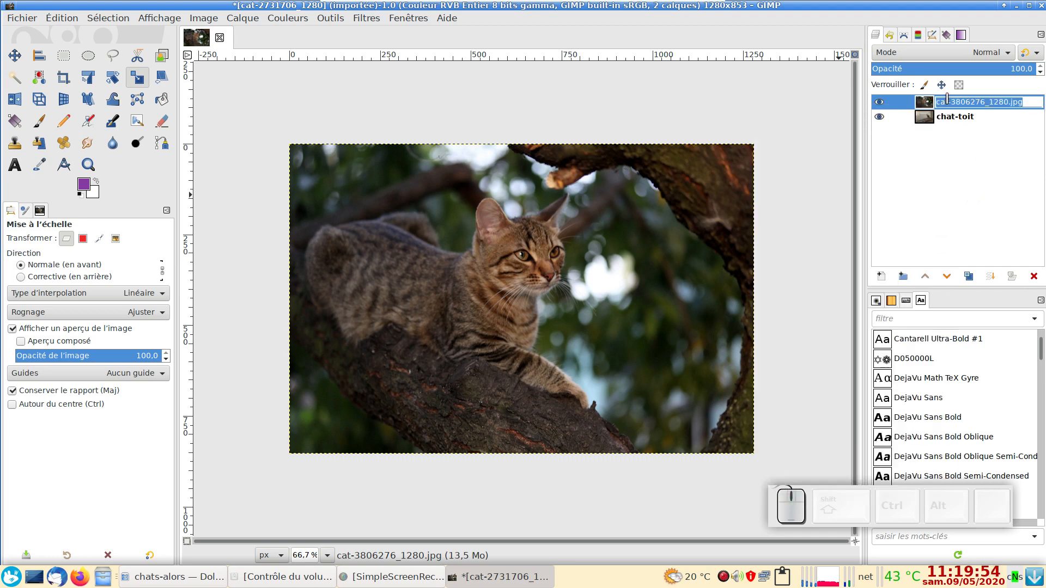
text(c)
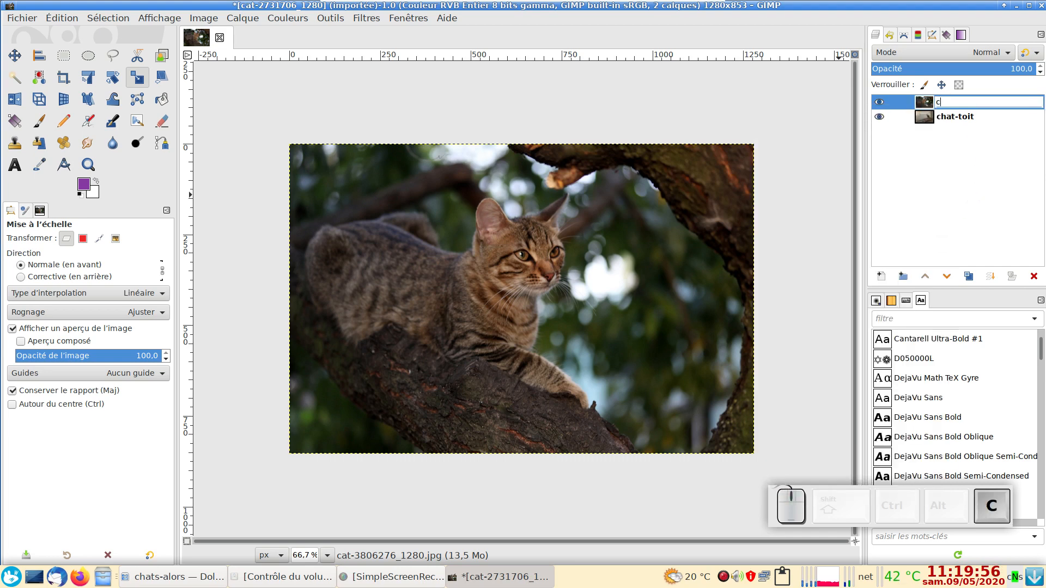
text(hat-arbre)
key(Return)
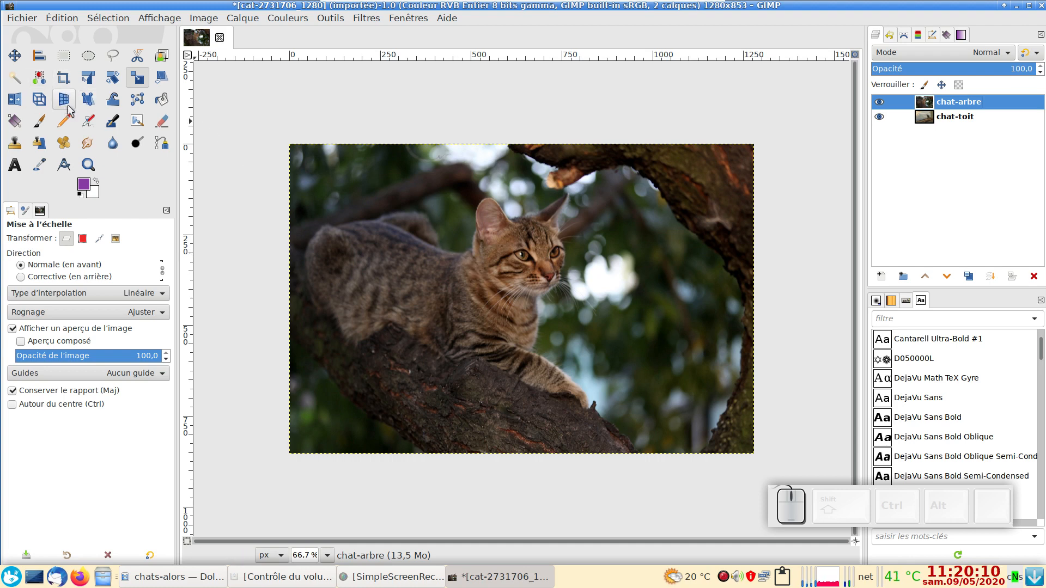
click(86, 78)
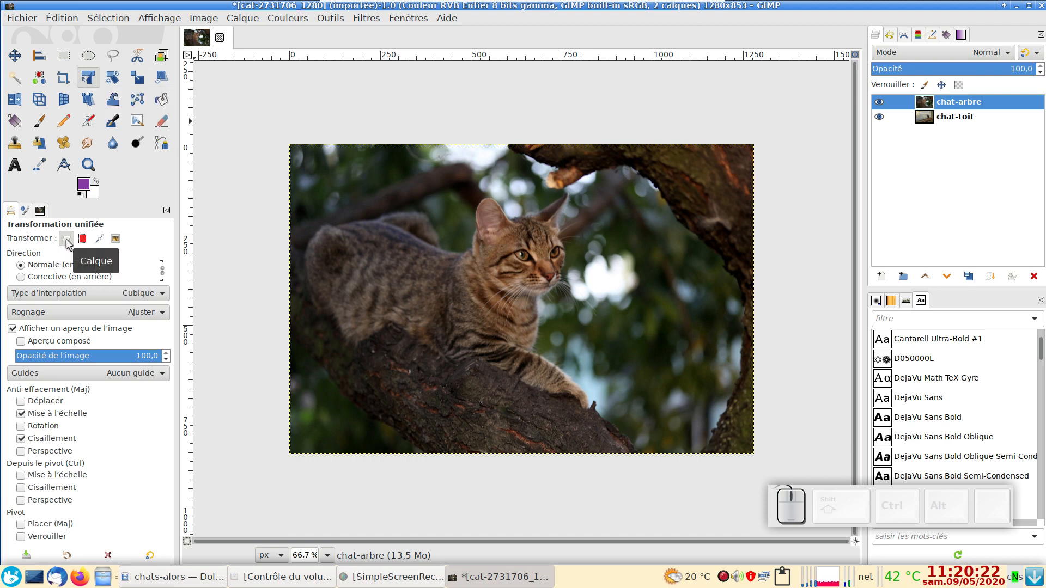
click(84, 243)
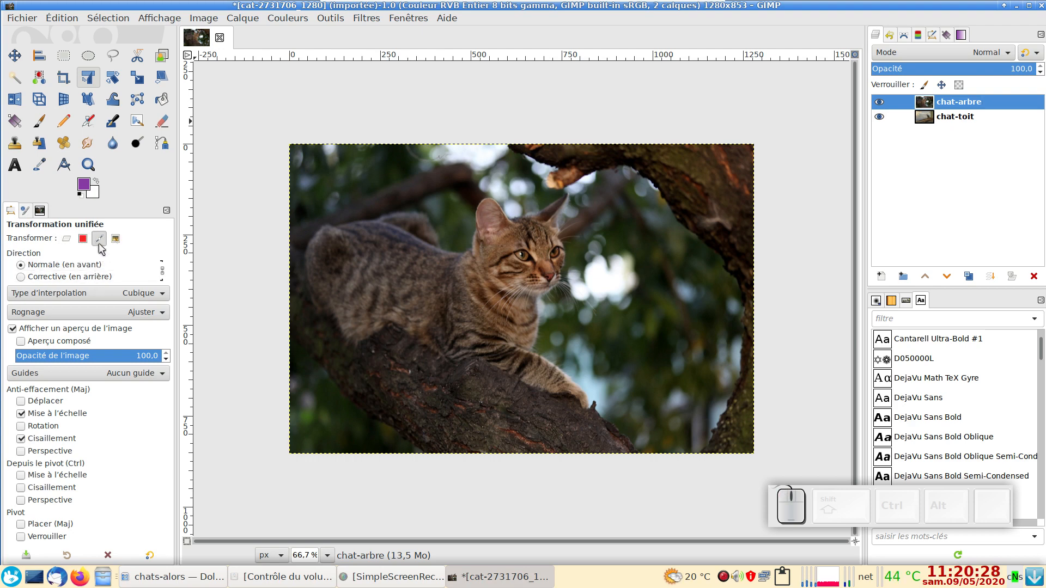
click(66, 240)
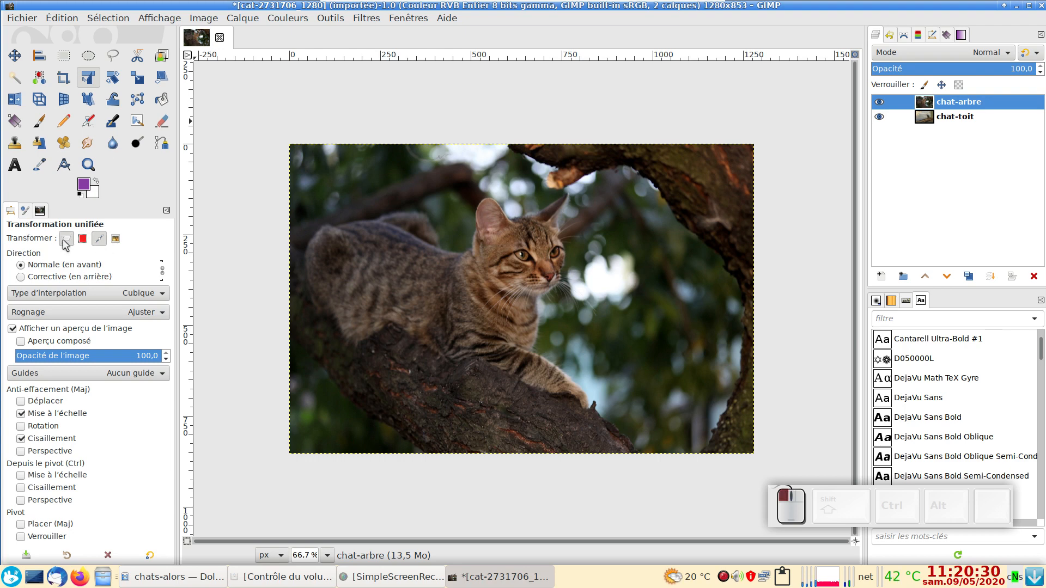
click(425, 241)
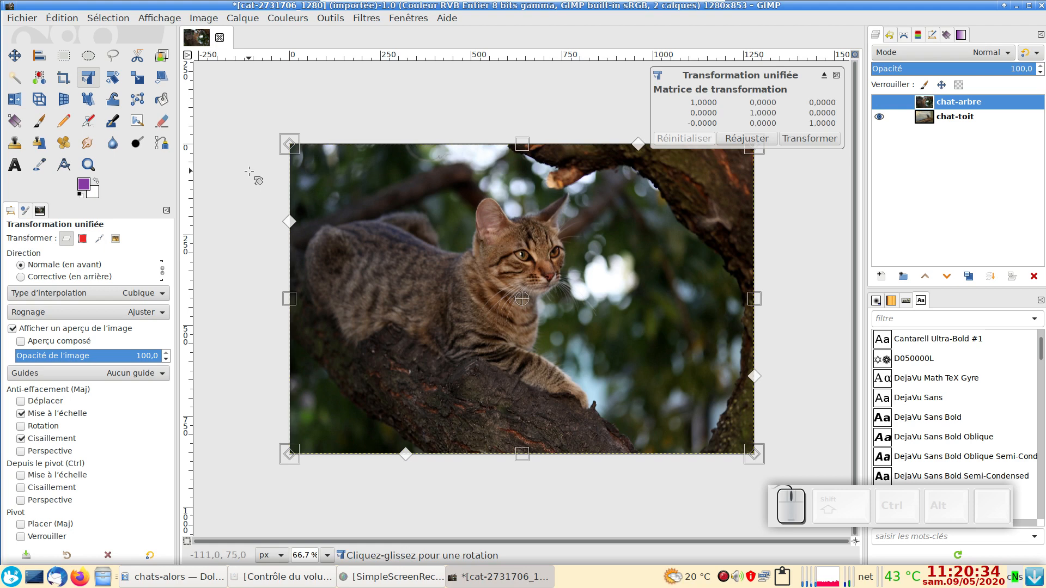
drag(291, 297, 492, 256)
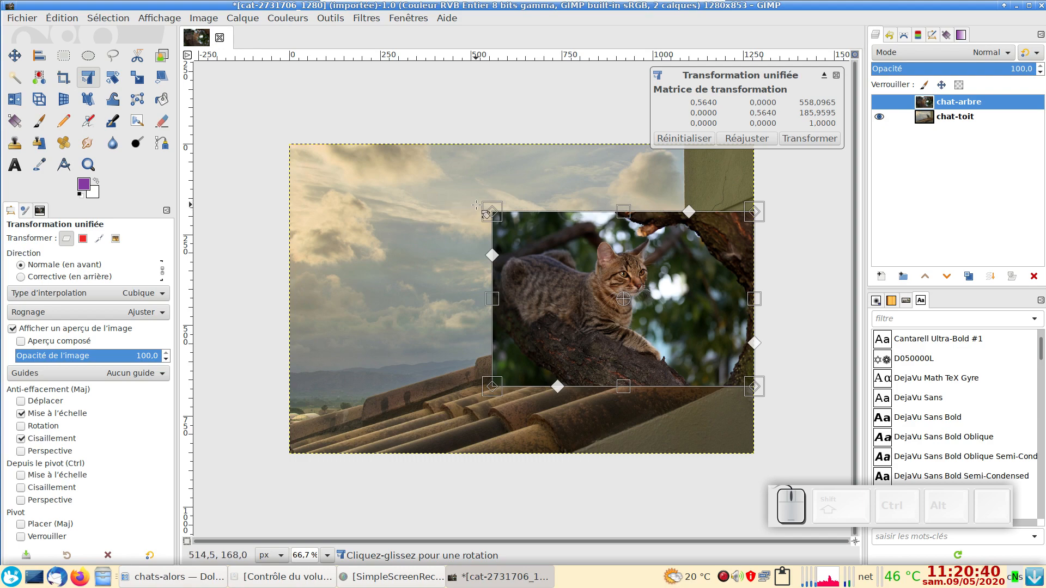
mouse_move(476, 205)
mouse_down()
mouse_move(482, 287)
mouse_move(493, 215)
mouse_move(485, 253)
mouse_move(462, 182)
mouse_move(464, 192)
mouse_up()
drag(493, 253, 374, 277)
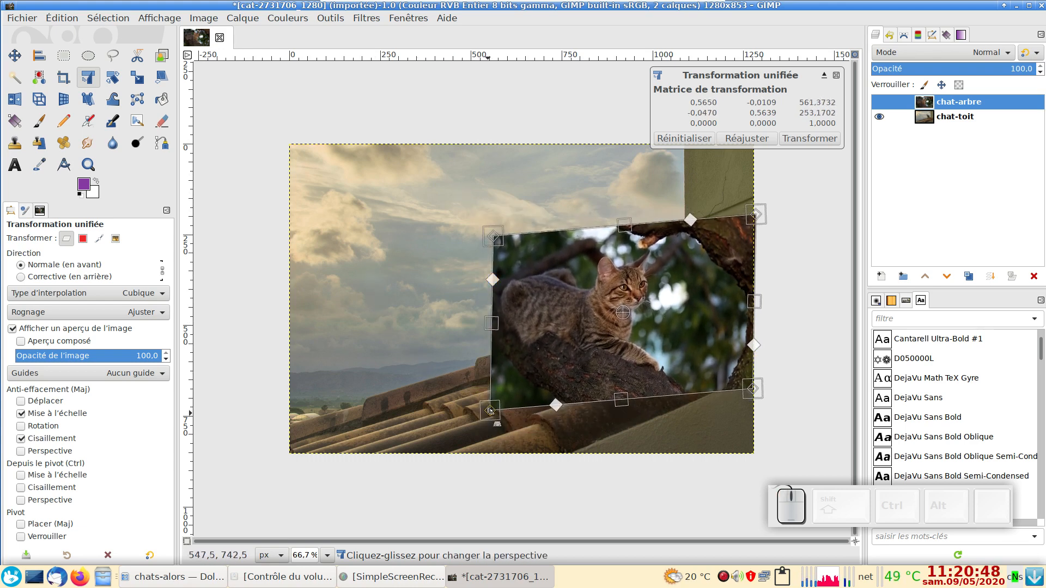
drag(488, 412, 373, 322)
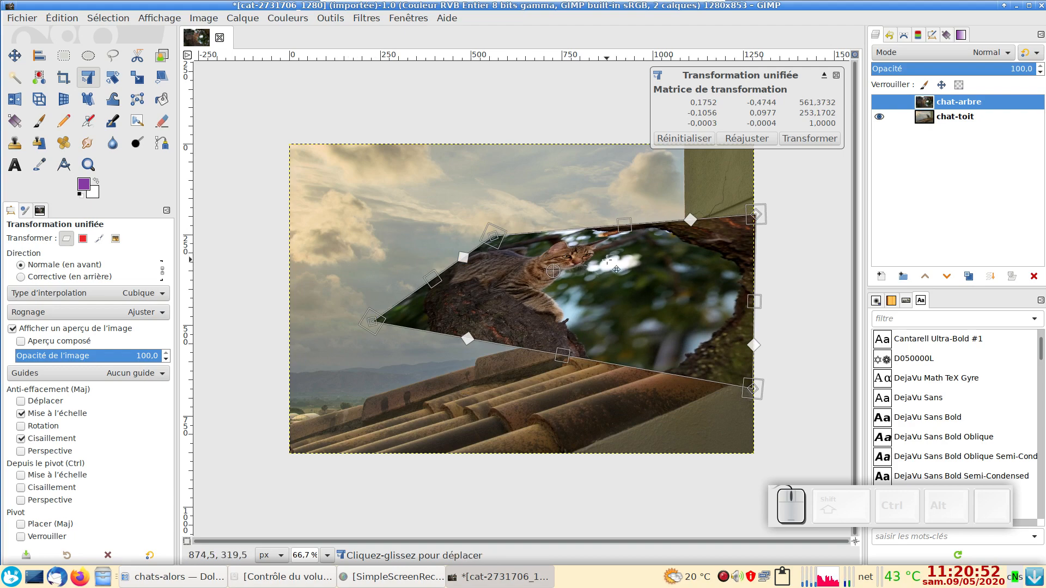
key(Escape)
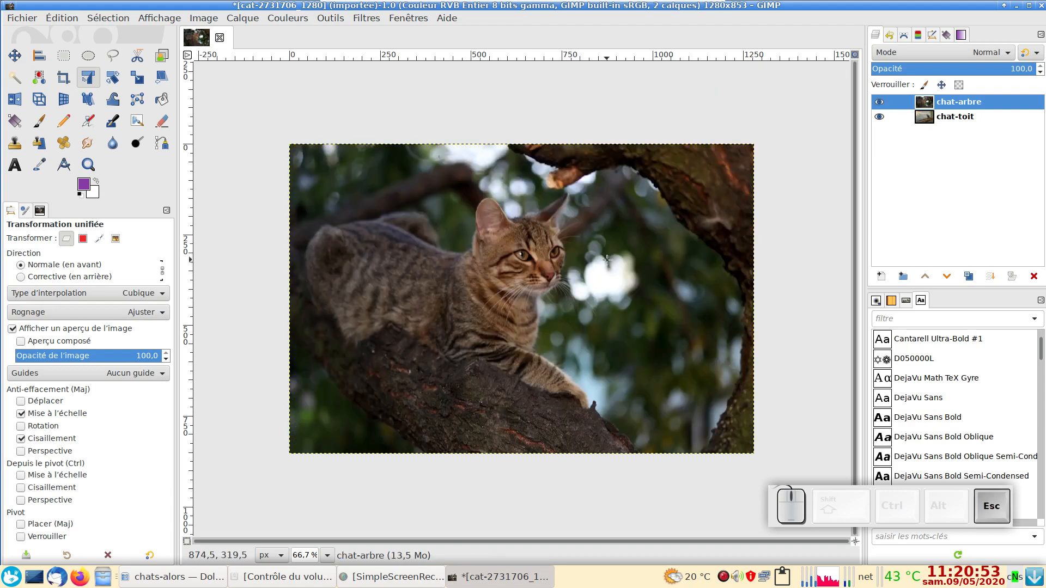
click(136, 79)
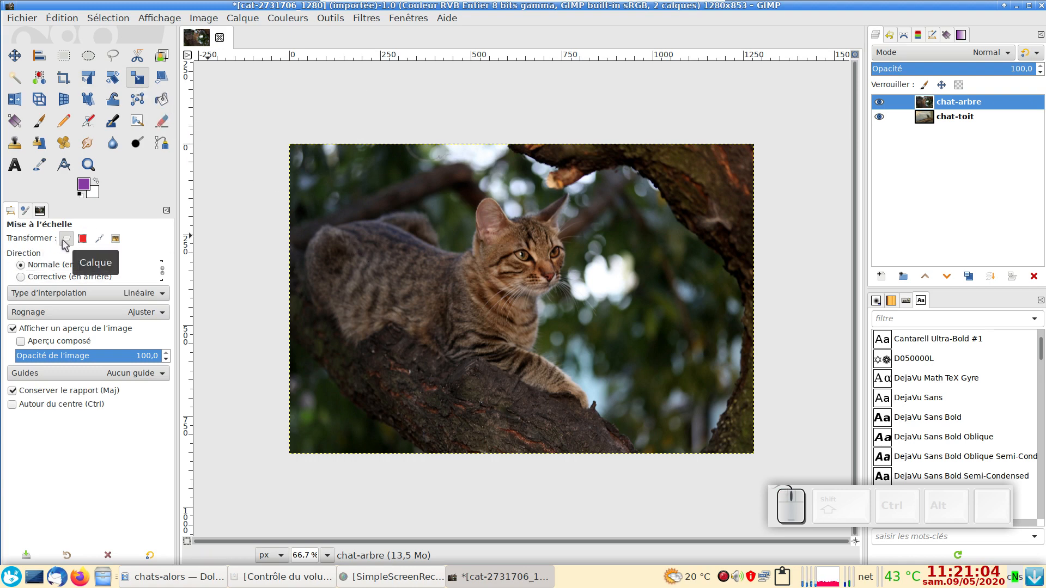
click(384, 243)
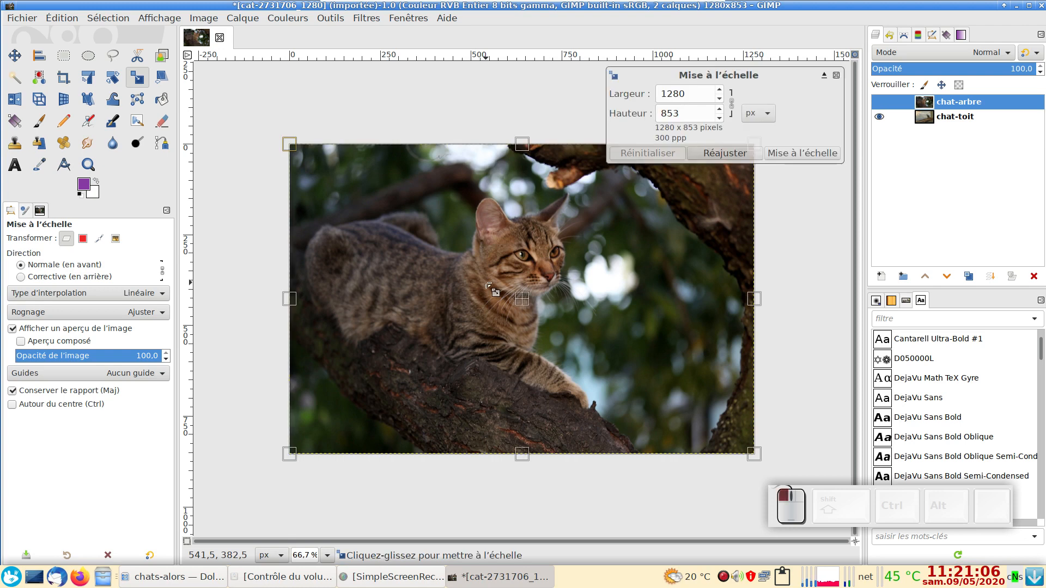
drag(287, 145, 411, 253)
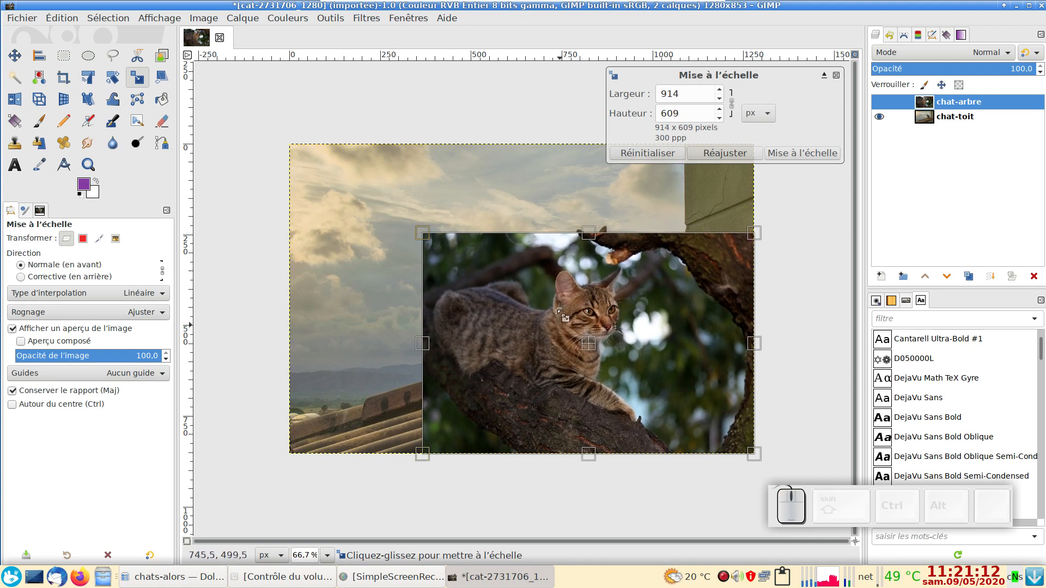
click(732, 103)
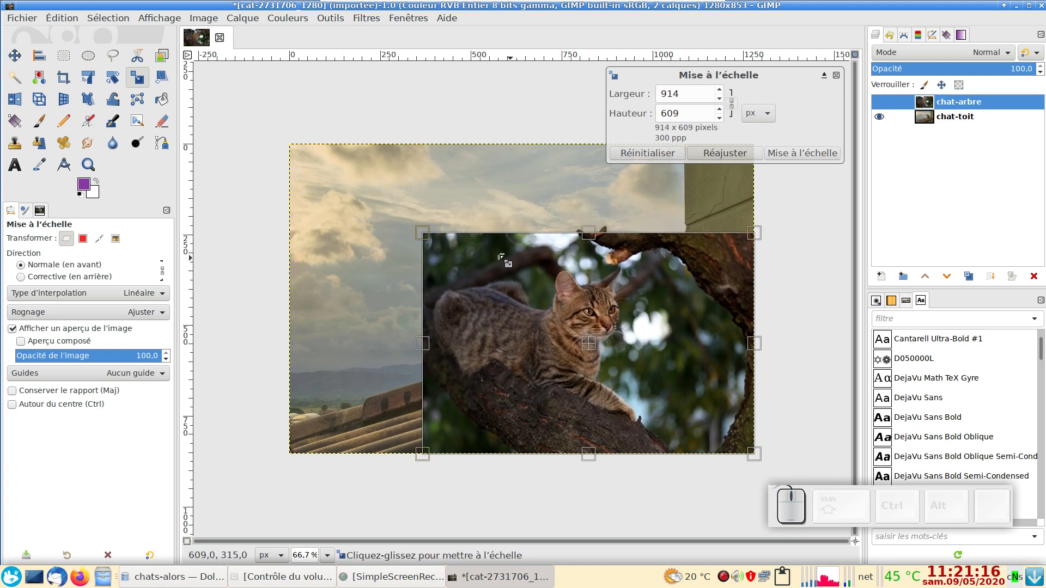
drag(420, 235, 362, 261)
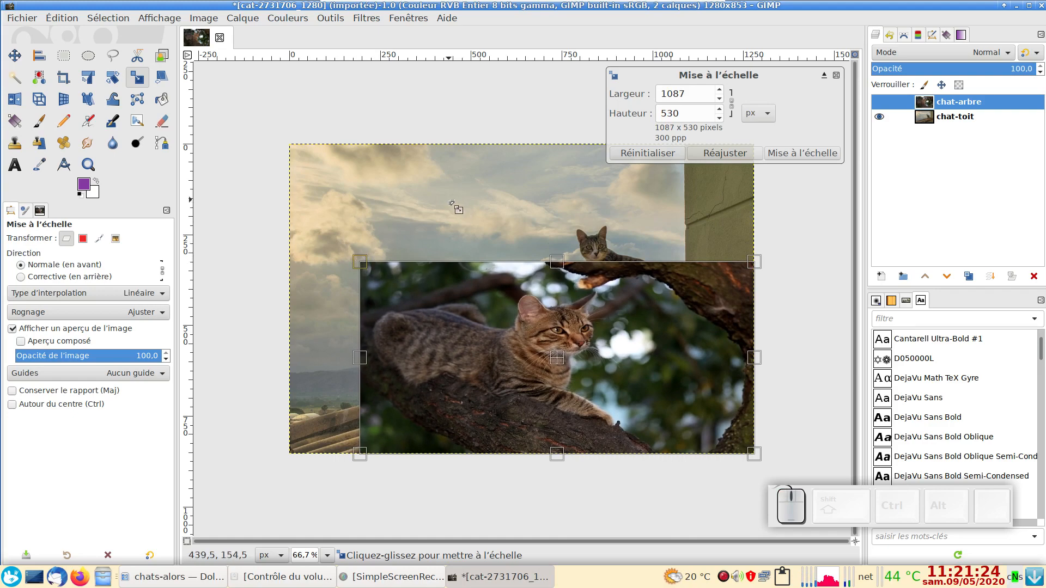
click(646, 155)
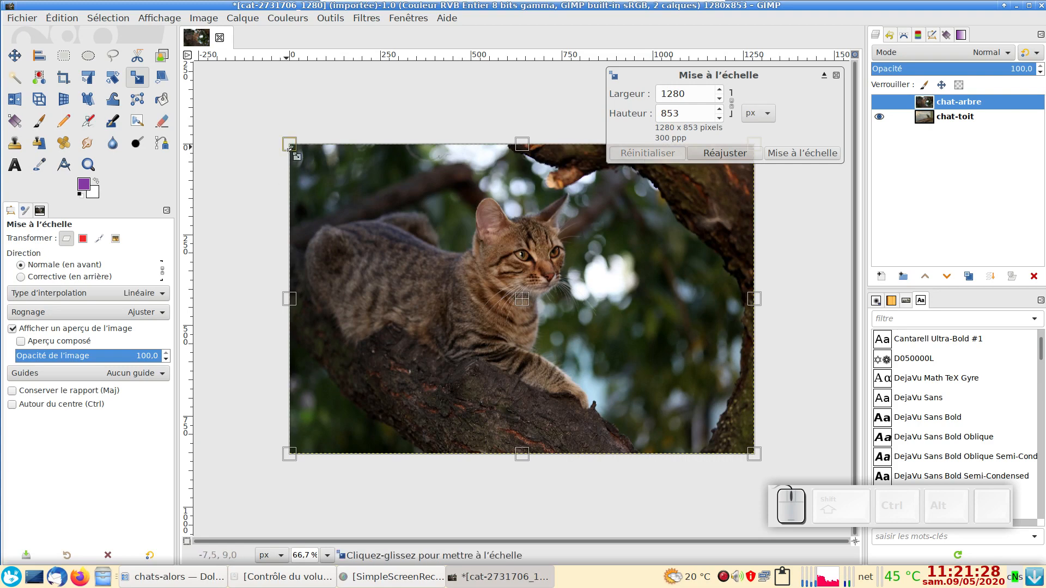
click(731, 103)
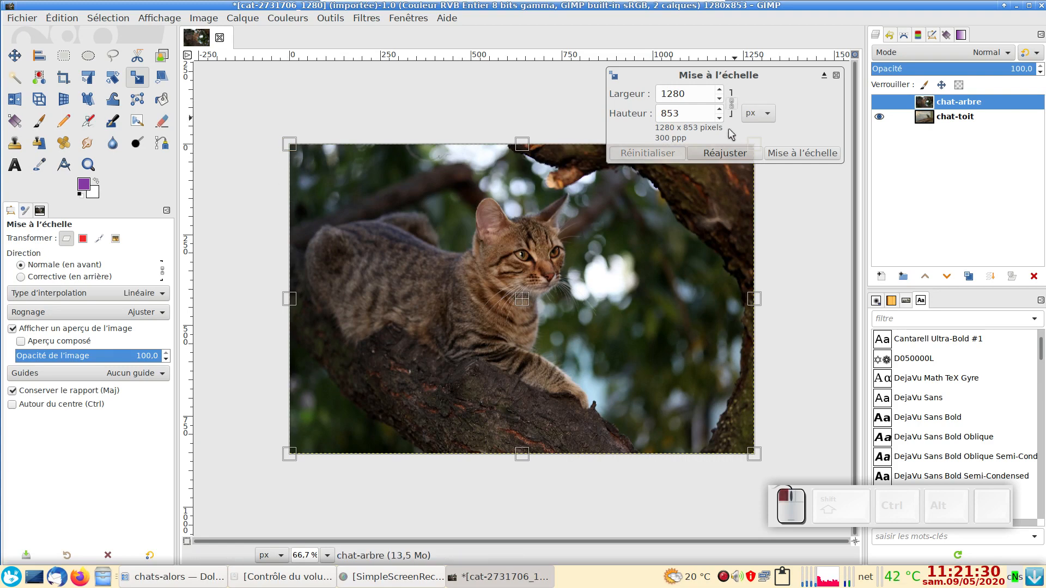
click(731, 105)
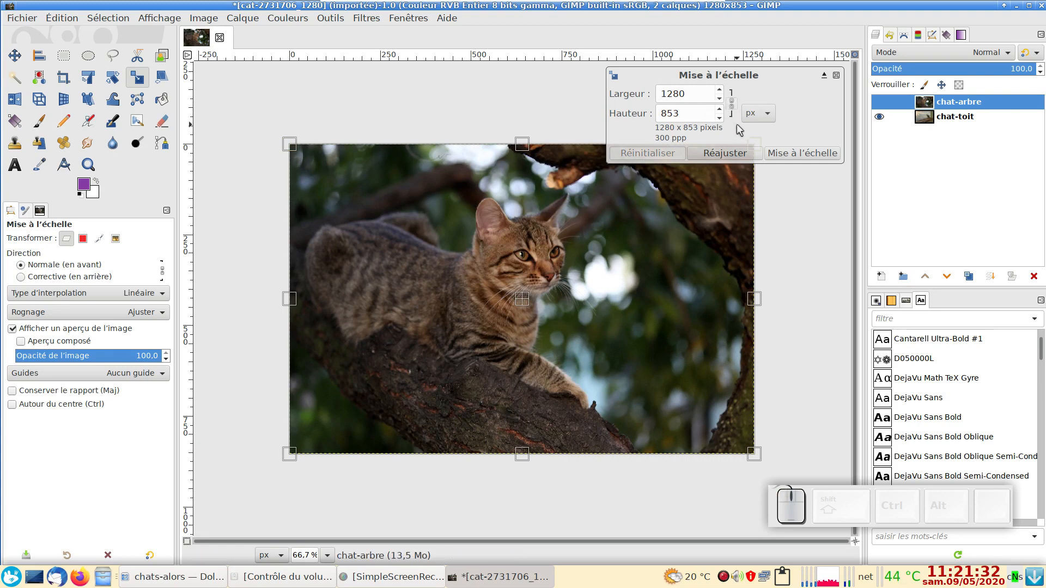
click(732, 106)
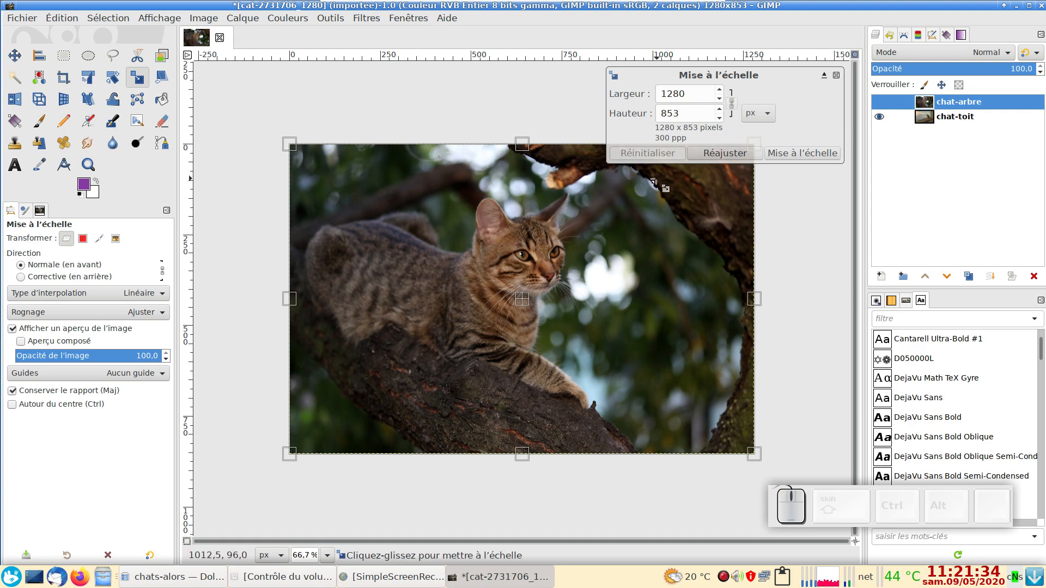
key(Escape)
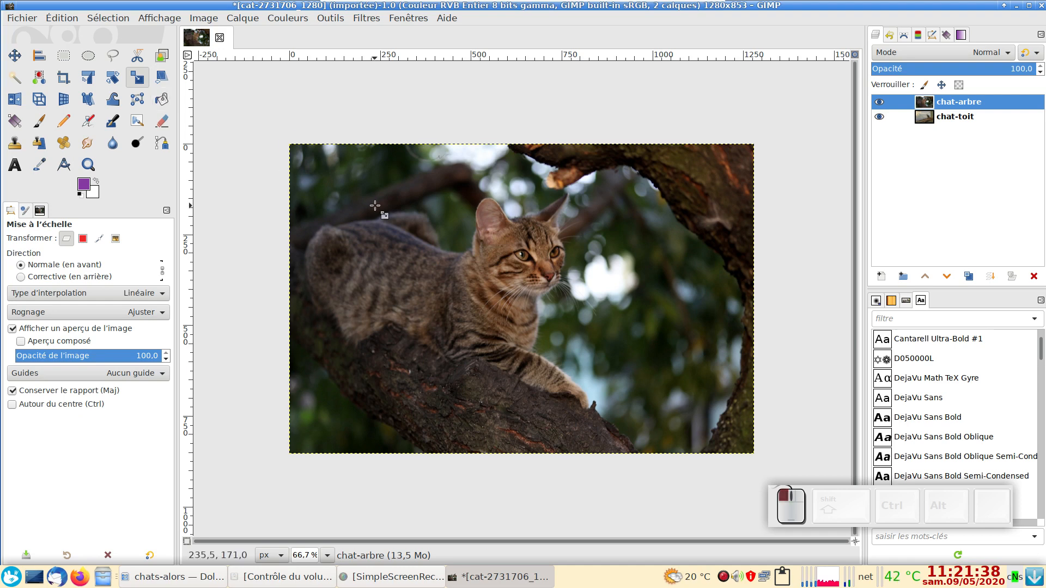
Step: Scale the chat-arbre layer proportionally to 600 px wide and place it over the lower-left area of the rooftop photo
click(289, 144)
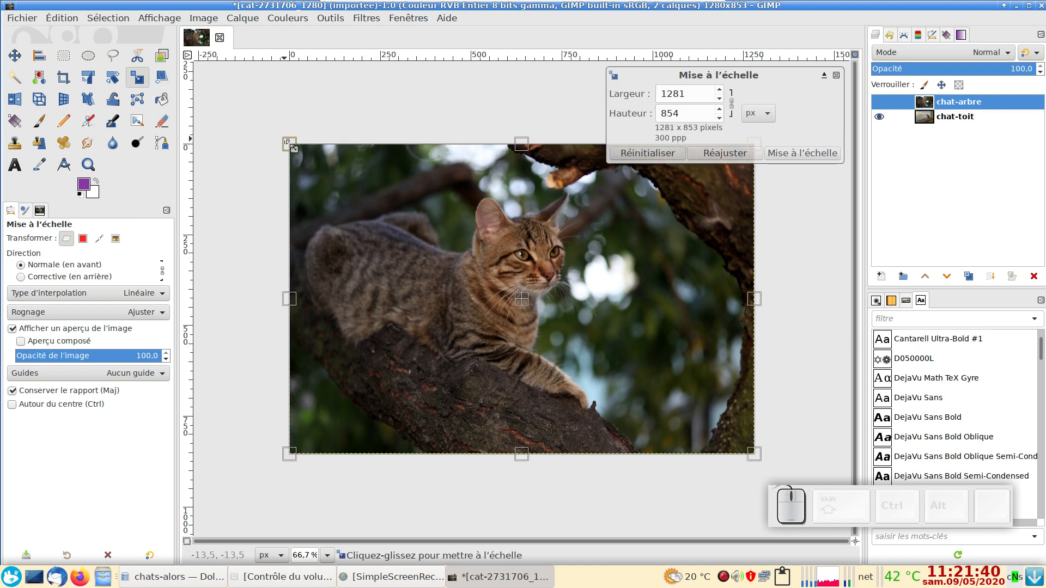
drag(272, 158, 417, 352)
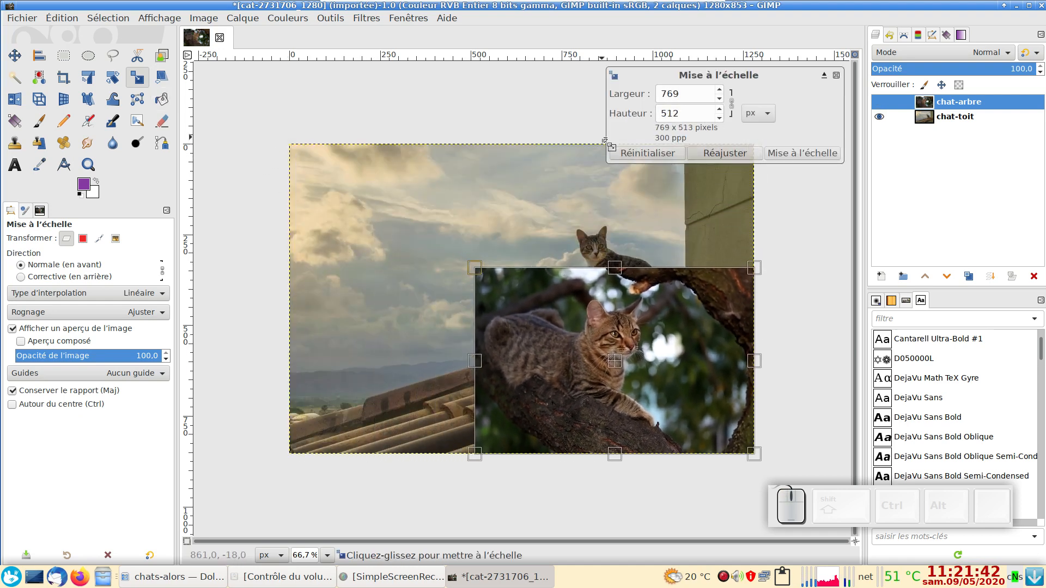
click(673, 94)
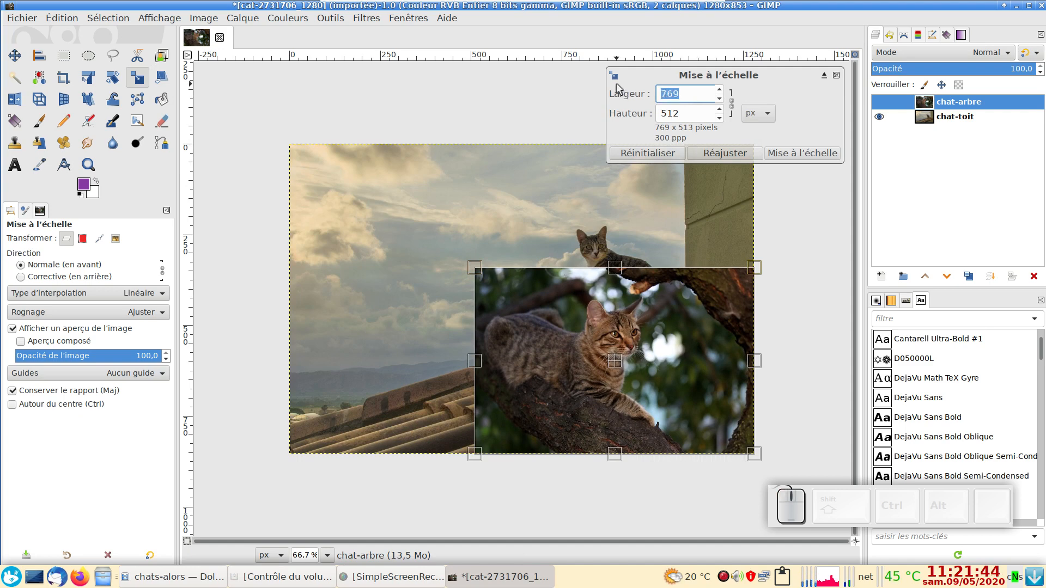
text(600)
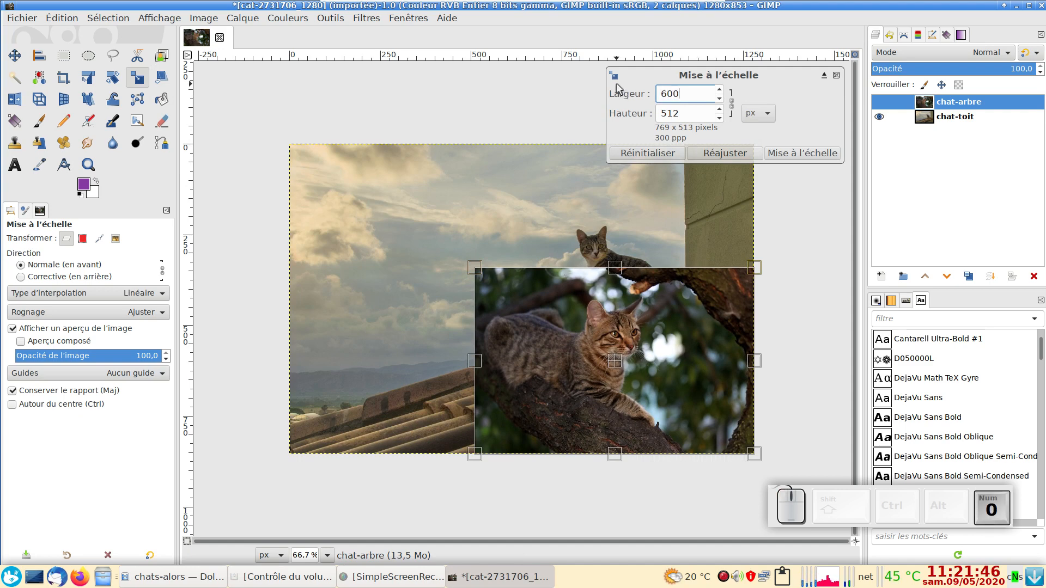
click(772, 117)
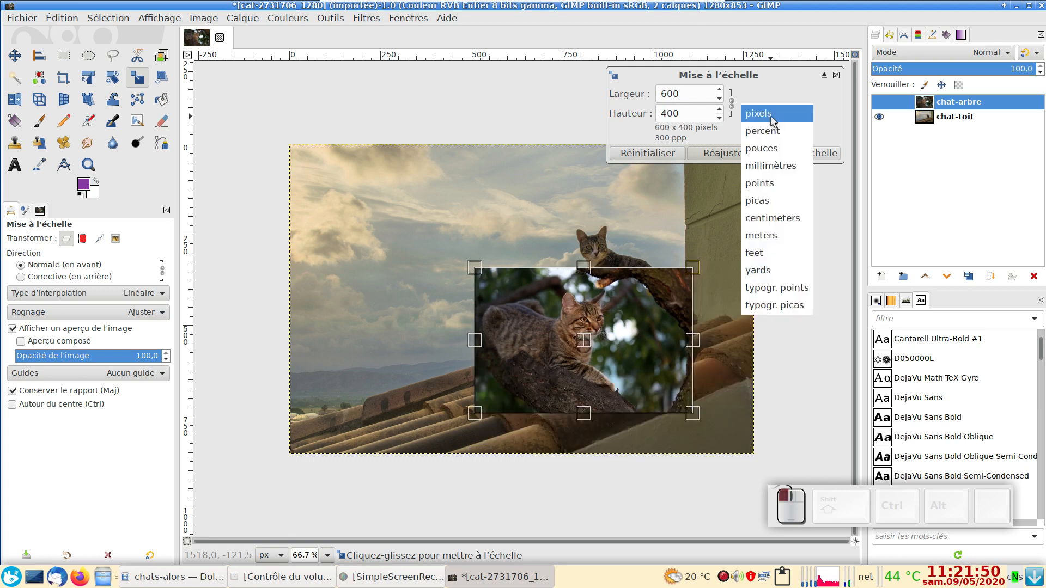
click(770, 116)
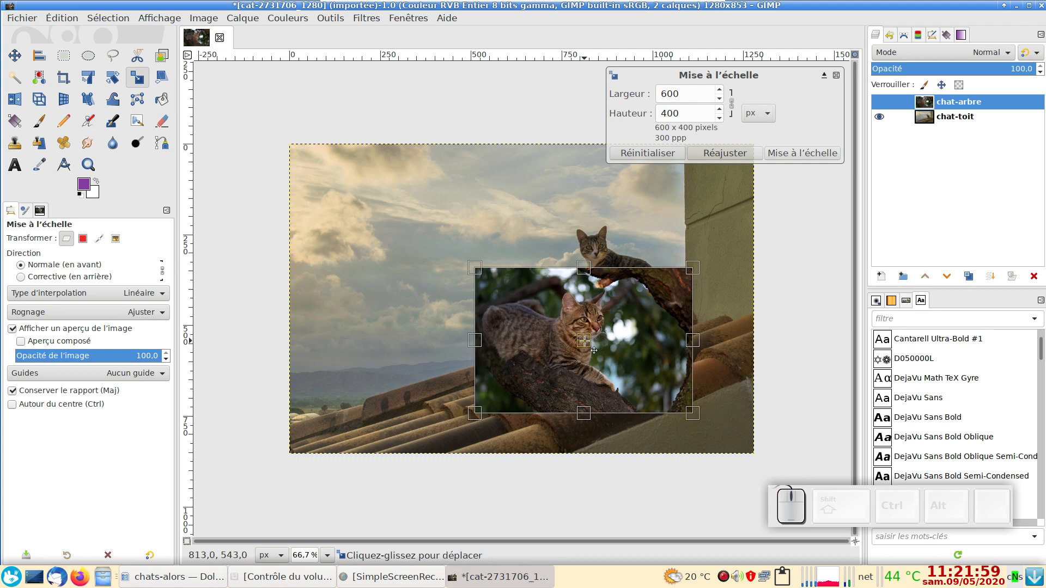
drag(594, 350, 455, 363)
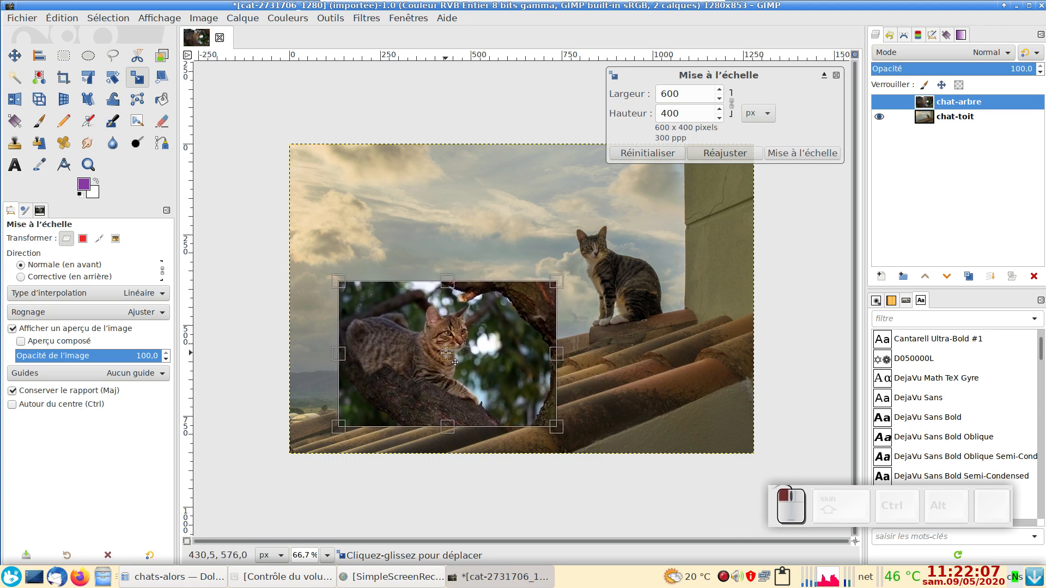
click(793, 157)
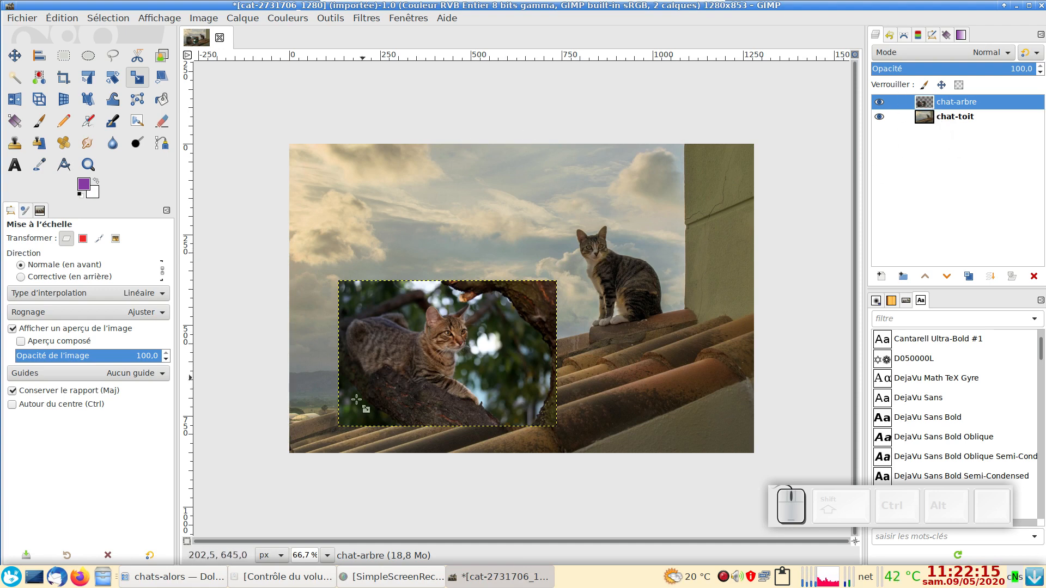
Step: Add cat-3062885_1280.webp from the chats-alors folder to the montage as a new layer
click(173, 577)
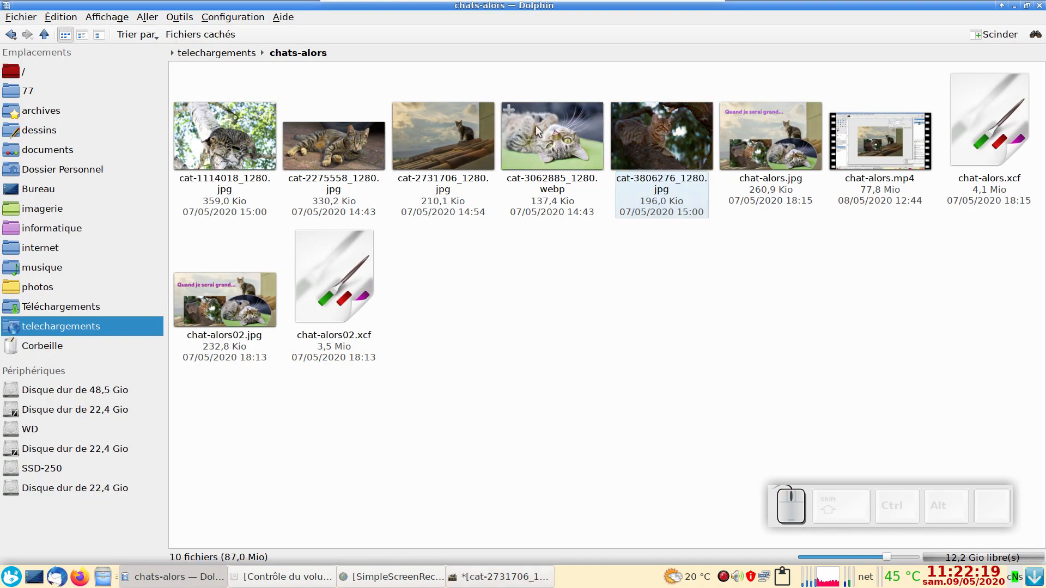
drag(538, 126, 495, 583)
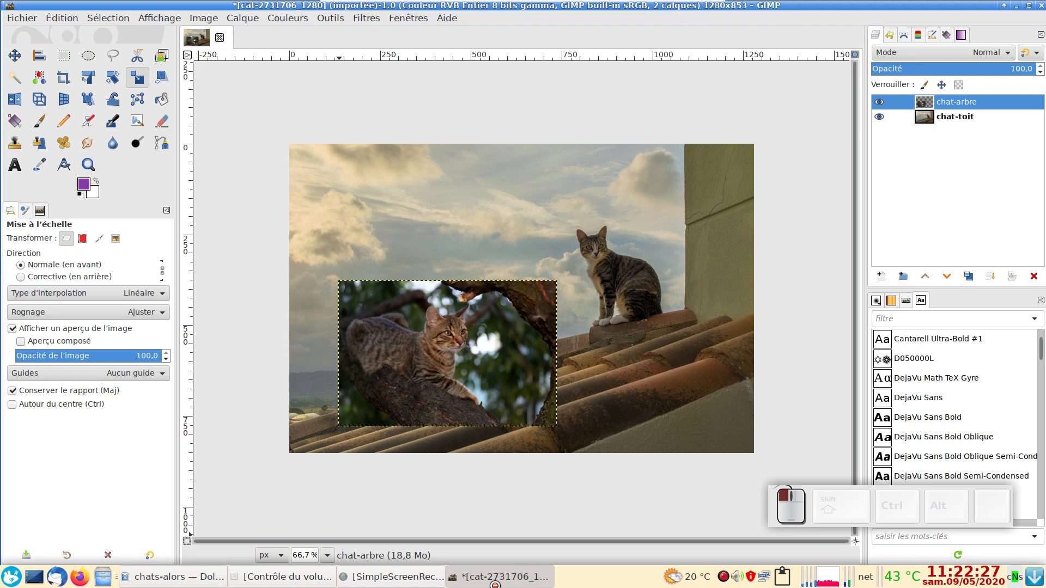
drag(495, 585, 624, 285)
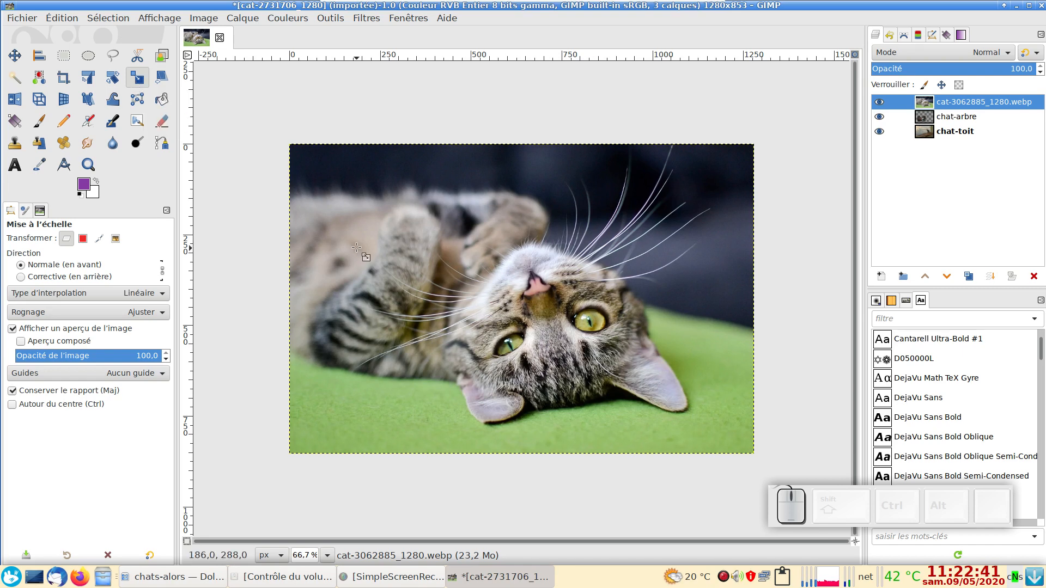
Step: Scale the cat-3062885_1280.webp layer to a width of 700 px, keeping its proportions
click(308, 222)
drag(292, 146, 531, 307)
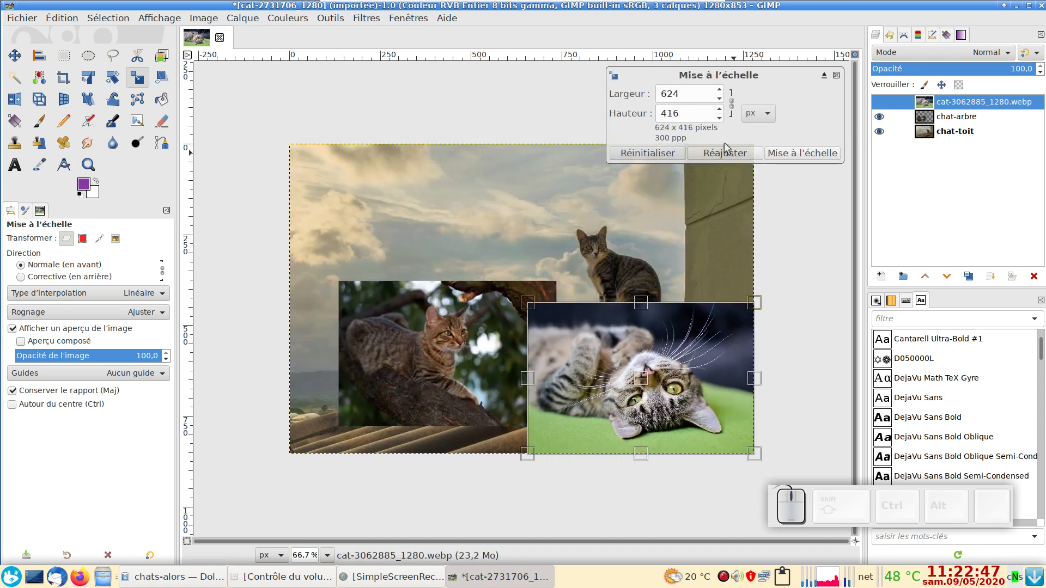
double_click(688, 93)
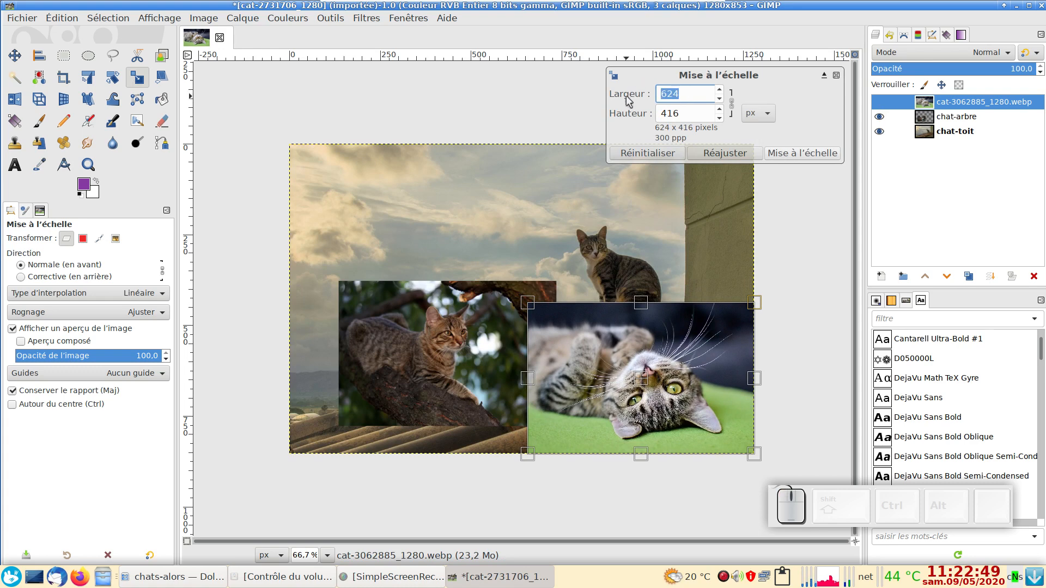
text(70)
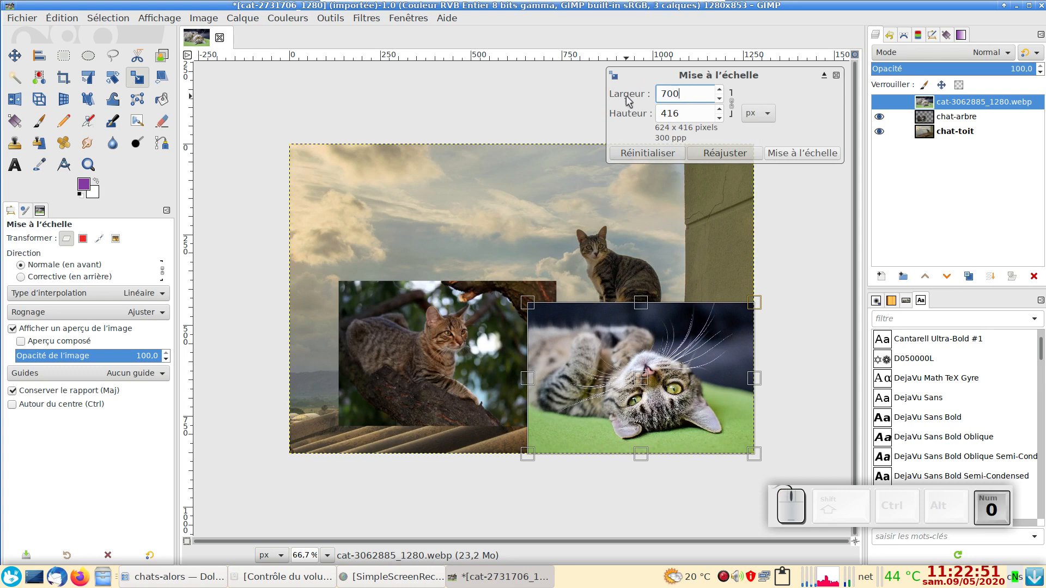
text(0)
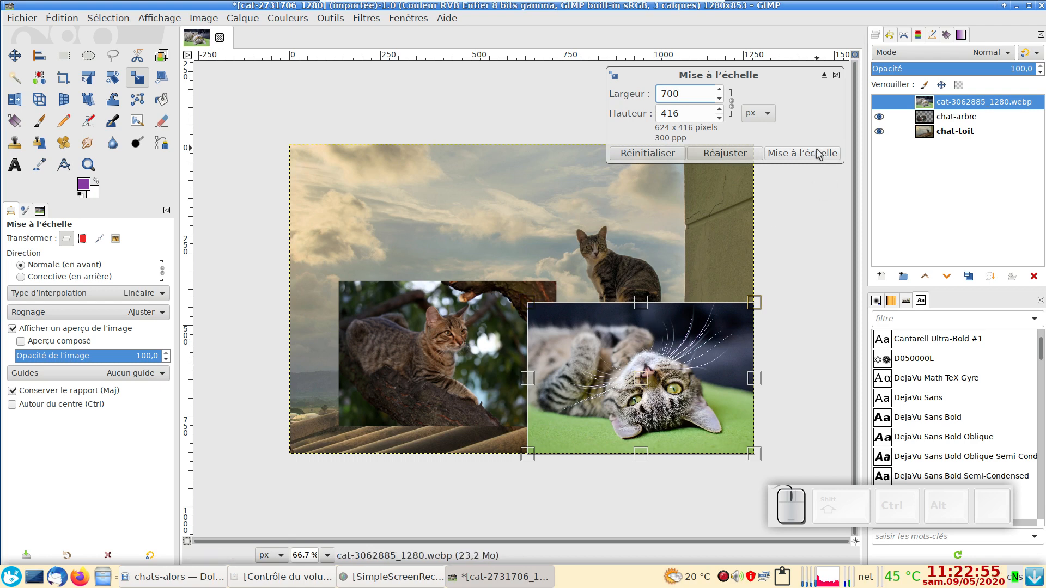
click(784, 152)
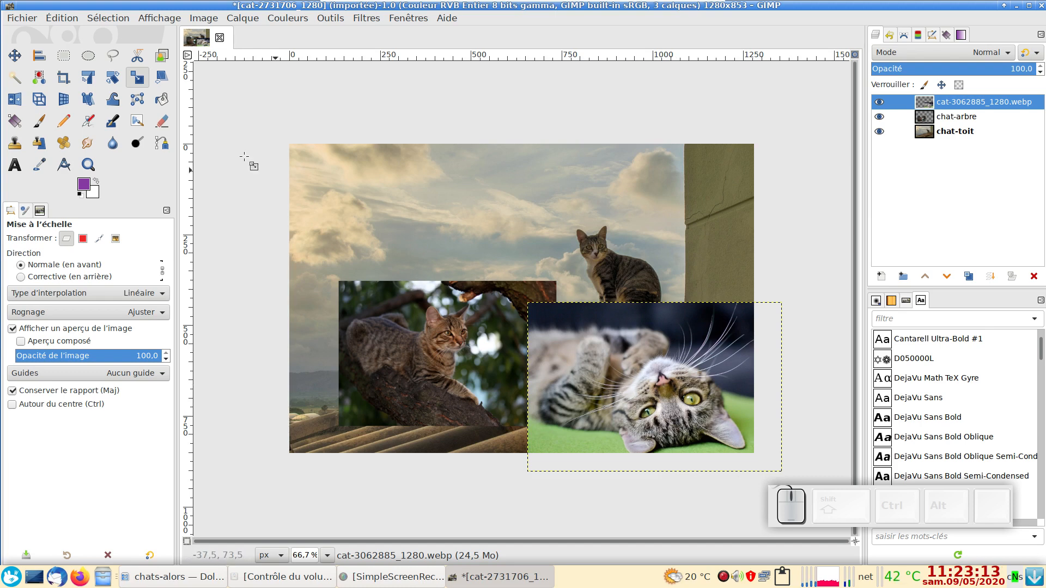
Step: Move the cat-3062885_1280.webp layer fully inside the canvas, overlapping the right part of the chat-arbre photo
click(15, 55)
key(m)
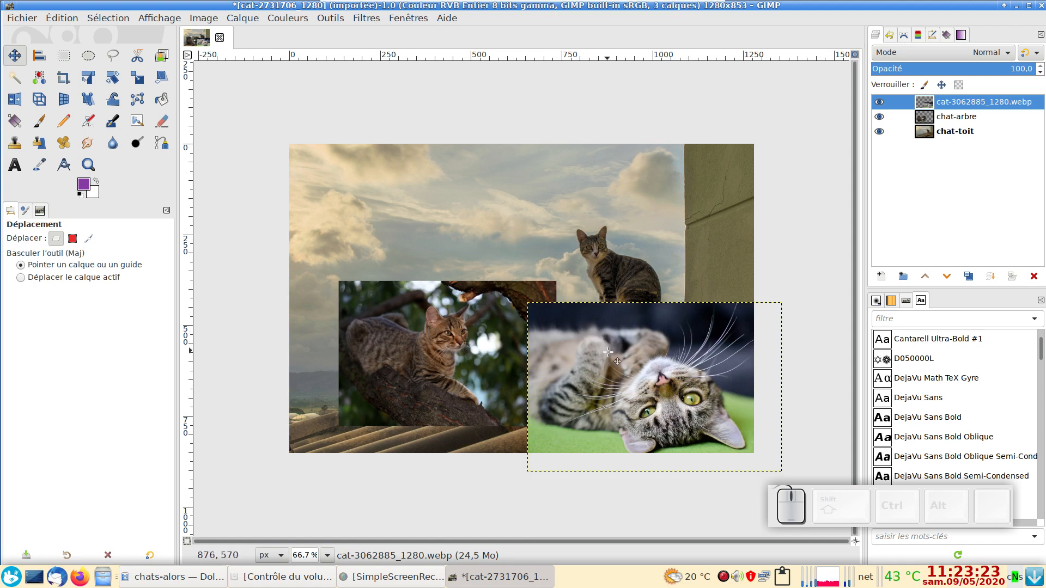
drag(610, 358, 635, 357)
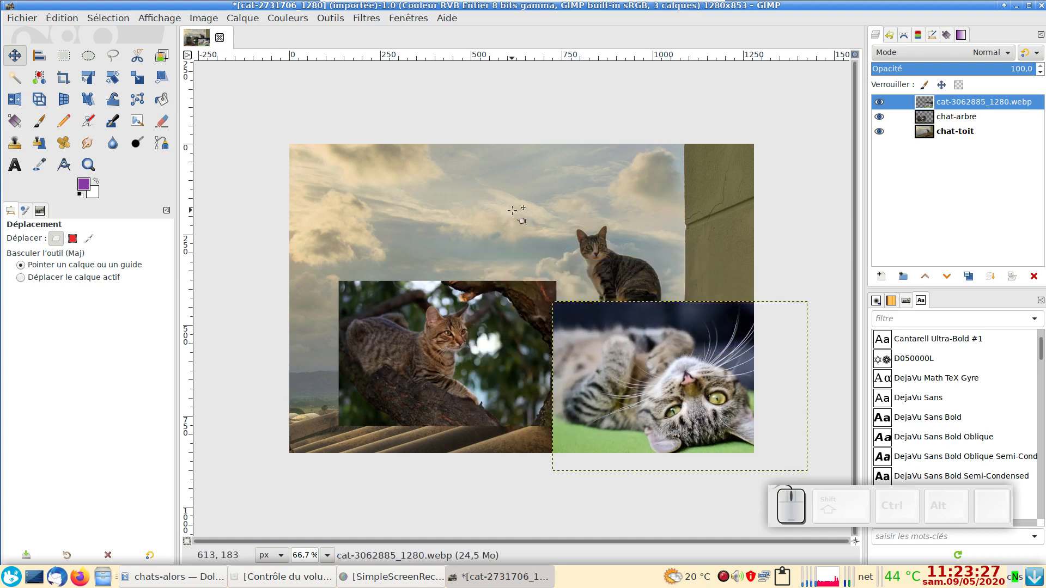
drag(511, 231, 252, 248)
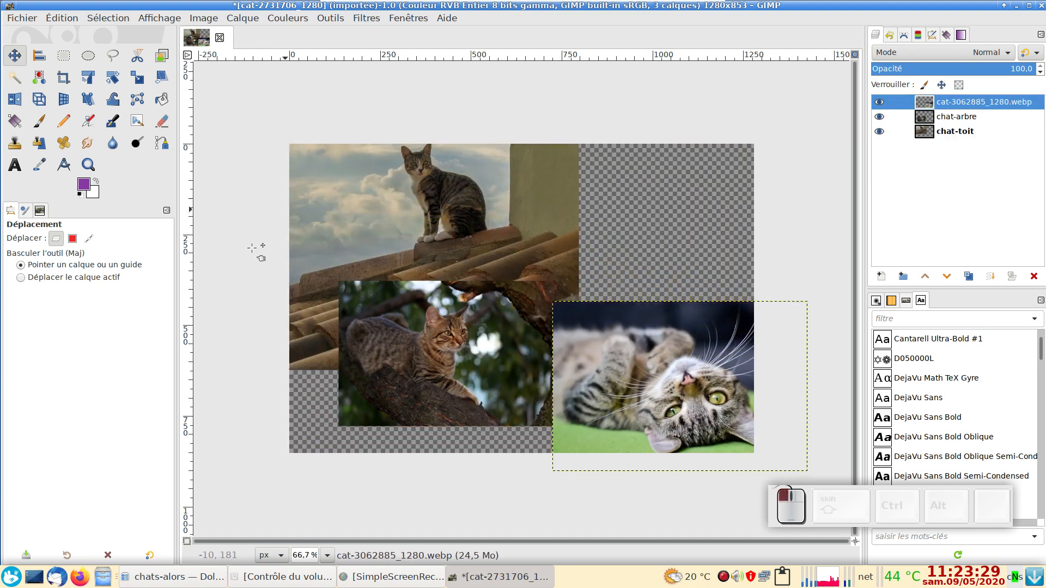
key(ctrl+z)
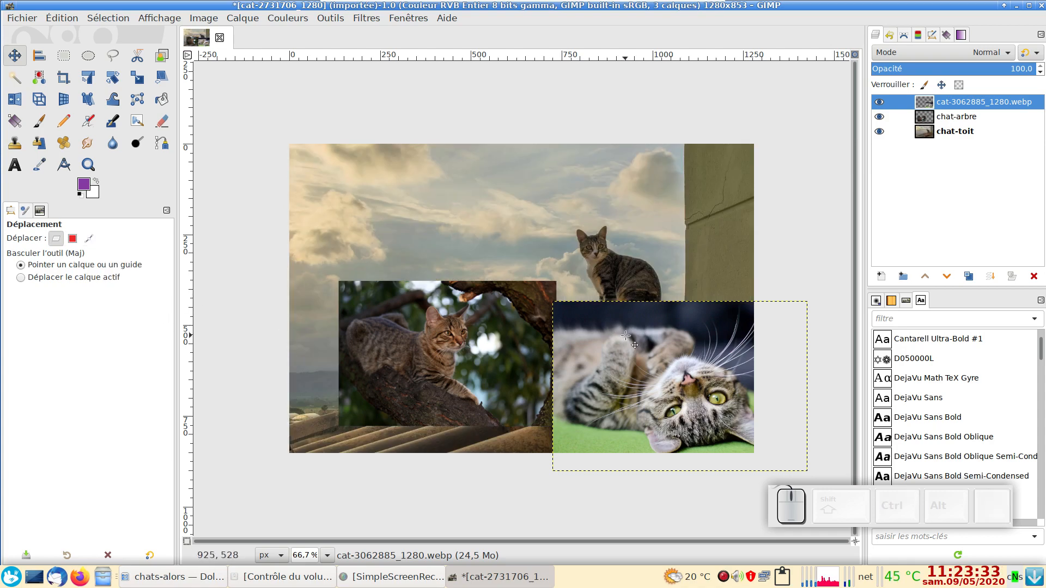
drag(564, 243, 581, 339)
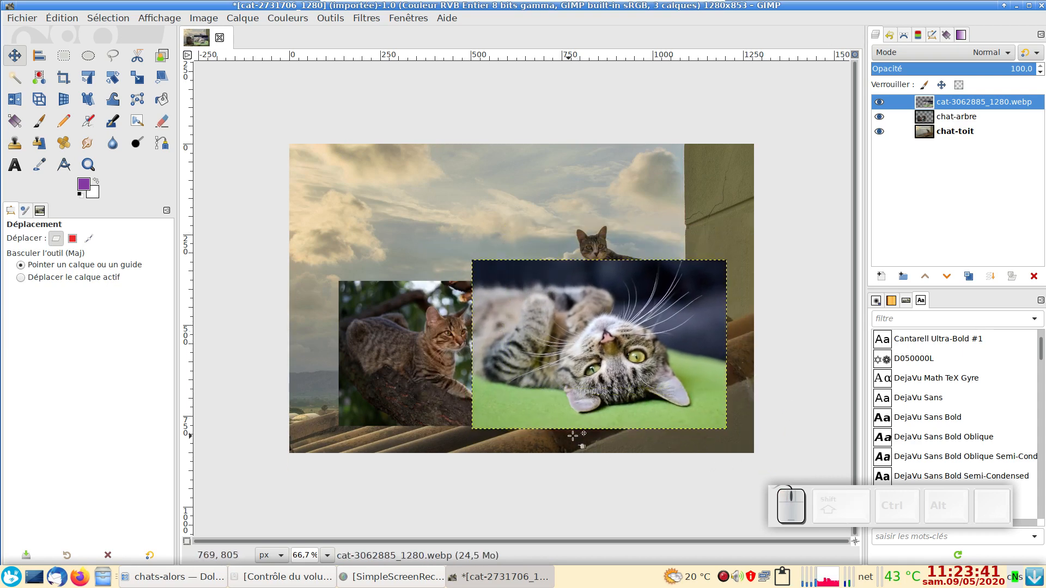
Step: Enable snapping to the canvas edges and align the cat-3062885_1280.webp layer with the canvas's bottom-right corner
click(160, 20)
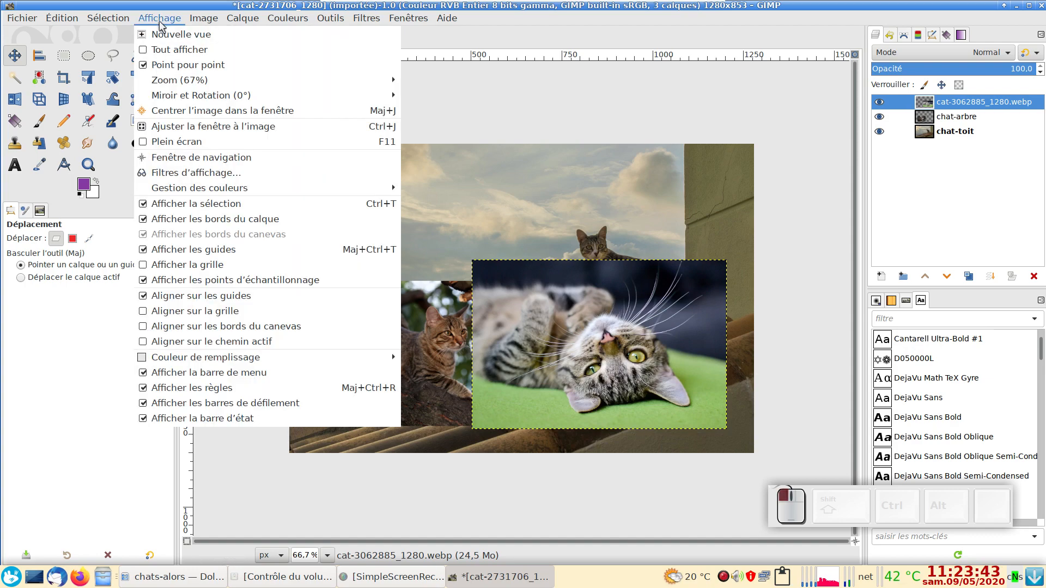
click(166, 332)
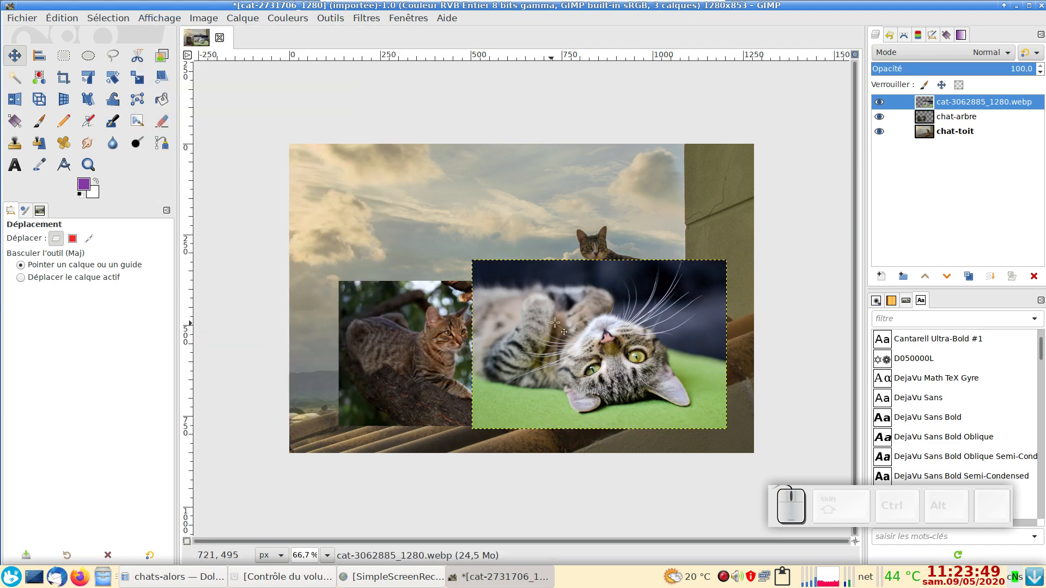
drag(567, 309, 576, 335)
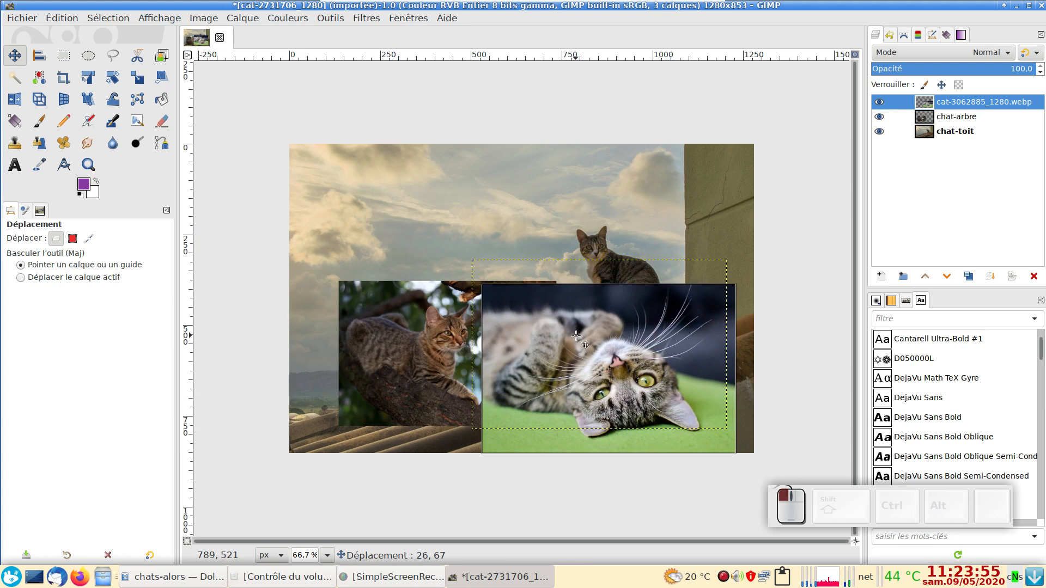
mouse_move(576, 335)
mouse_down()
mouse_move(594, 339)
mouse_move(582, 325)
mouse_move(591, 330)
mouse_move(575, 346)
mouse_up()
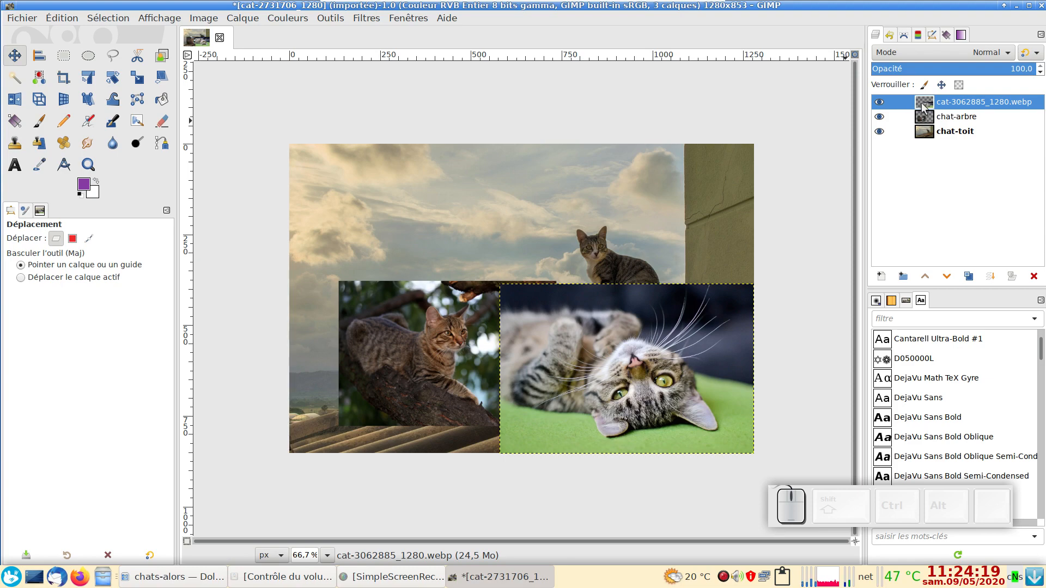
Step: Check whether the cat-3062885_1280.webp layer has an alpha channel
key(alt)
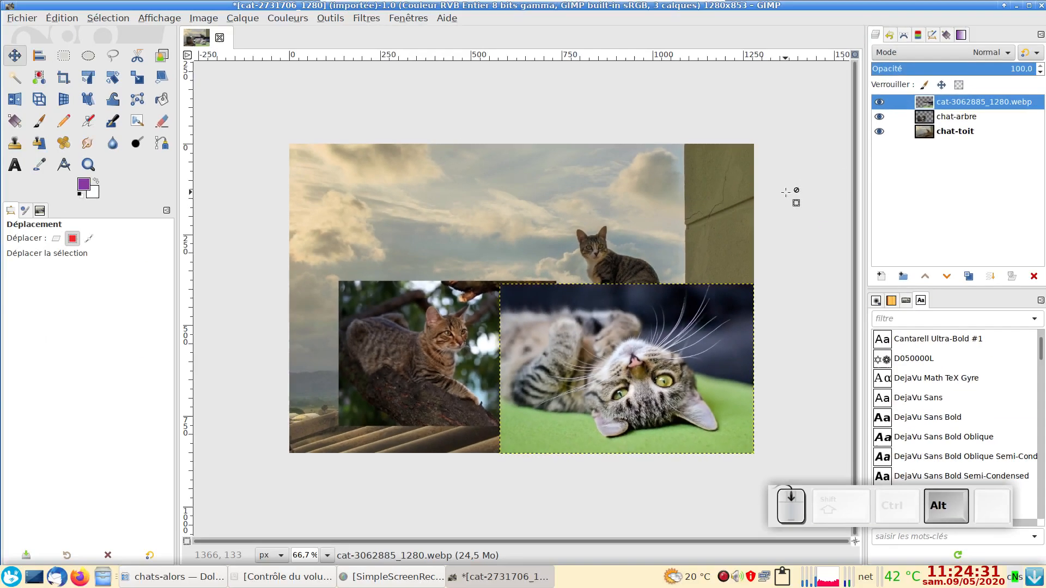
right_click(946, 106)
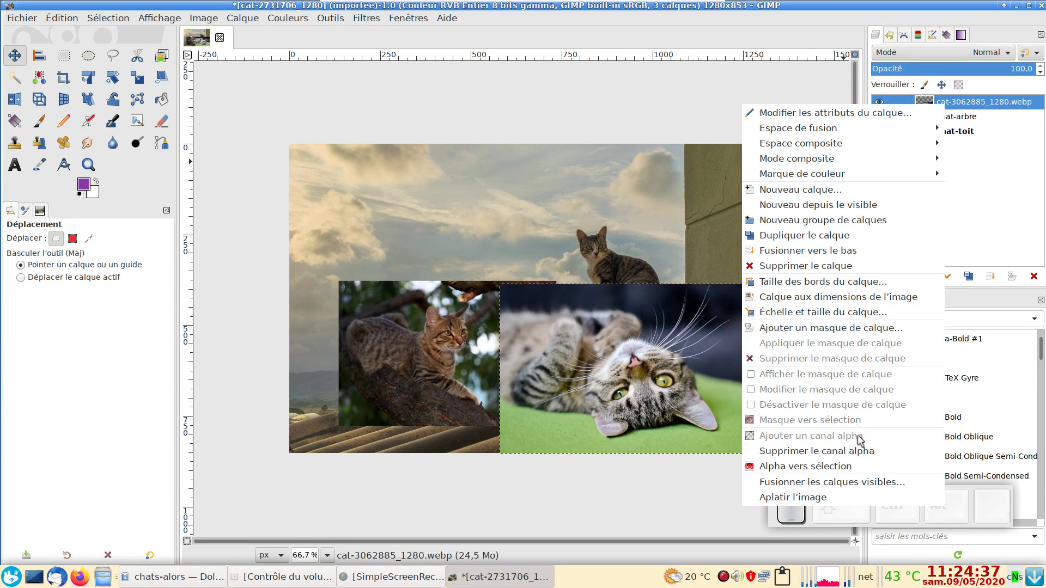
click(998, 109)
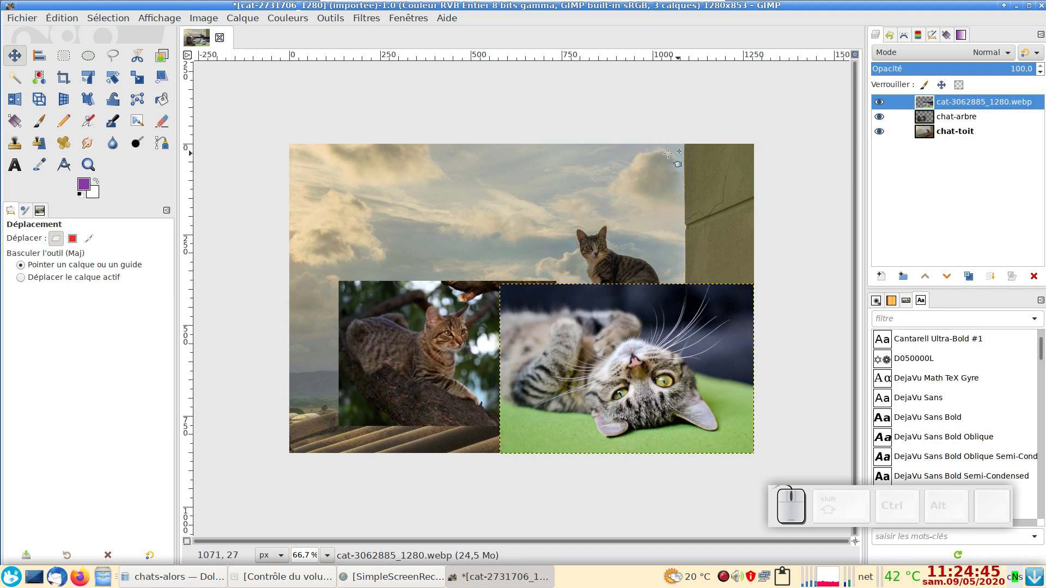
Step: Draw an elliptical selection around the lying cat, about 665 × 517 px at position 581, 390, extending below the canvas edge
click(87, 56)
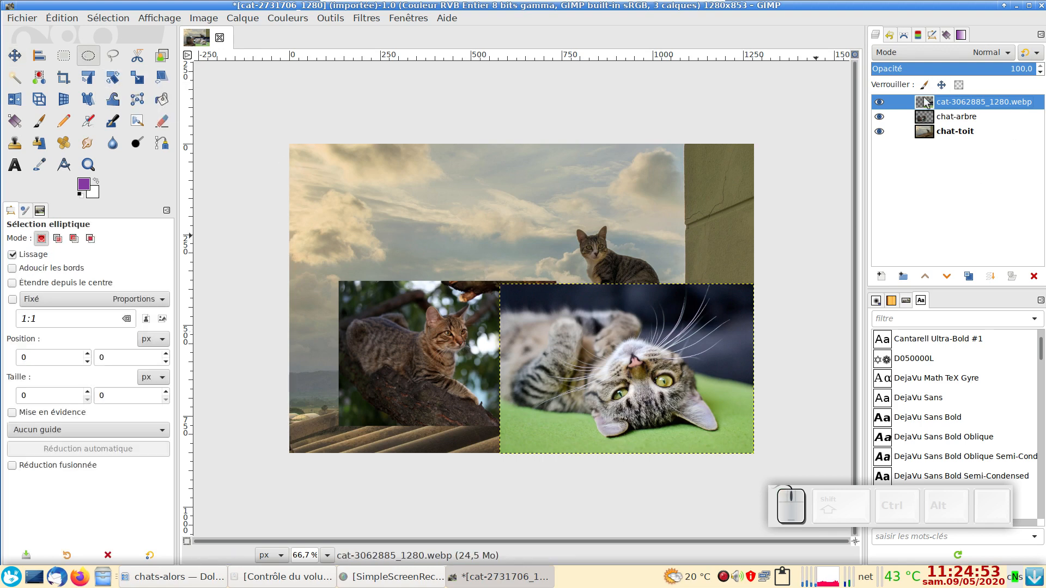
drag(488, 277, 754, 454)
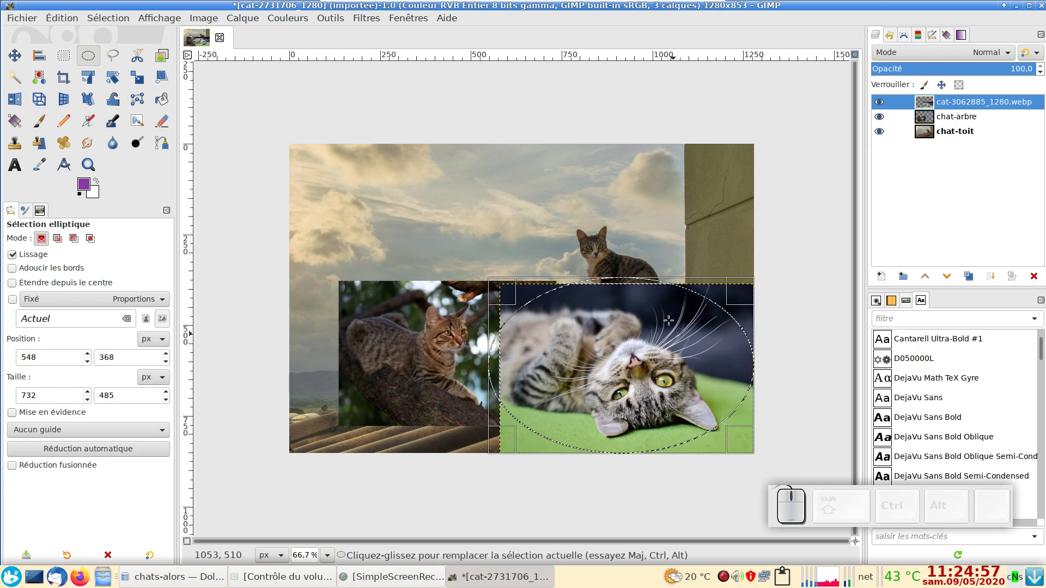
drag(637, 297, 637, 303)
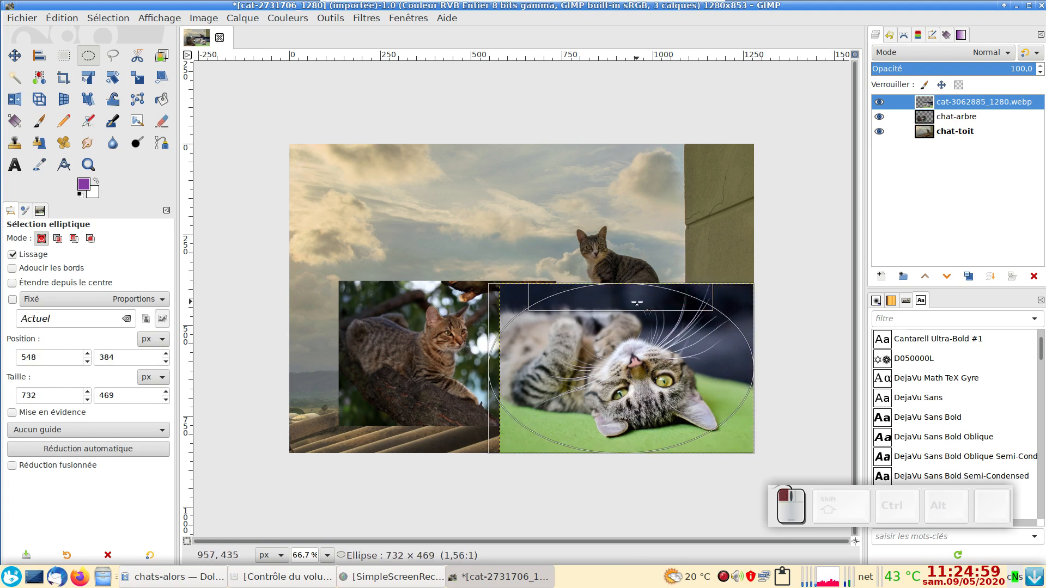
drag(498, 374, 510, 376)
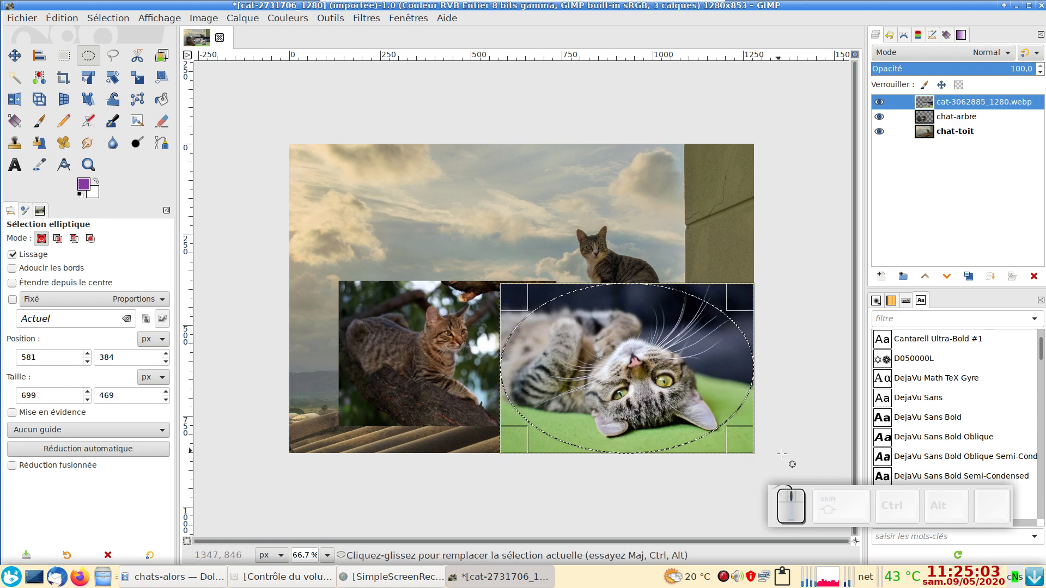
mouse_move(753, 376)
mouse_down()
mouse_move(726, 376)
mouse_move(754, 376)
mouse_up()
drag(628, 438, 636, 454)
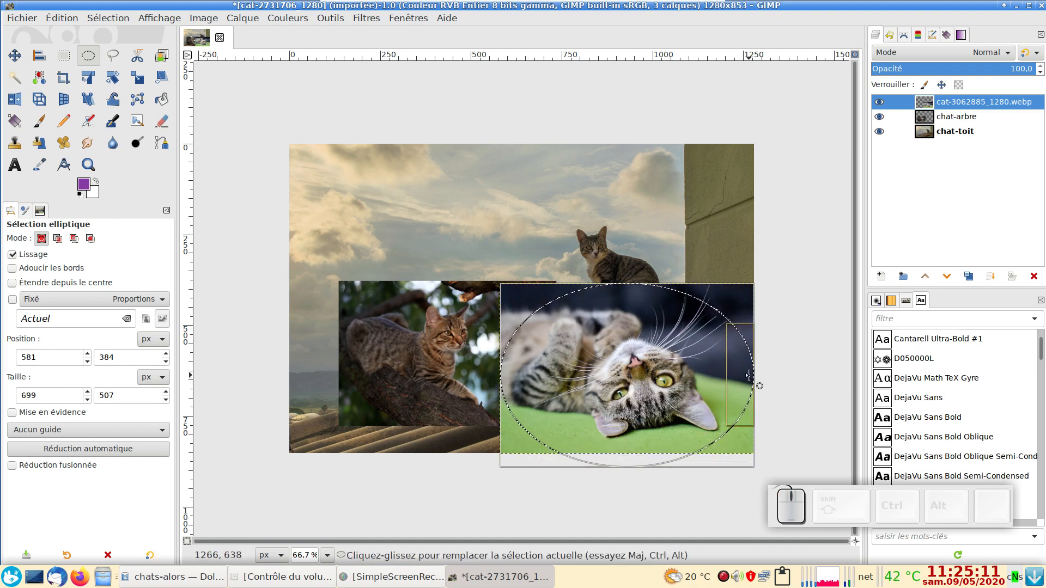
drag(748, 376, 736, 381)
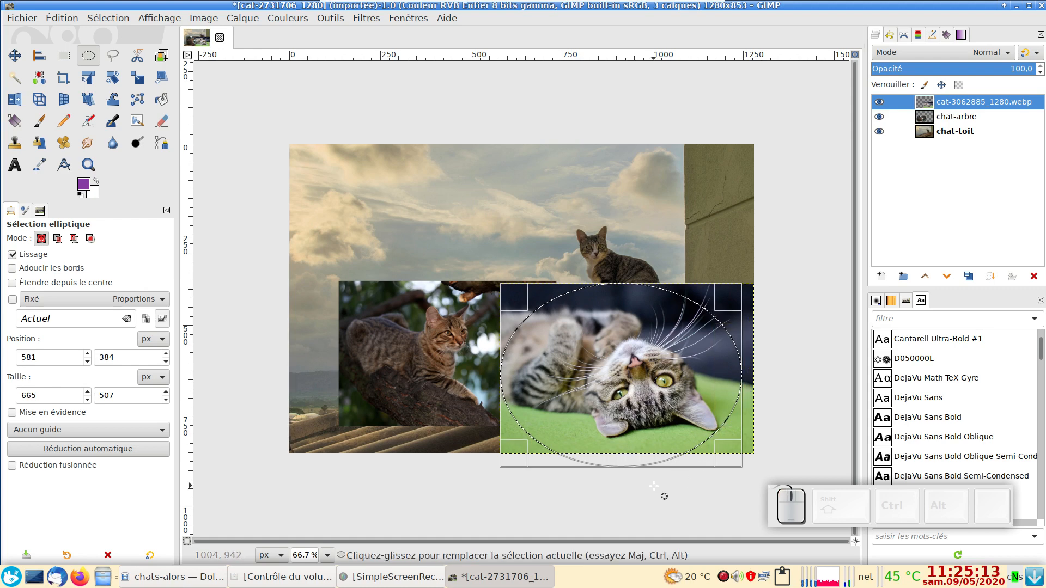
drag(640, 454, 640, 460)
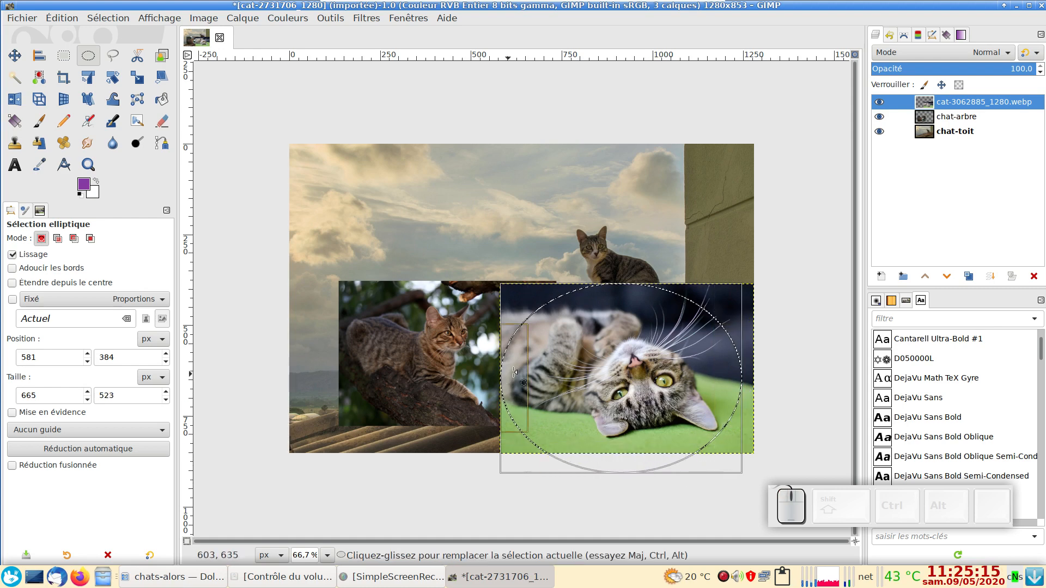
drag(631, 298, 630, 301)
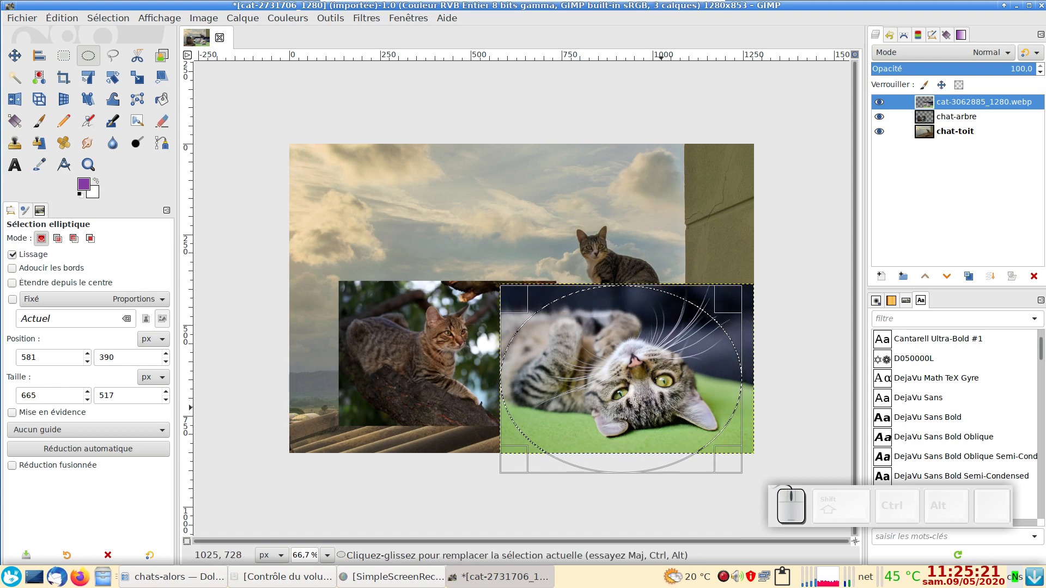
Step: Convert the elliptical selection to a path, check it in the list of paths, and return to the layers
click(108, 18)
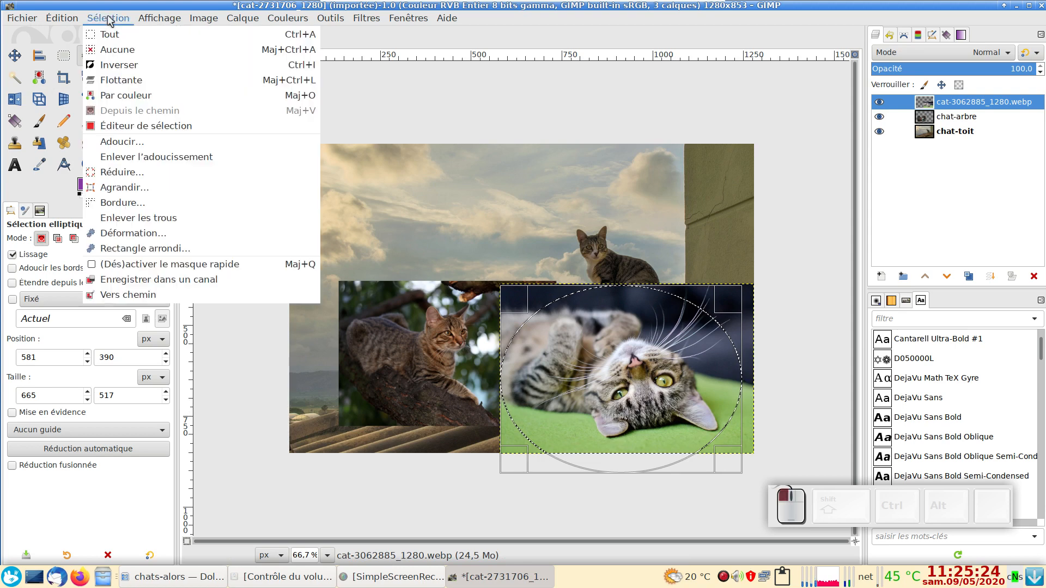
click(117, 297)
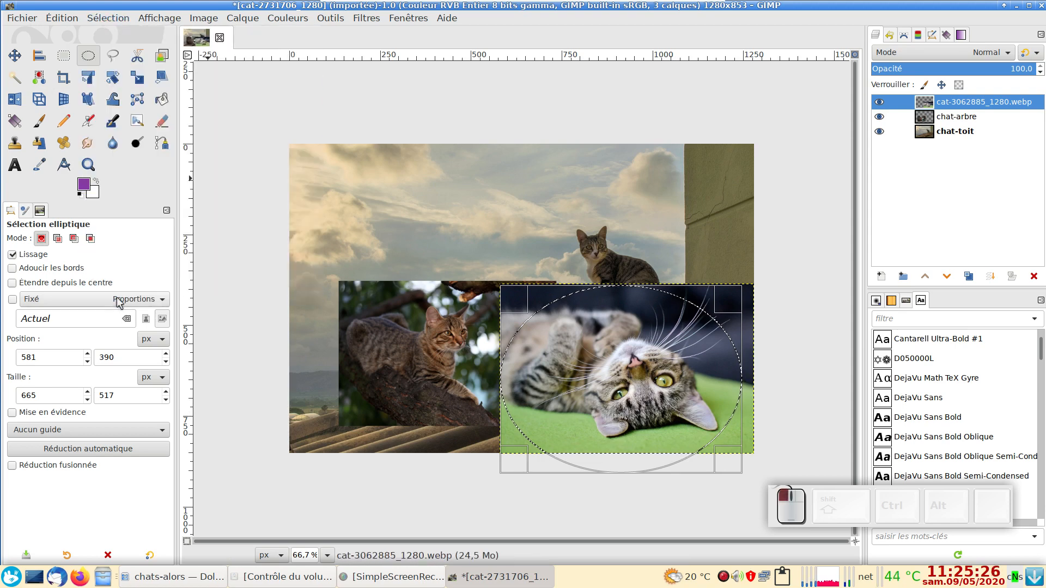
click(904, 36)
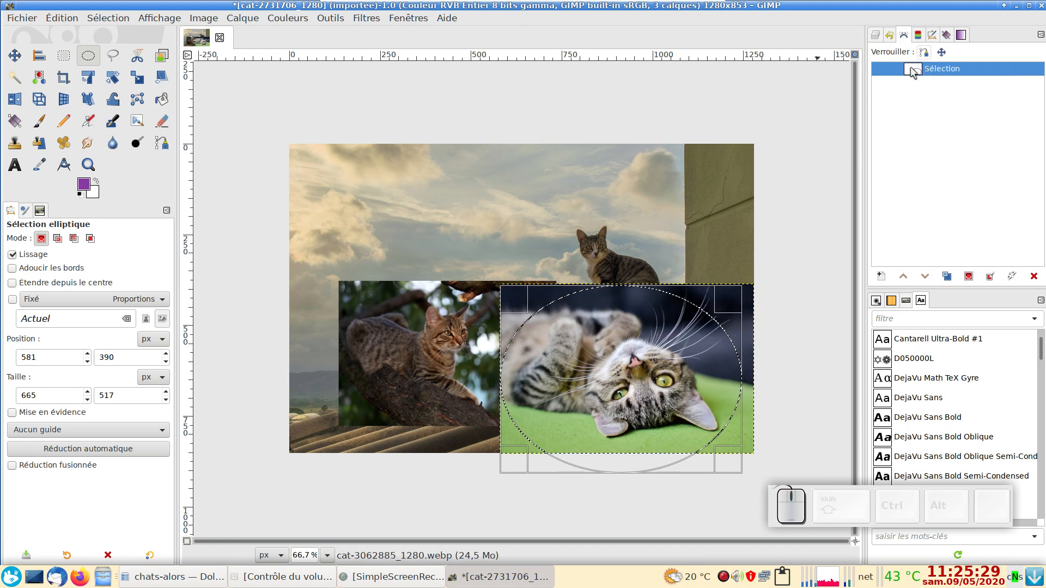
click(877, 36)
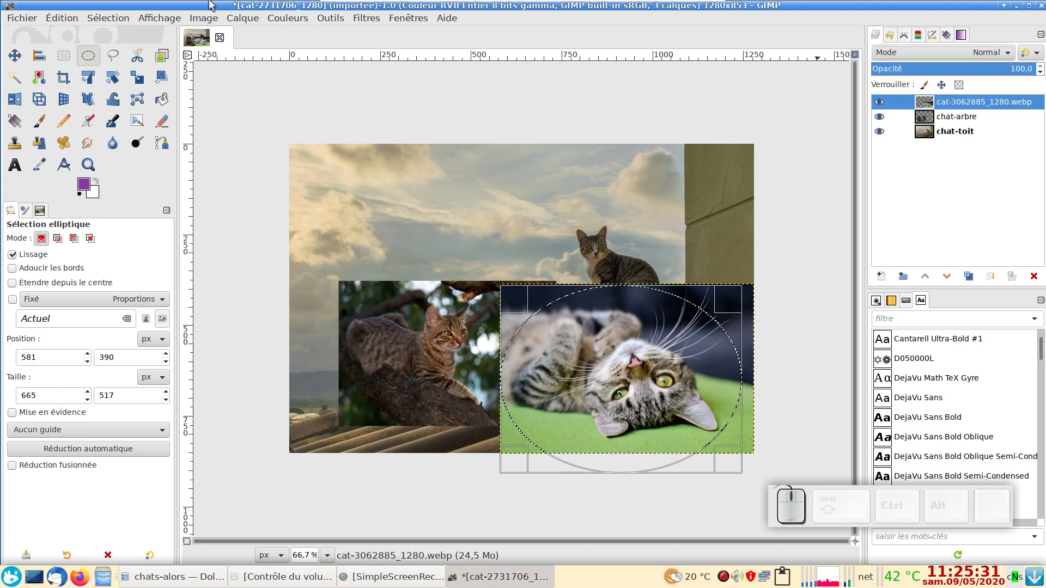
Step: Try deleting the area inside the ellipse from the cat-3062885_1280.webp layer, and undo the deletion
click(110, 18)
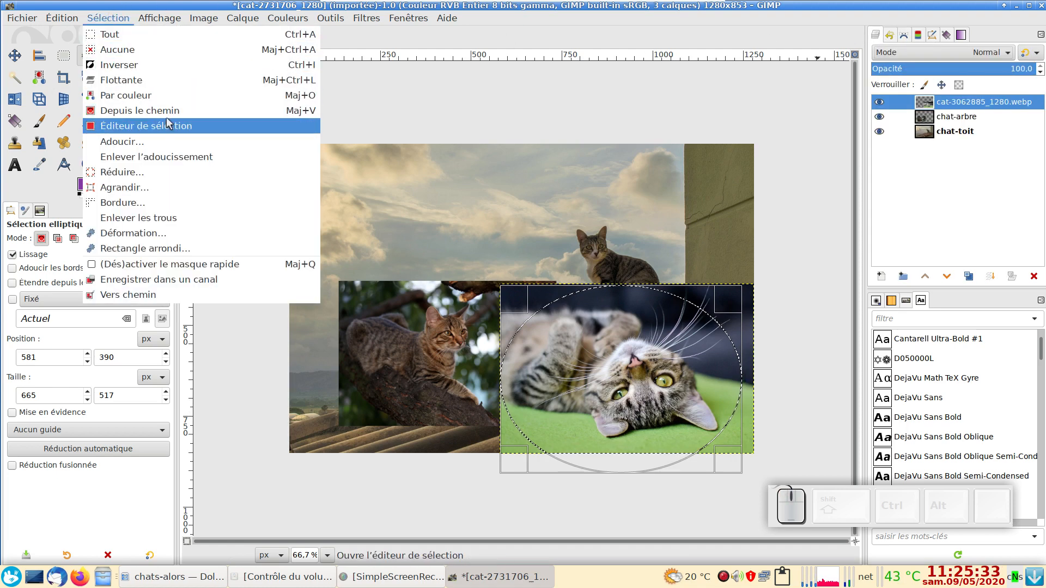
click(558, 29)
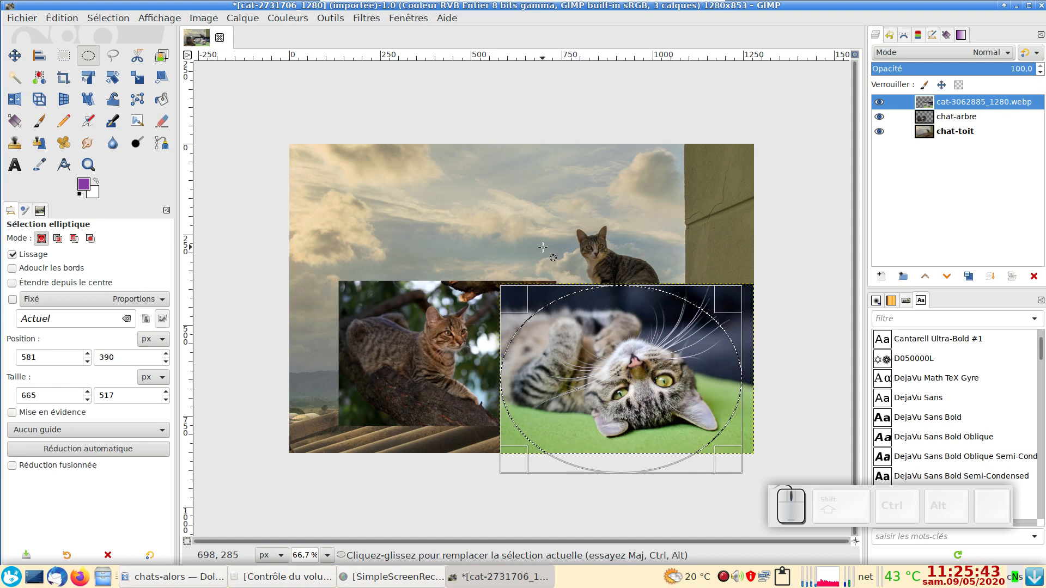
key(Delete)
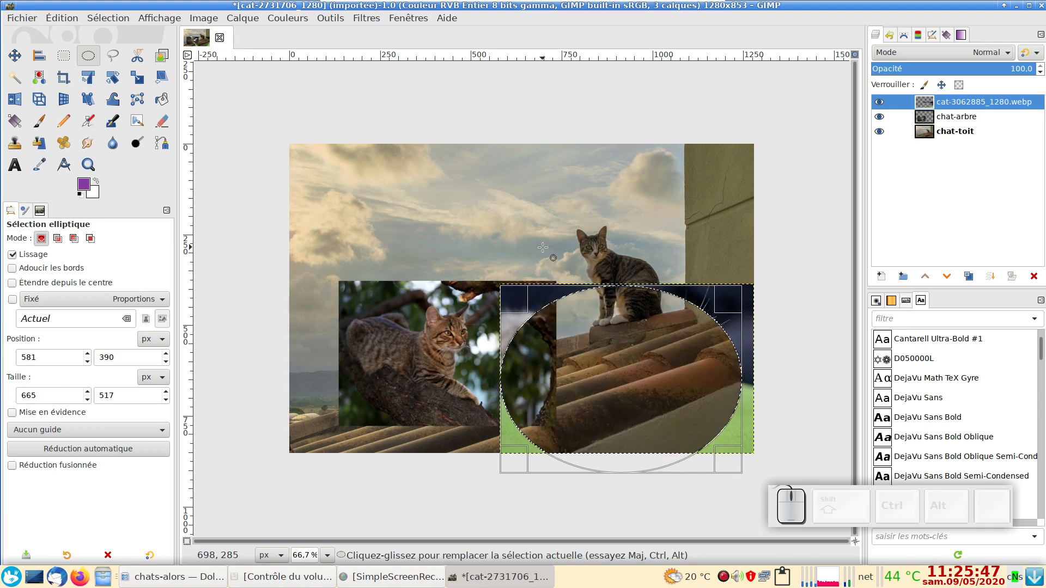
key(ctrl+z)
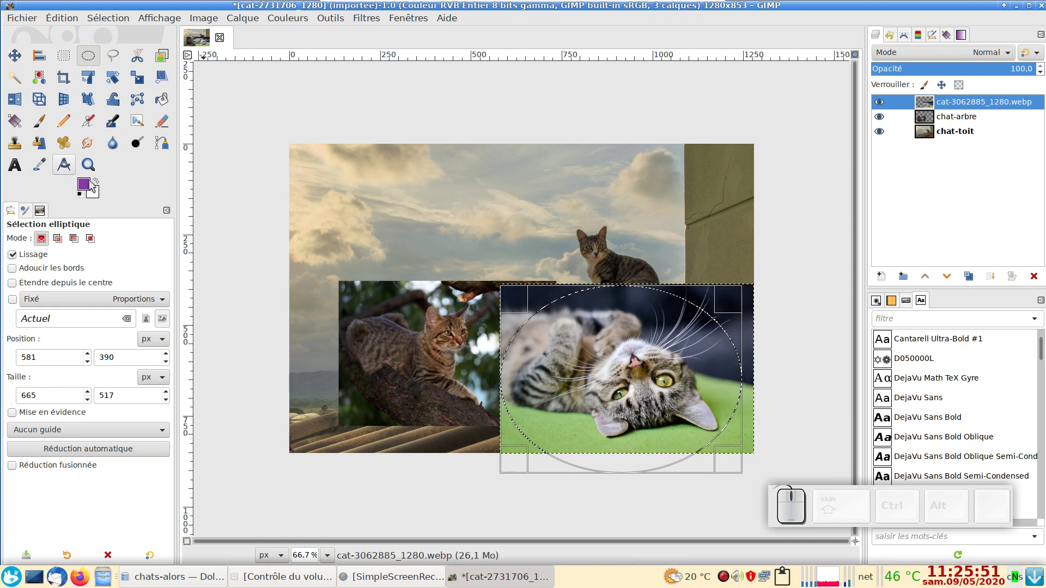
Step: Invert the elliptical selection, delete the cat-3062885_1280.webp pixels outside the oval, and clear the selection
click(121, 18)
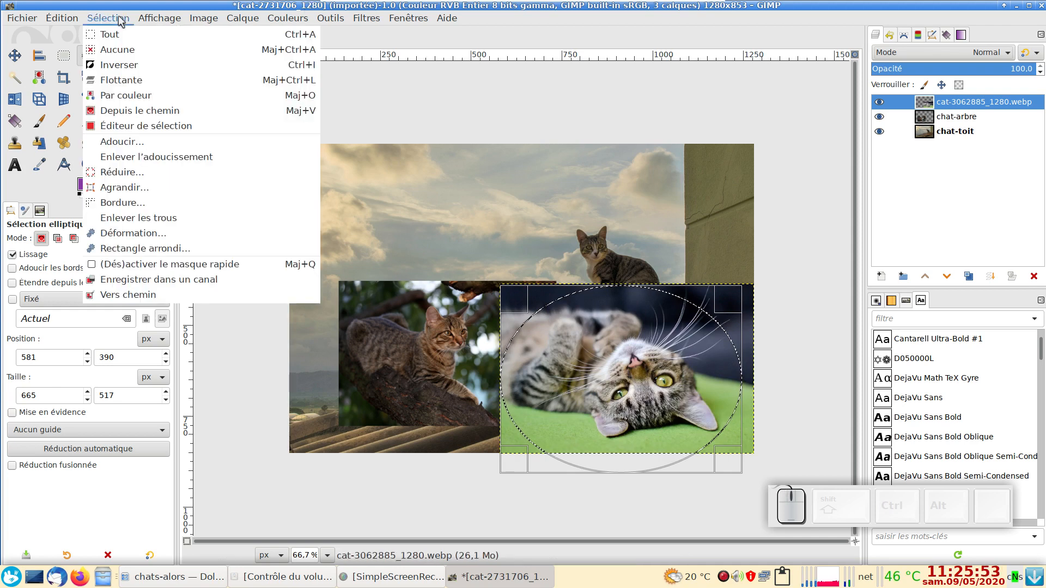
click(142, 69)
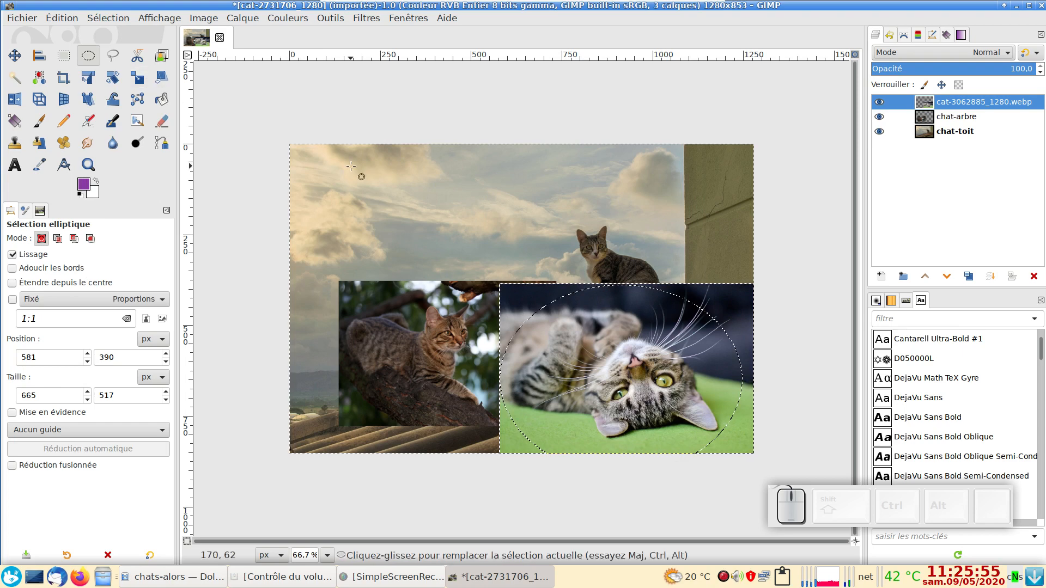
key(Delete)
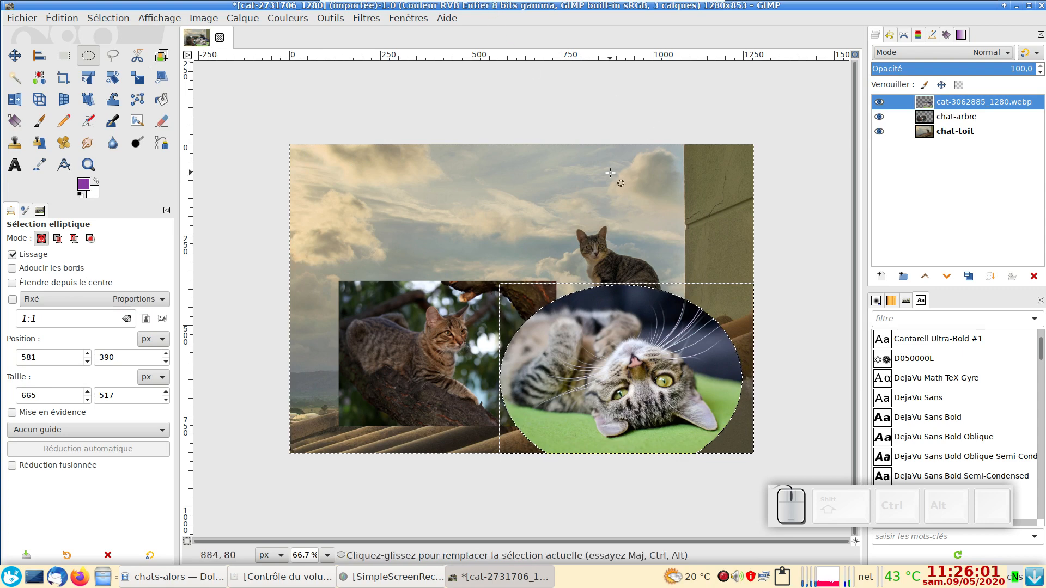
key(ctrl+shift+a)
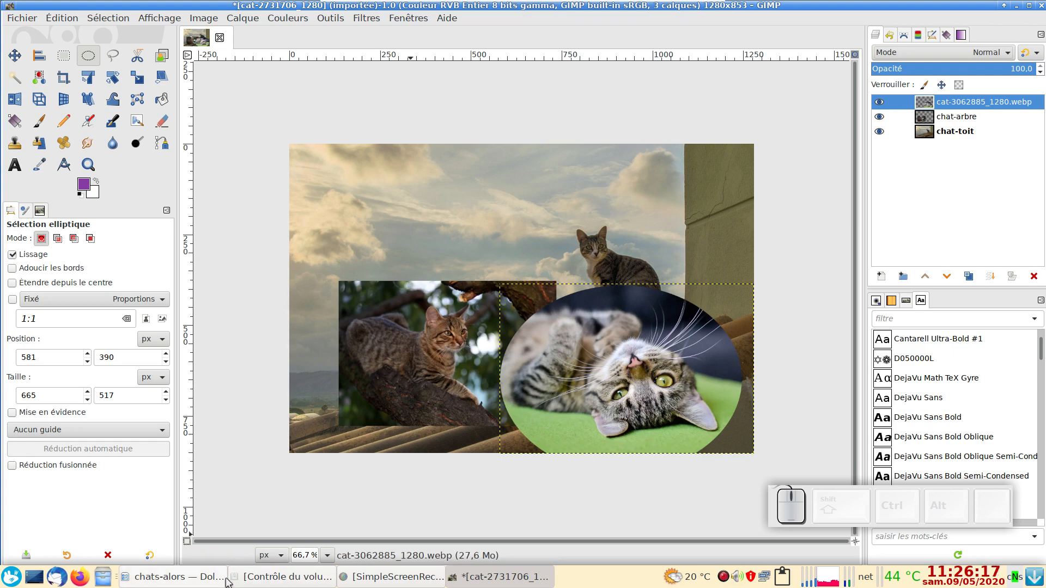
Step: View the finished example chat-alors02.jpg from the chats-alors folder in Dolphin, and return to the GIMP montage
click(145, 583)
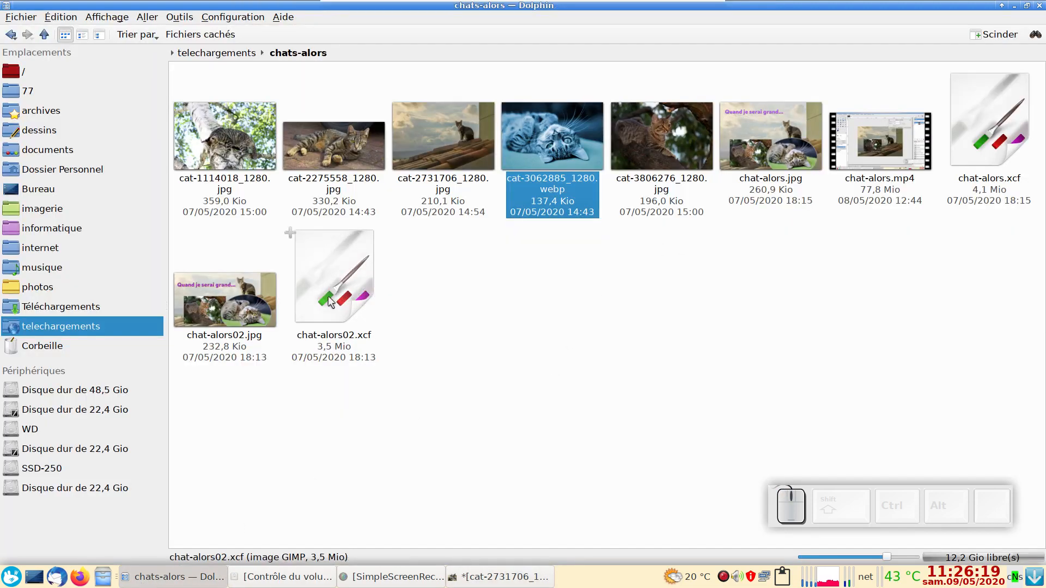
double_click(225, 300)
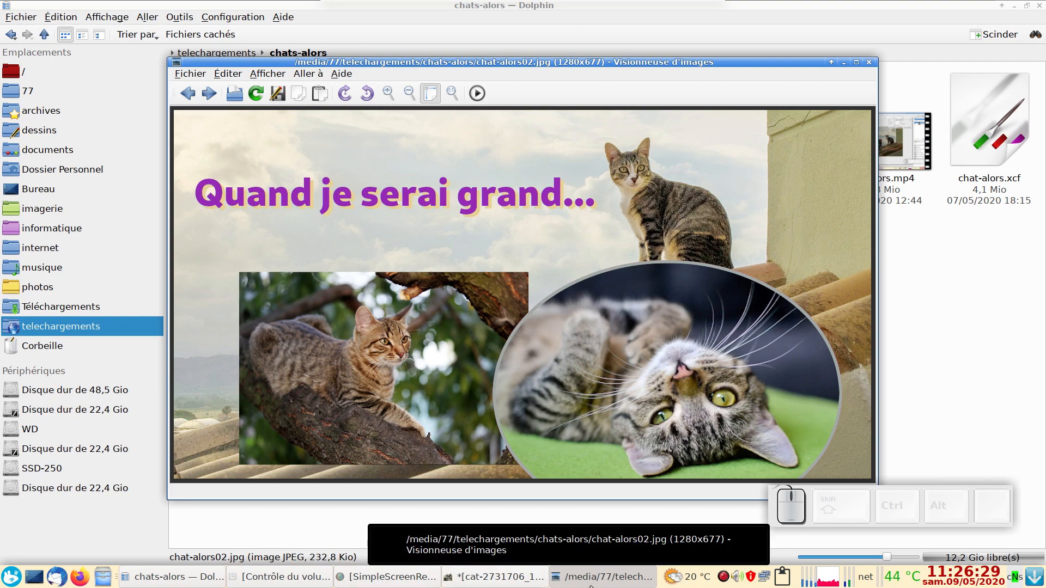
key(Escape)
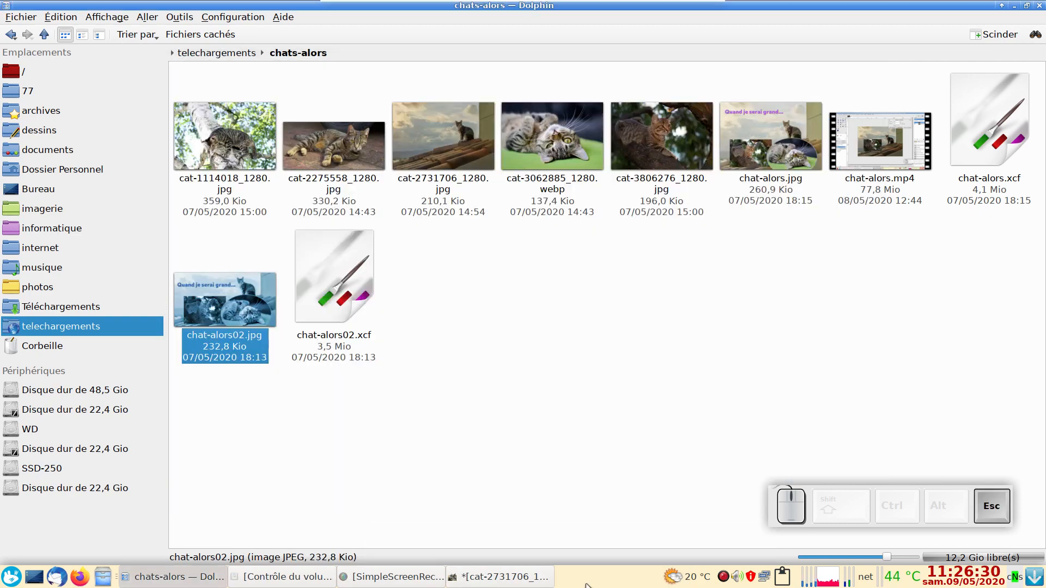
click(475, 580)
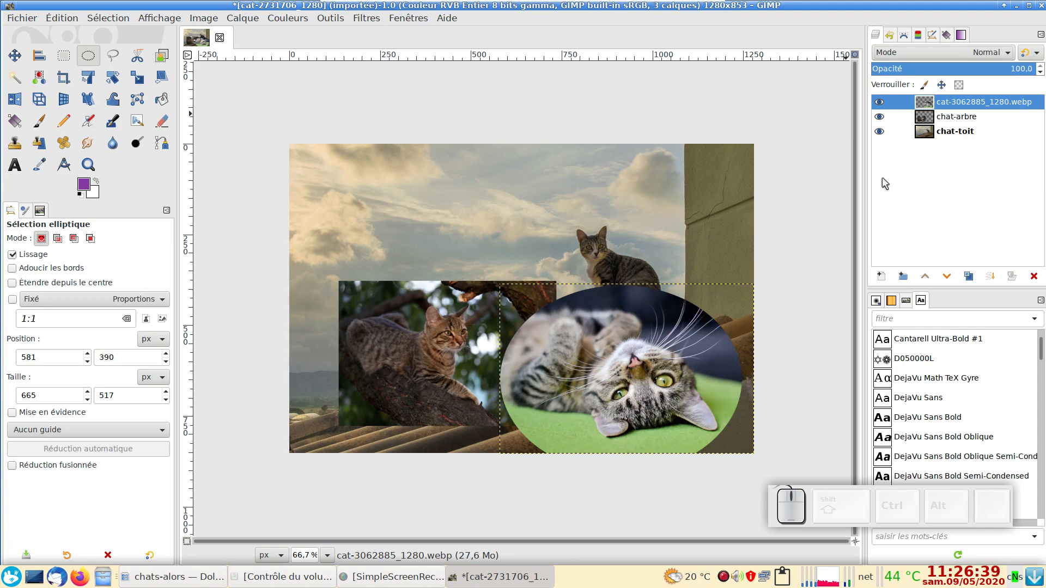
Step: Create a new 1280 × 853 px layer filled with transparency above the cat-3062885_1280.webp layer
click(881, 276)
click(689, 403)
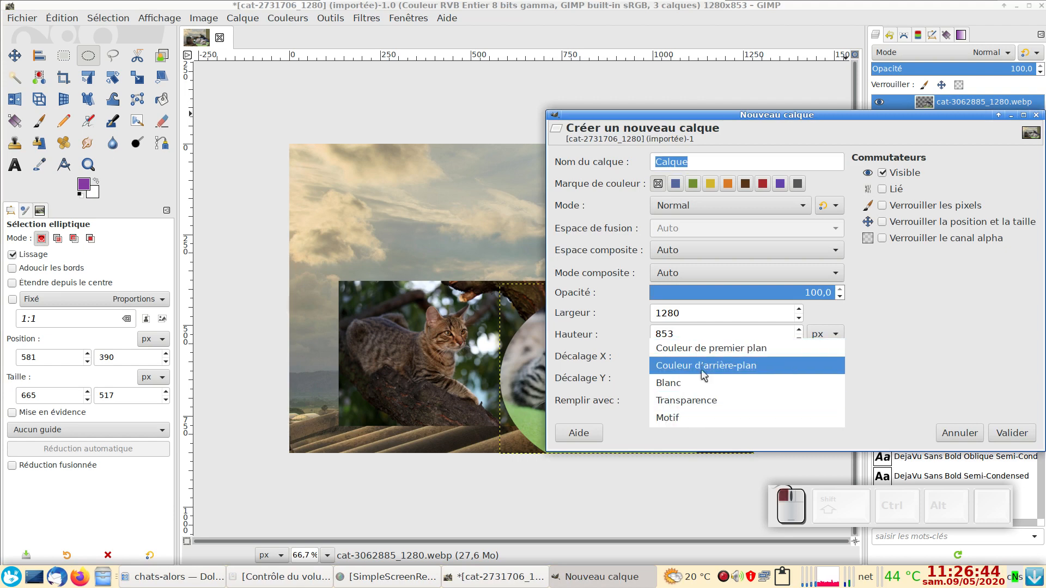
click(698, 402)
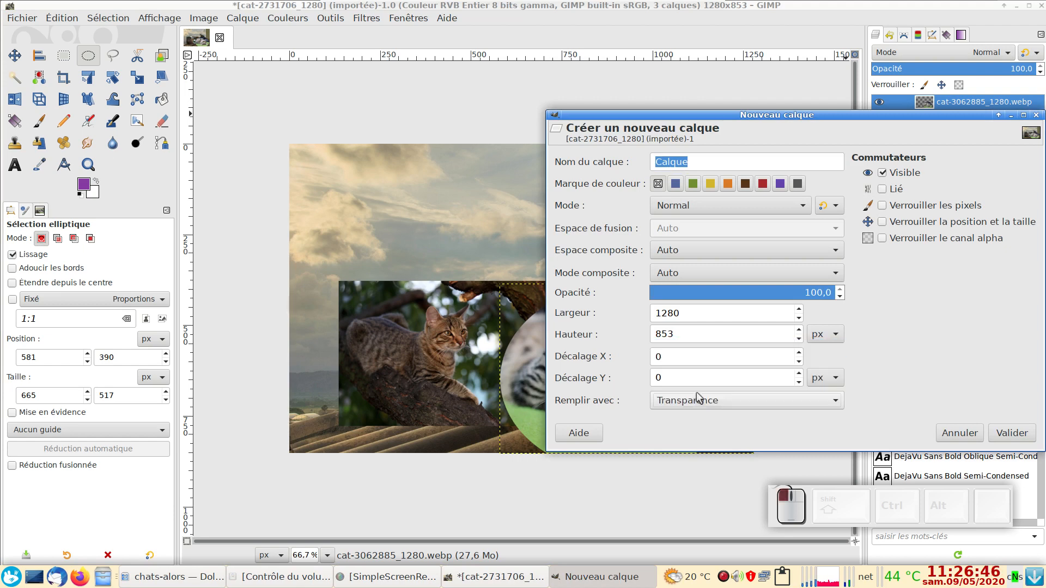
click(1002, 432)
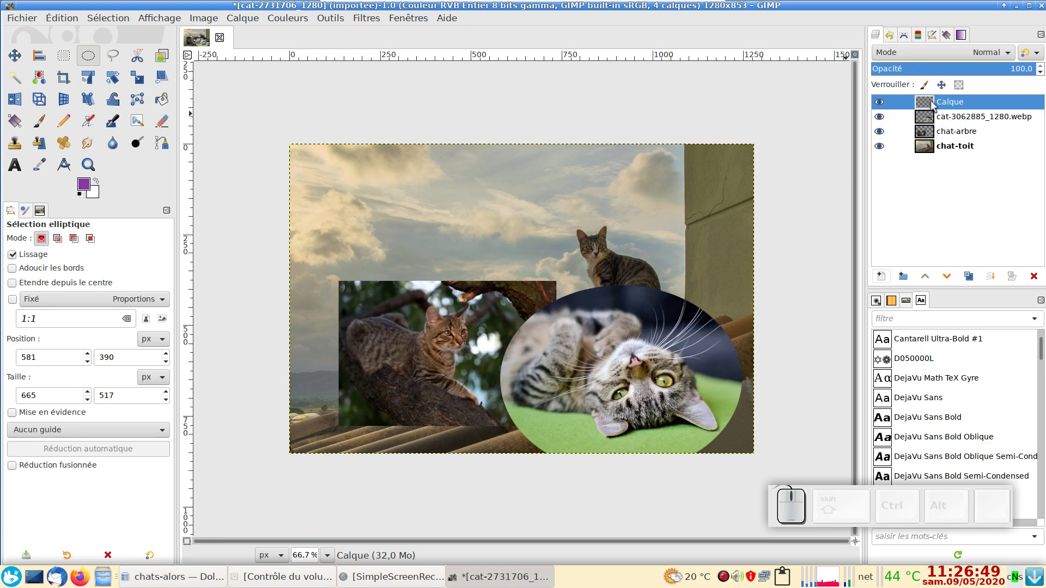
Step: Lower the new transparent layer beneath chat-arbre and raise it back to the top of the layer stack
click(947, 277)
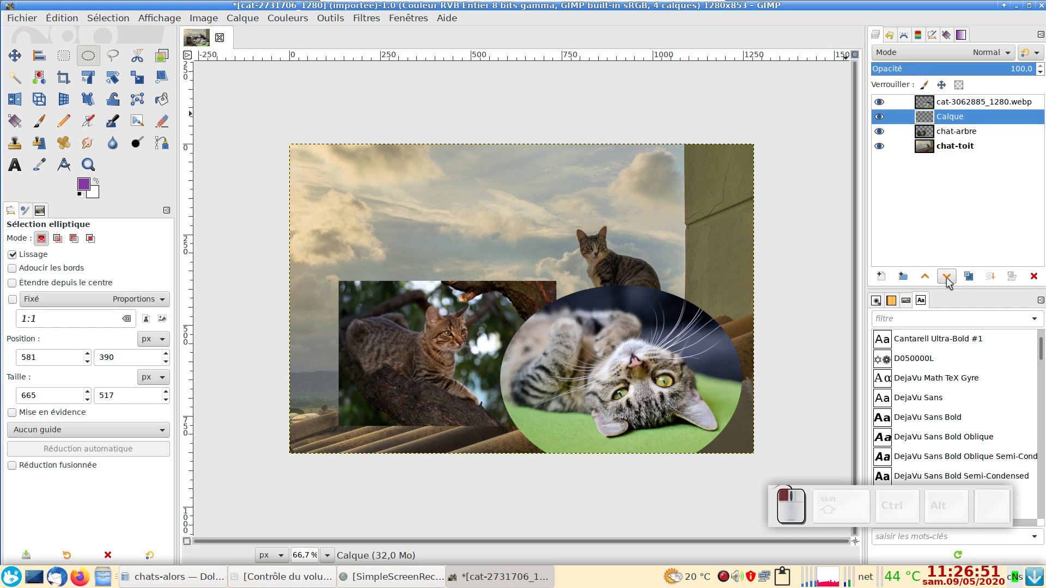
click(946, 277)
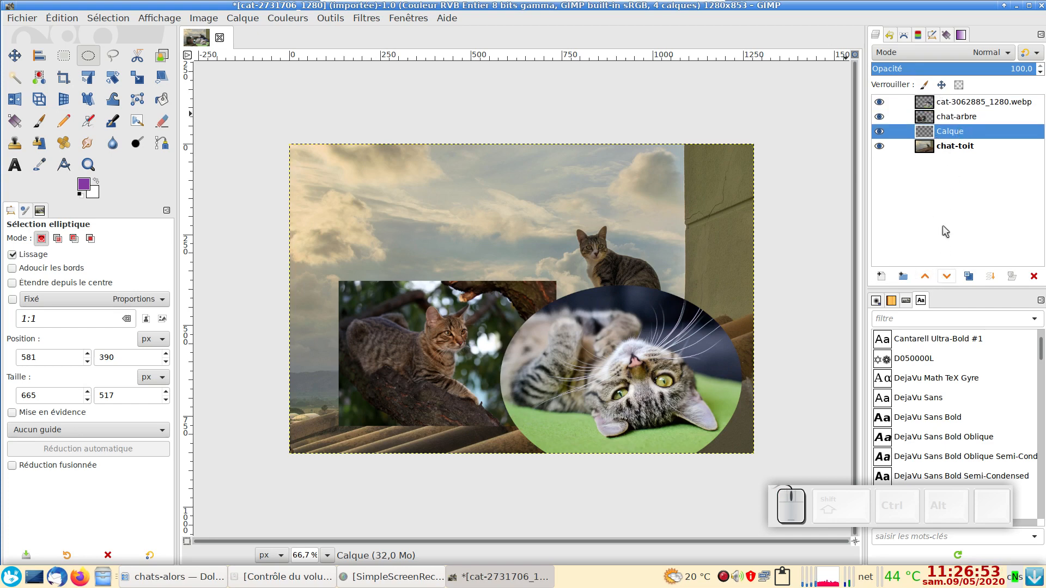
click(930, 277)
click(931, 277)
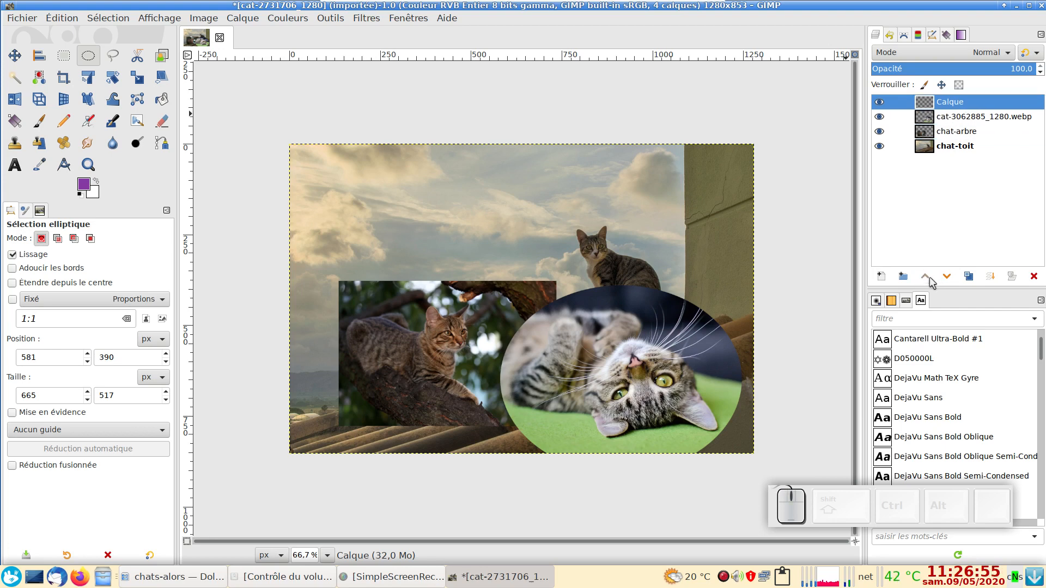
Step: Rename the new transparent layer at the top of the stack as medailon
double_click(945, 102)
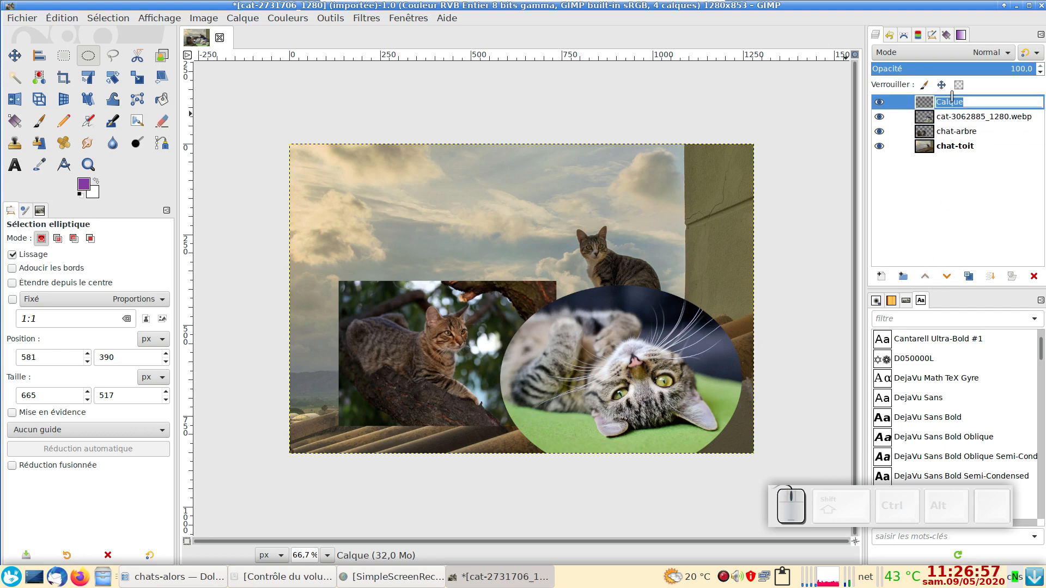
text(meda)
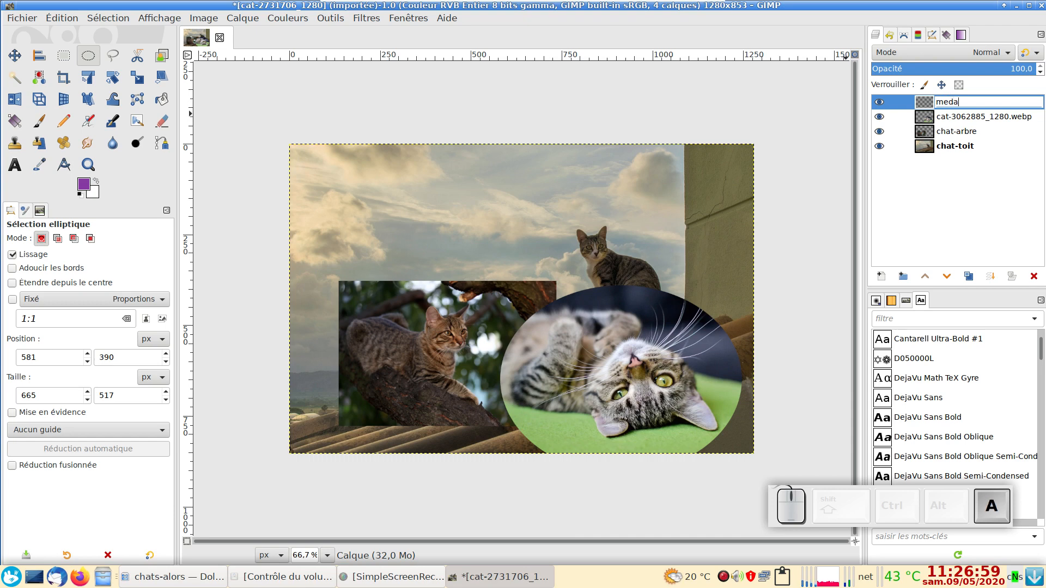
text(illon)
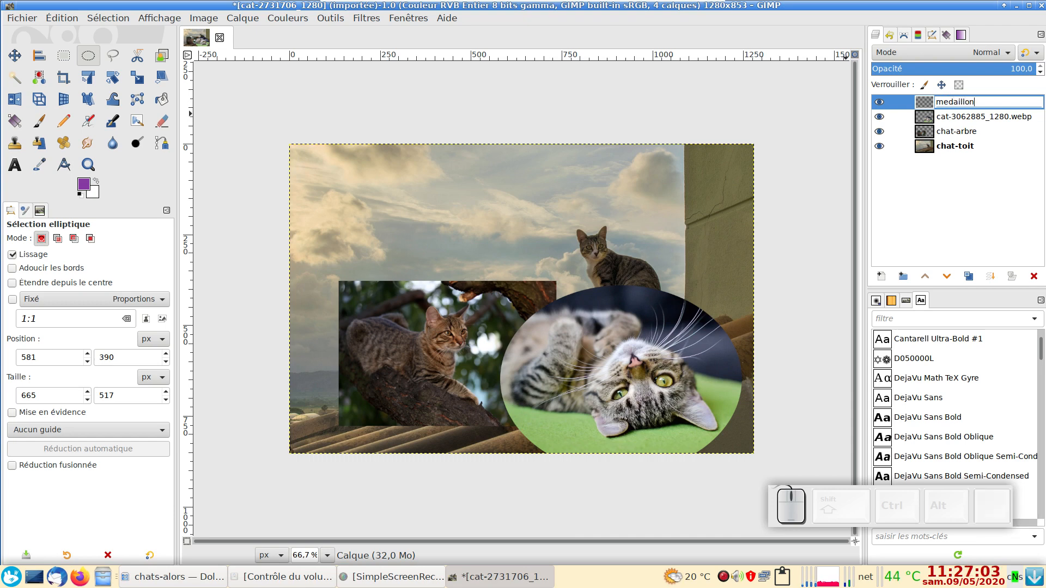
key(BackSpace)
key(BackSpace)
key(BackSpace)
text(o)
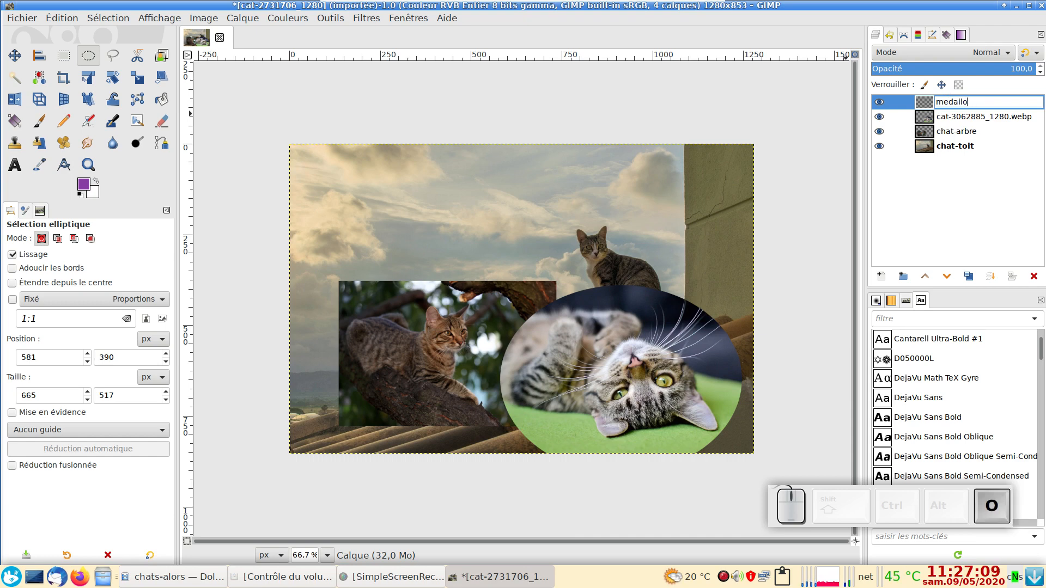
key(Return)
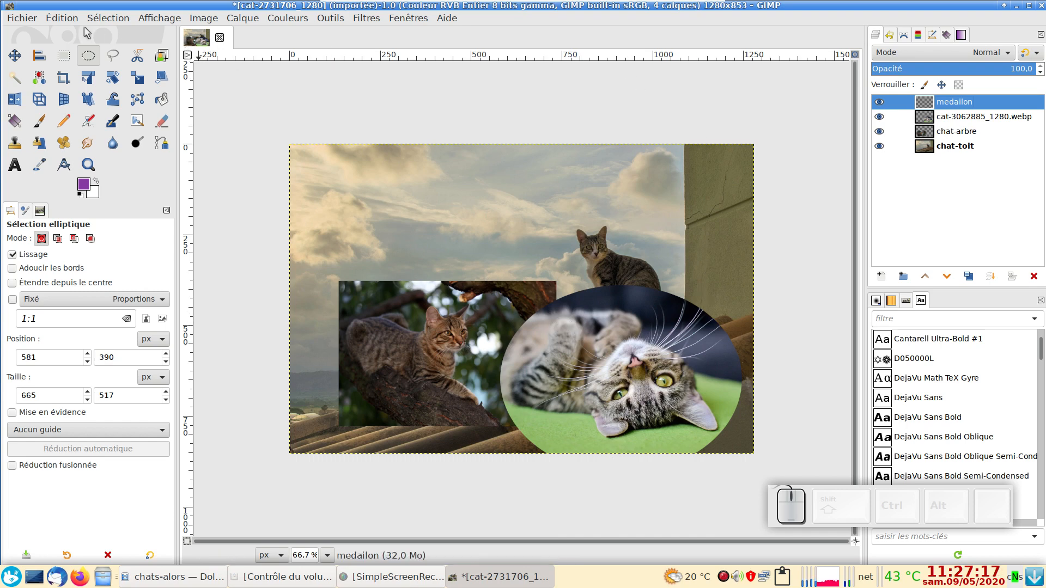
Step: Create an oval selection from the saved path, check that path in the path list, and return to the layer list
click(104, 22)
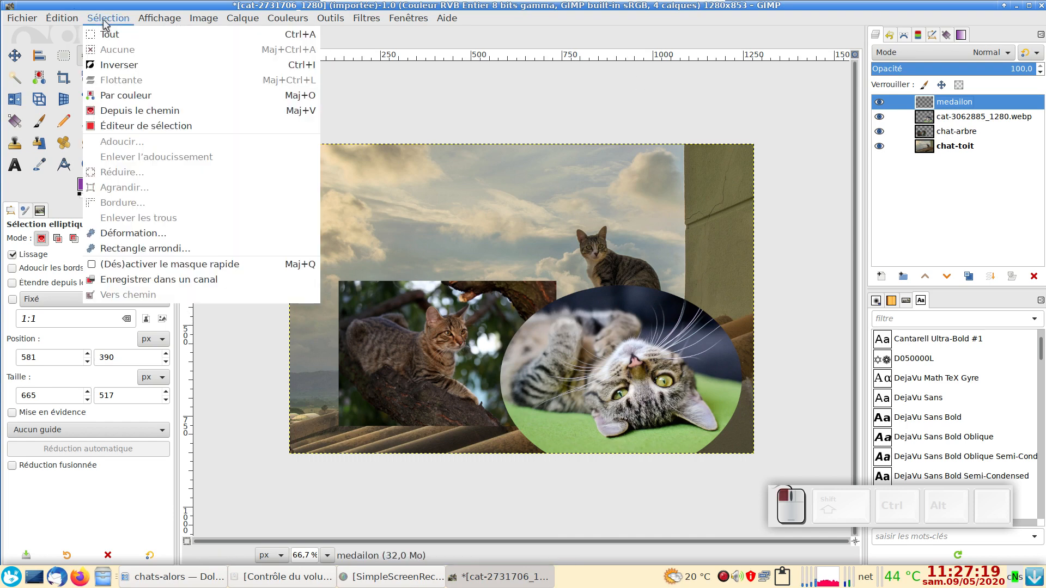
click(145, 110)
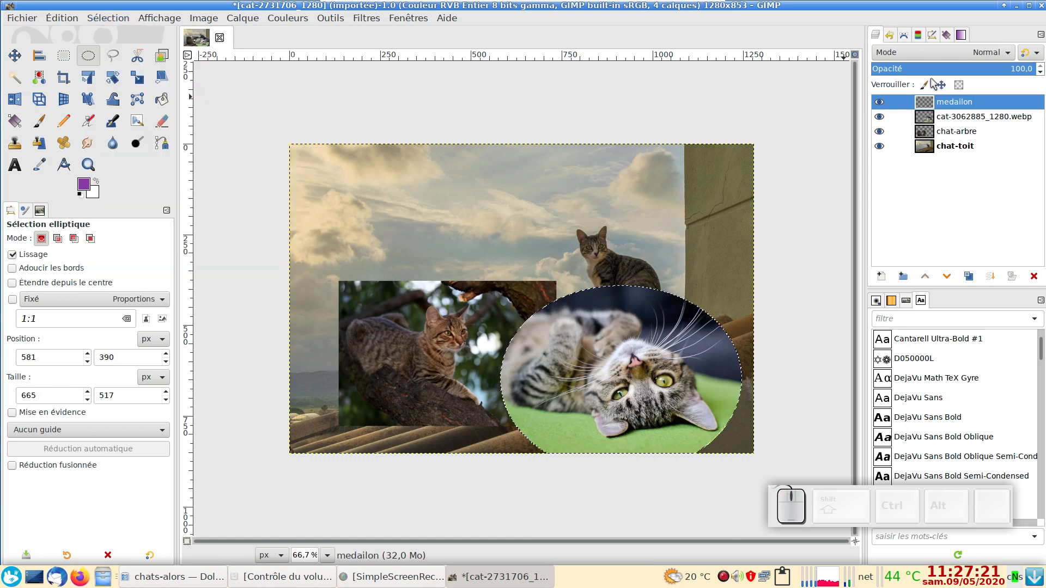
click(904, 36)
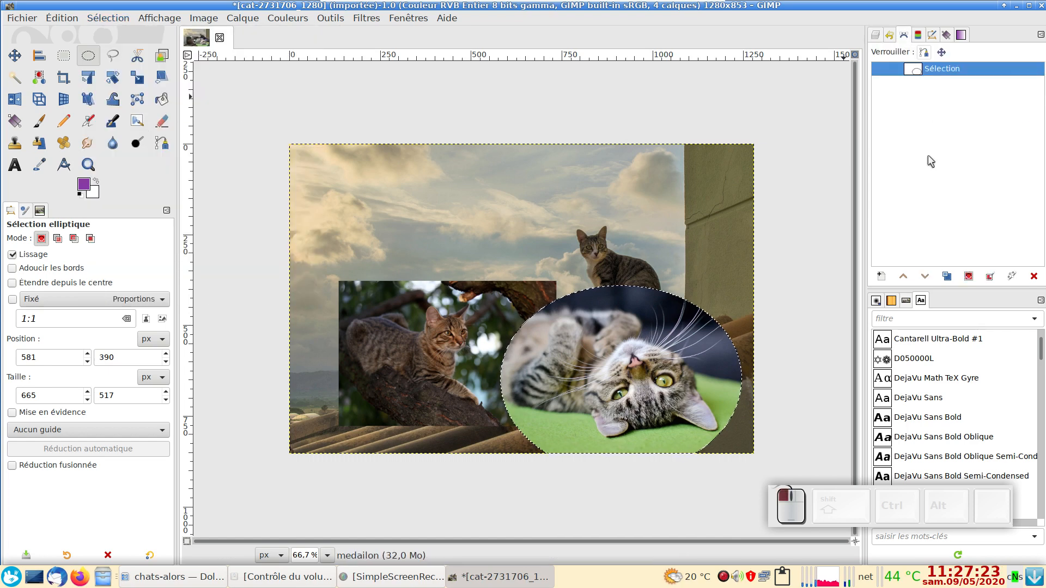
click(874, 36)
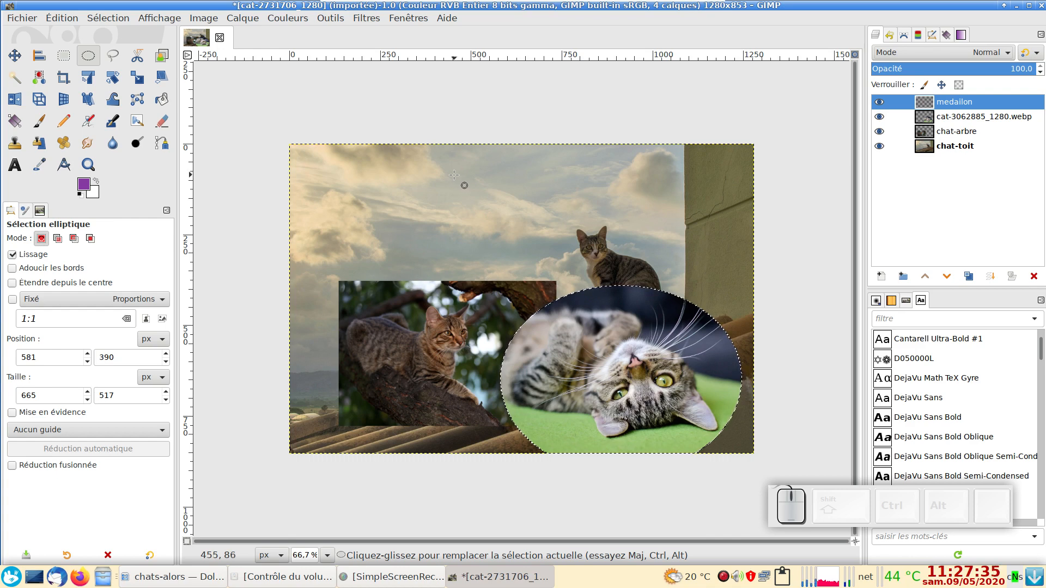
Step: Grow the oval selection by 2 px and inspect its edge around the cat photo
click(114, 20)
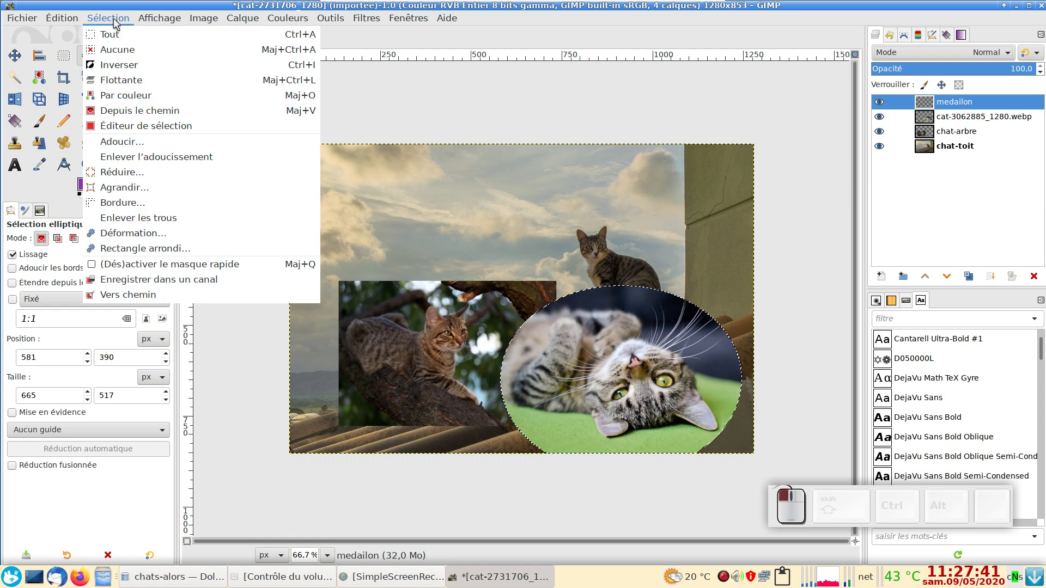
click(156, 188)
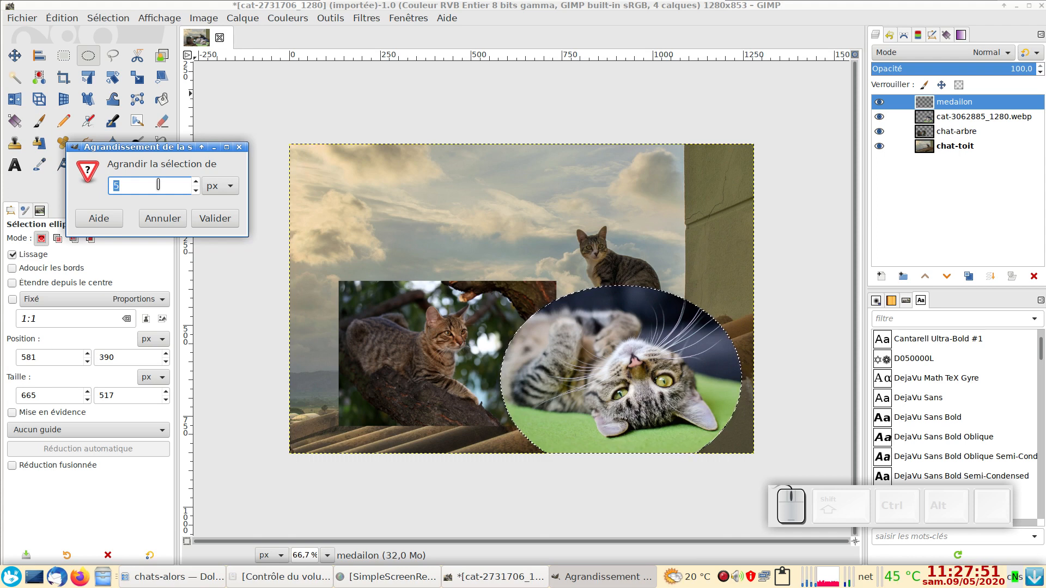
text(2)
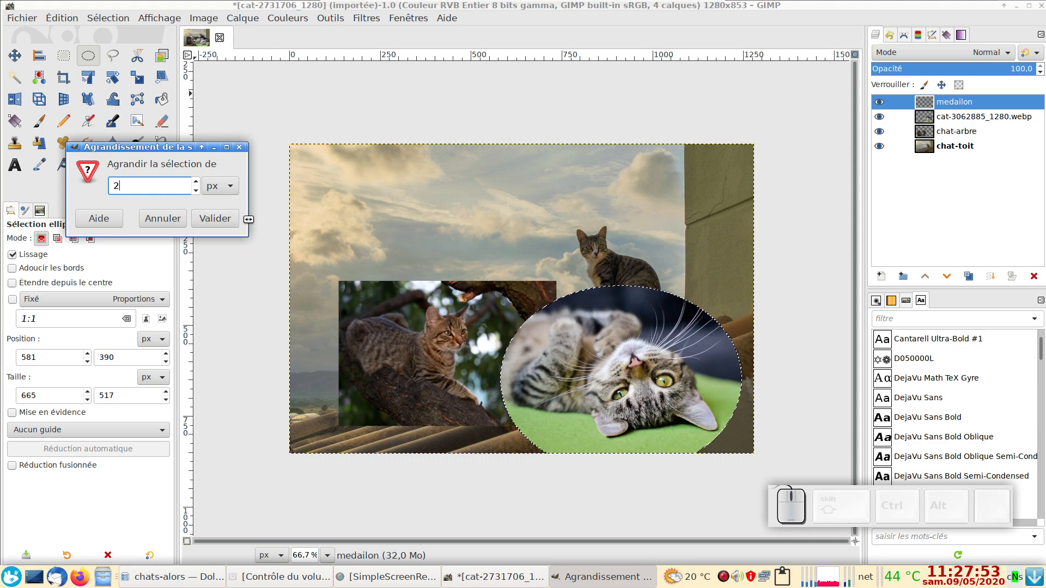
click(231, 222)
ctrl+scroll(551, 362, up, 4)
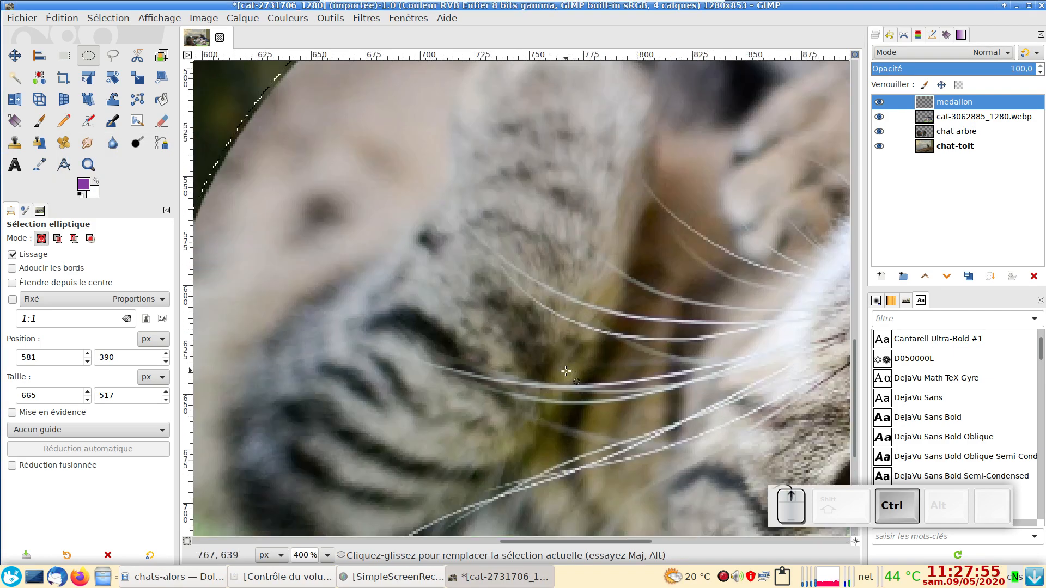
ctrl+scroll(551, 362, down, 3)
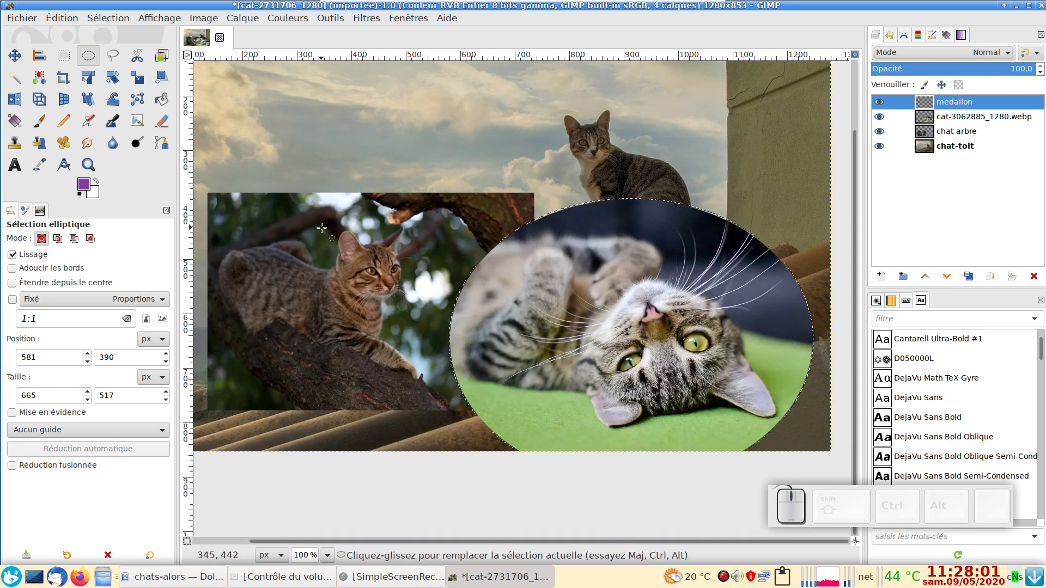
ctrl+scroll(322, 227, down, 1)
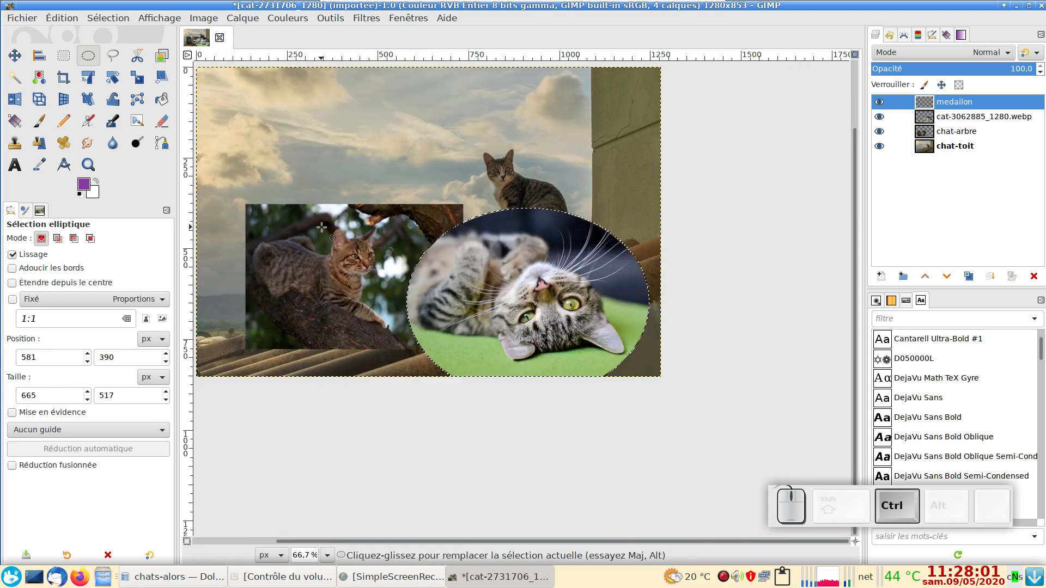
click(82, 185)
click(67, 36)
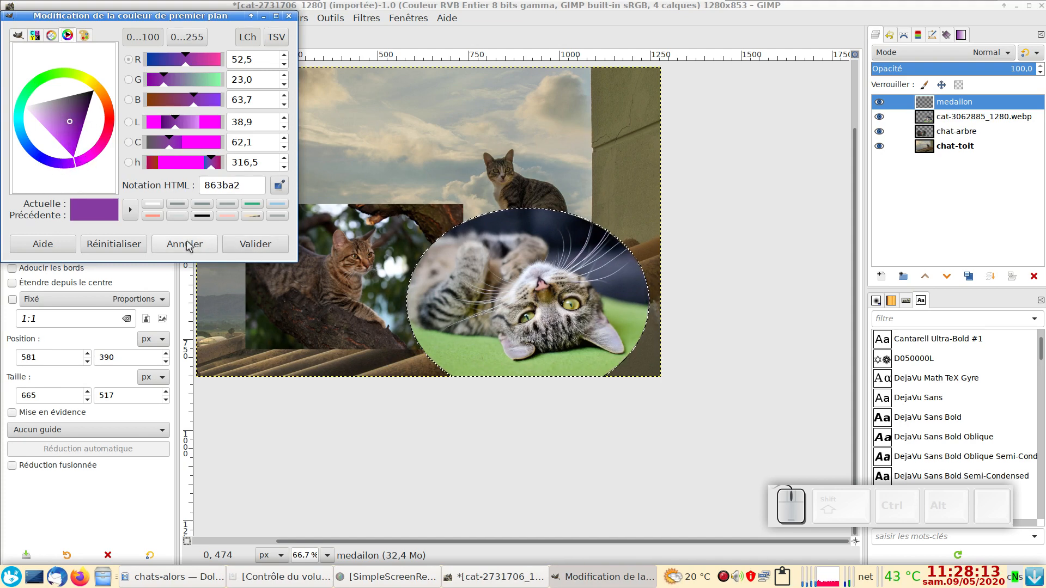
click(203, 248)
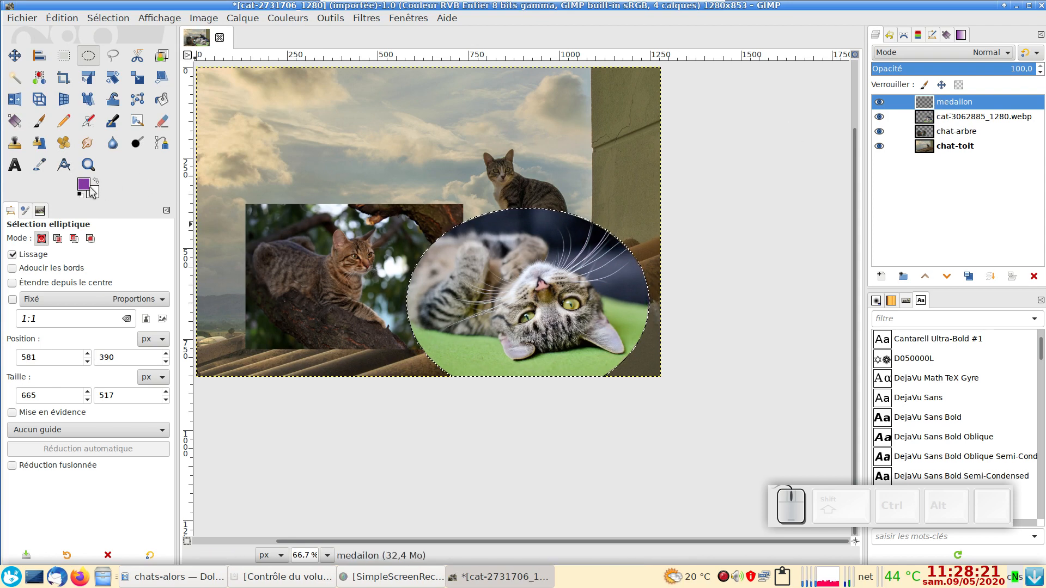
Step: Try a purple border by filling the oval on medailon and lowering that layer beneath cat-3062885_1280.webp, and undo both changes
drag(84, 185, 459, 230)
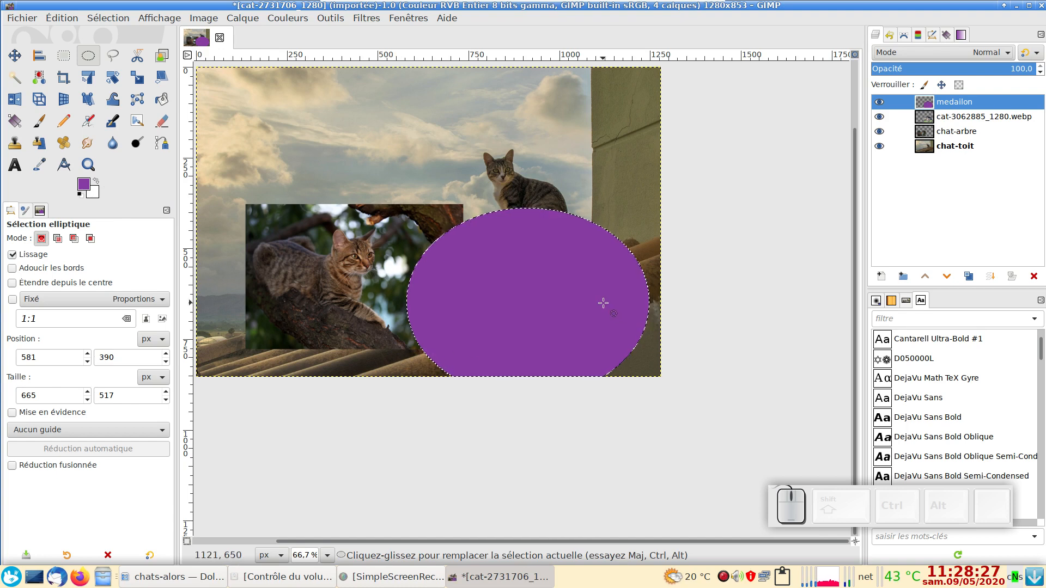
key(ctrl+shift+a)
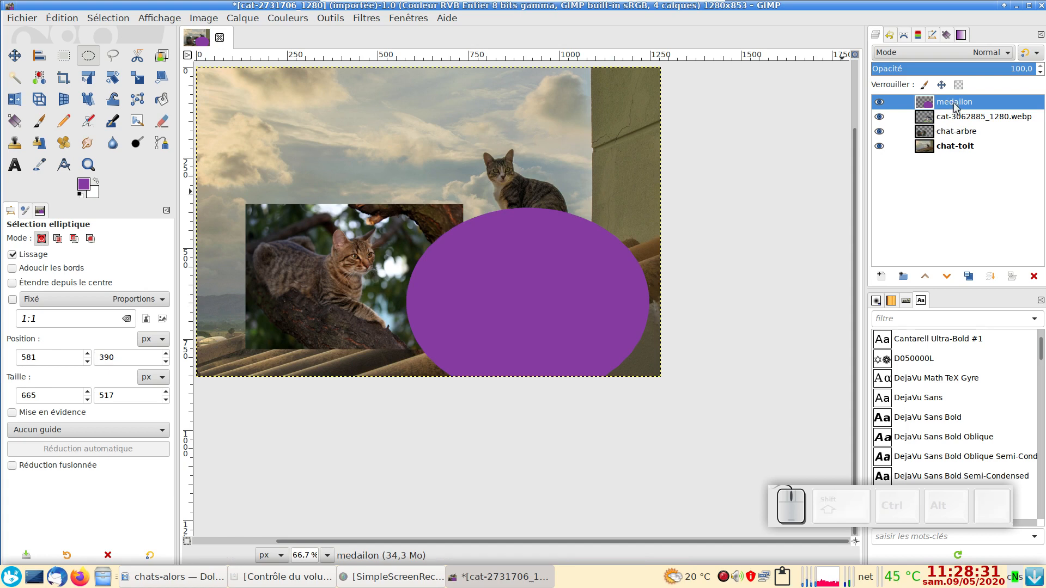
click(947, 277)
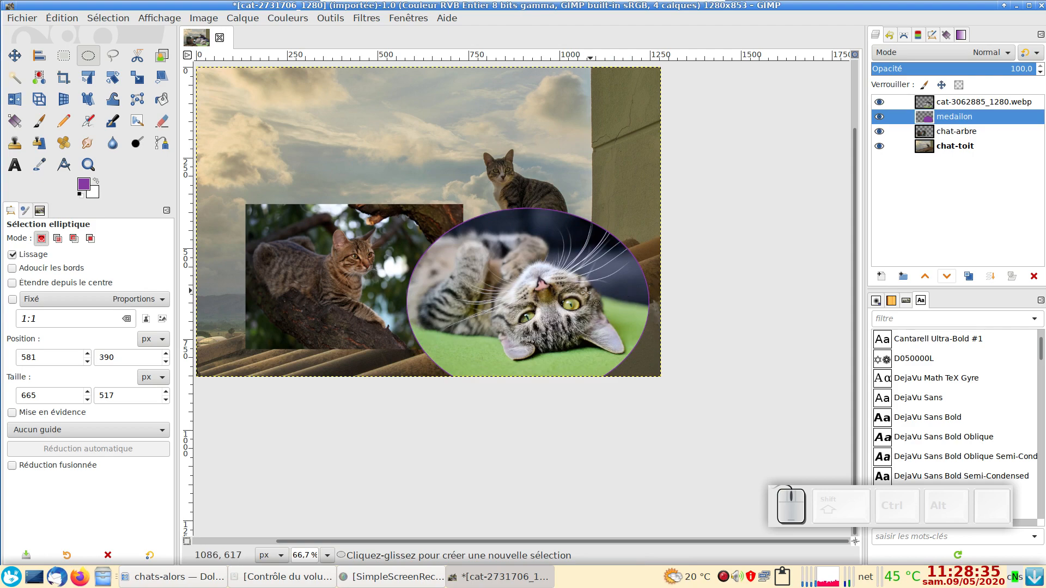
ctrl+scroll(576, 294, up, 2)
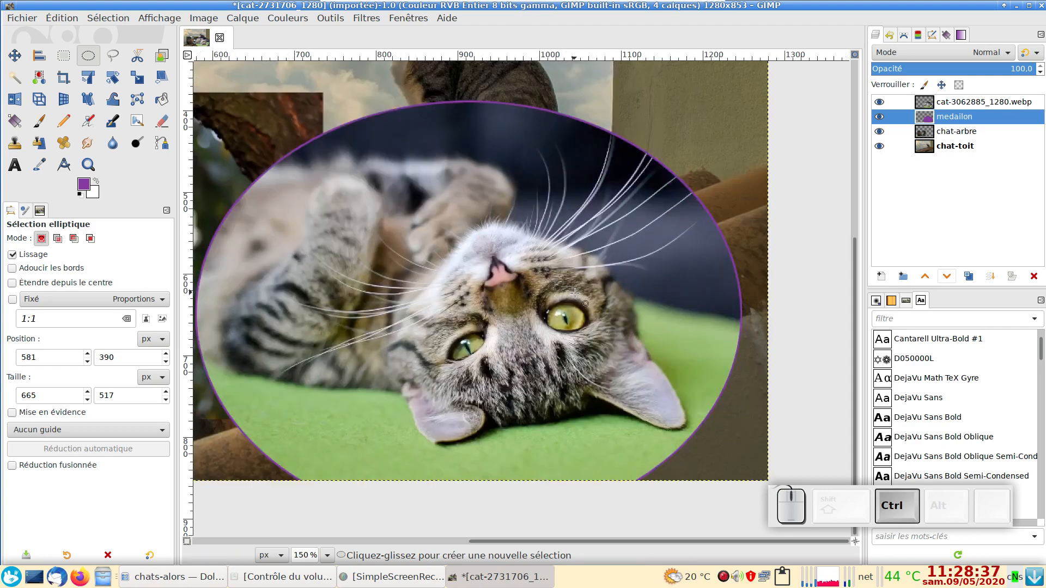
ctrl+scroll(576, 294, down, 2)
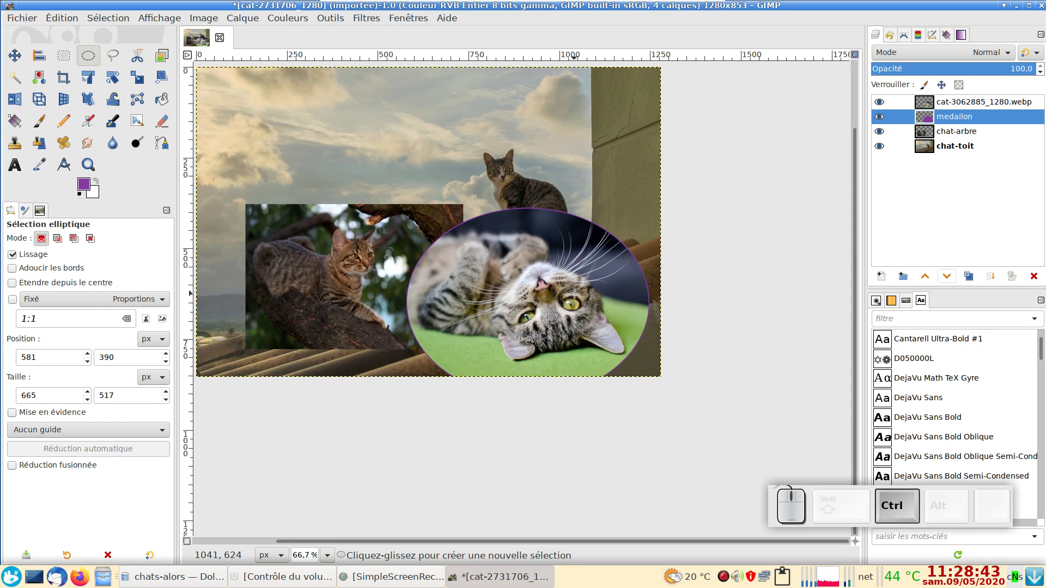
key(ctrl+z)
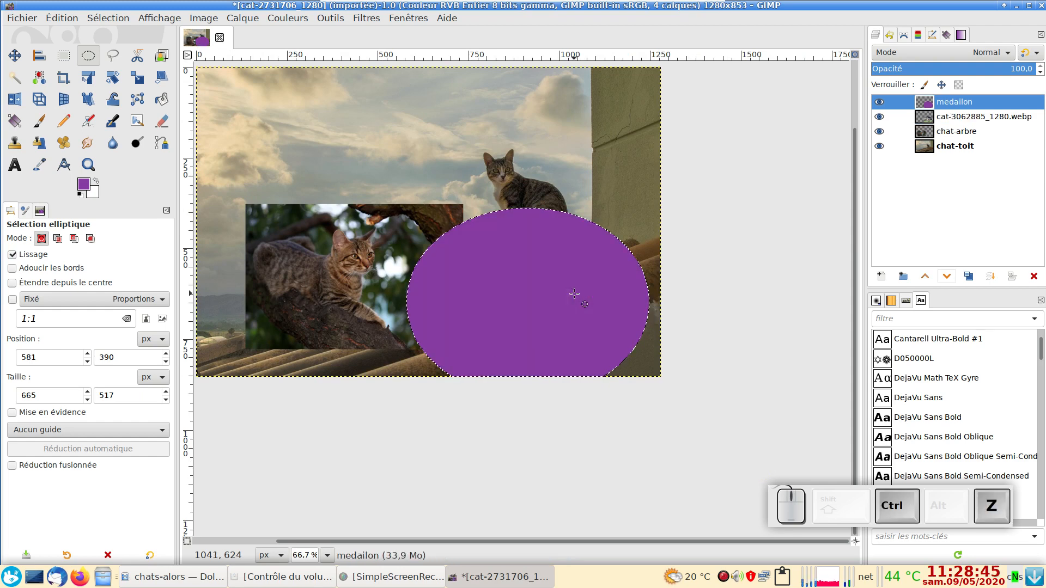
key(ctrl+z)
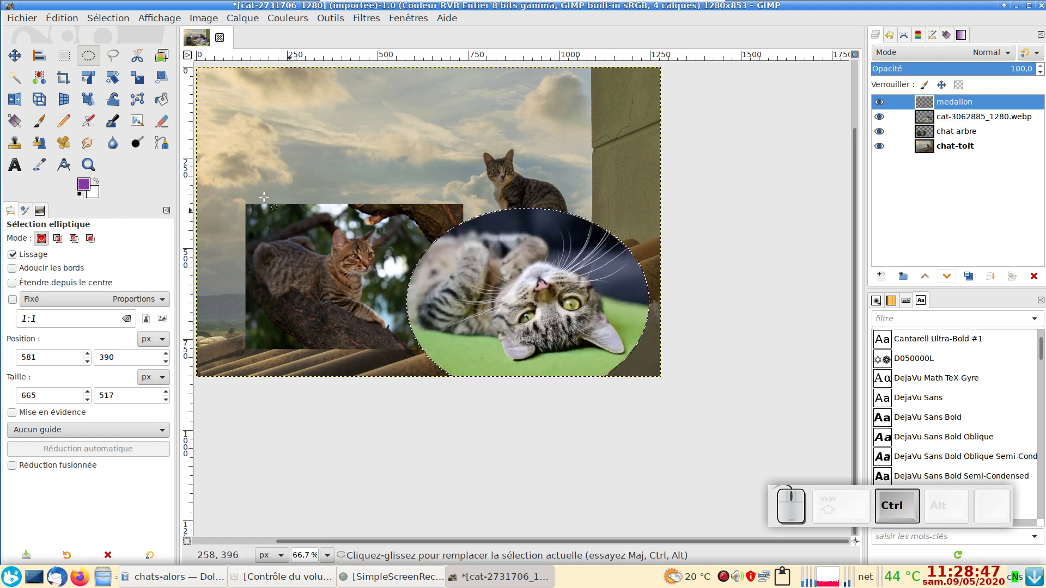
Step: Grow the oval selection by another 2 px
click(108, 18)
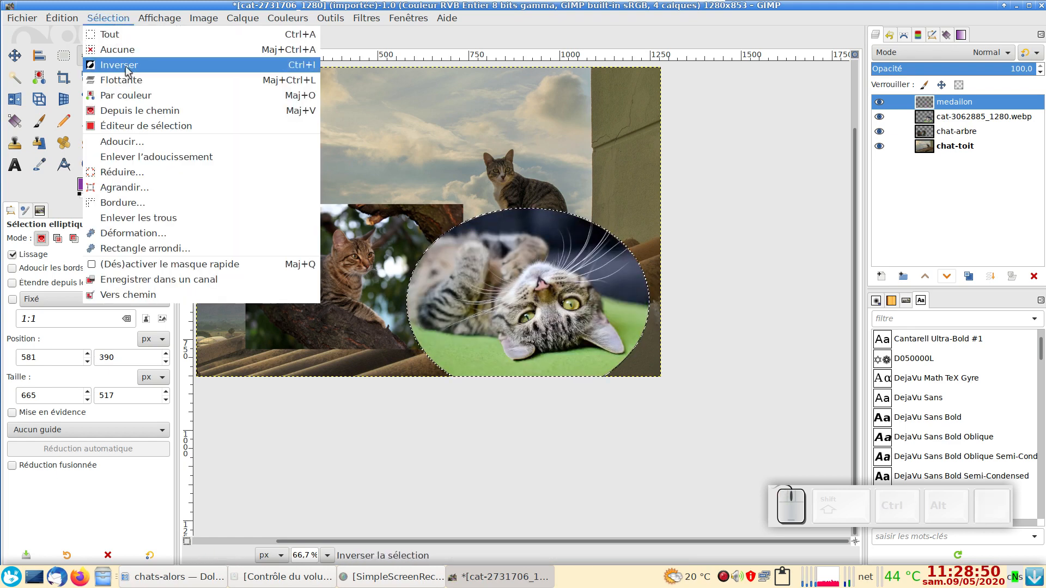
click(150, 187)
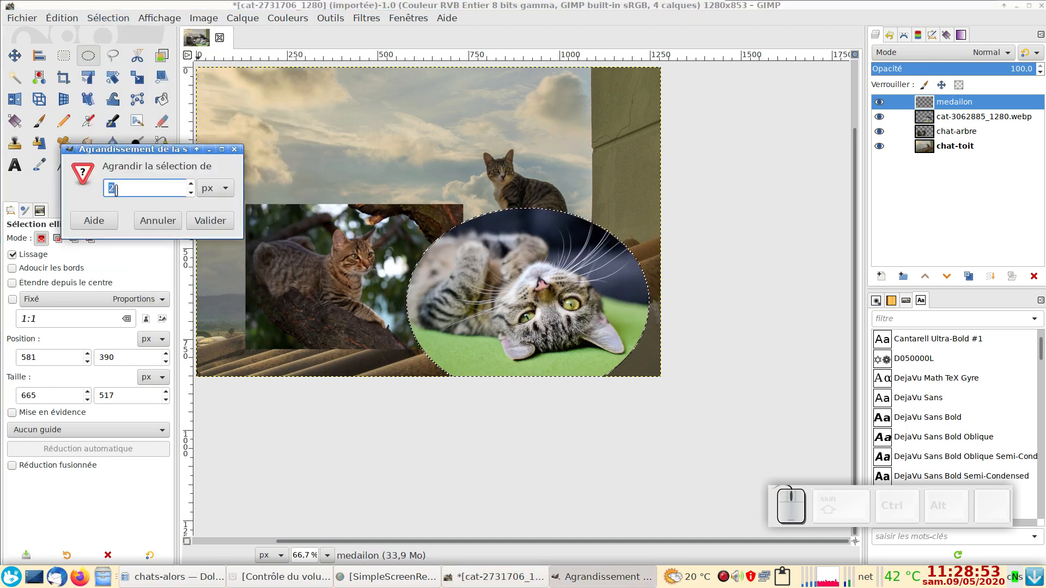
click(207, 219)
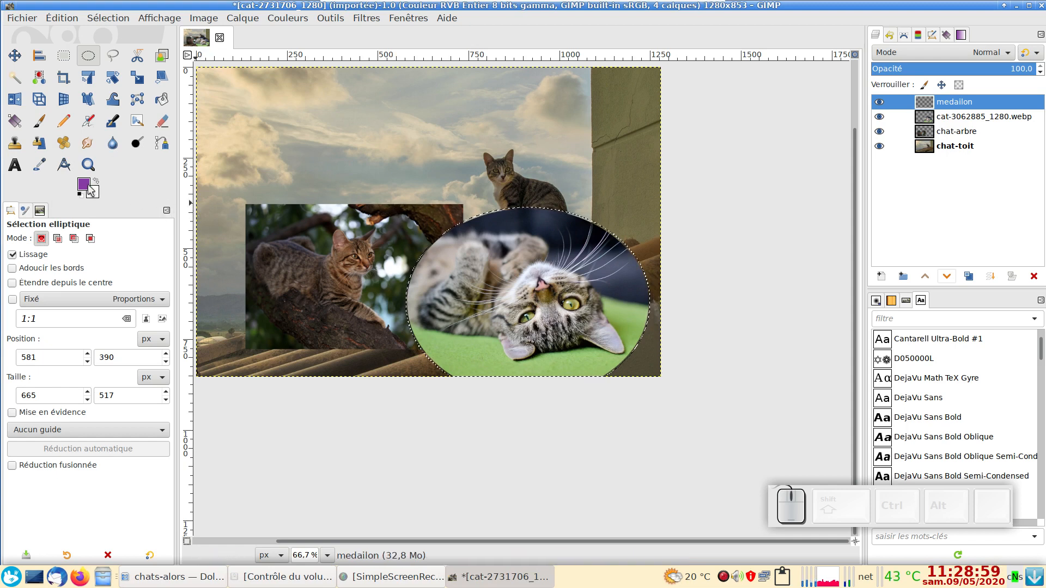
Step: Fill the enlarged oval on medailon with the purple foreground colour, lower the layer beneath cat-3062885_1280.webp, and clear the selection
drag(86, 185, 459, 237)
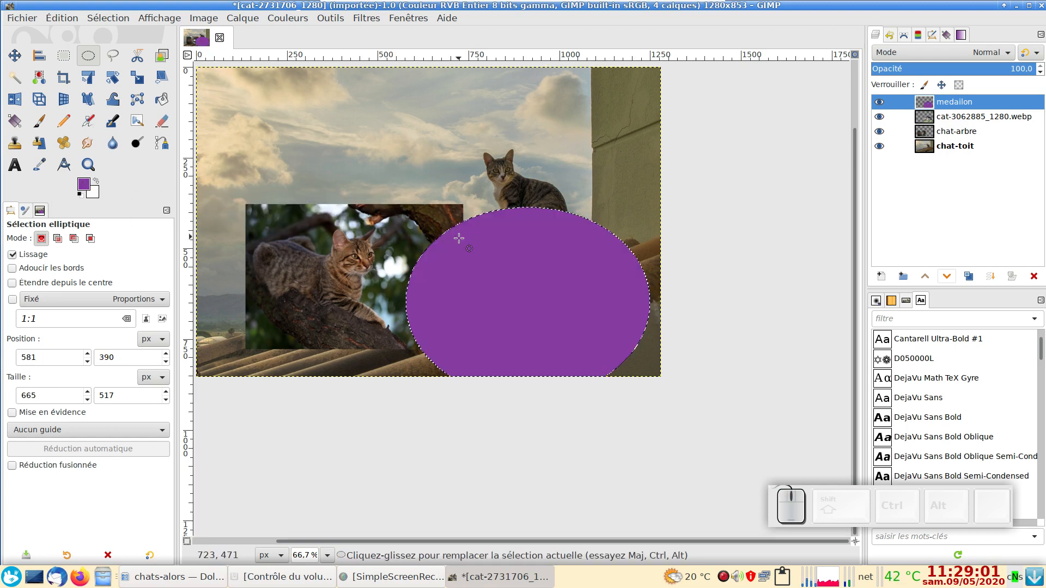
click(946, 277)
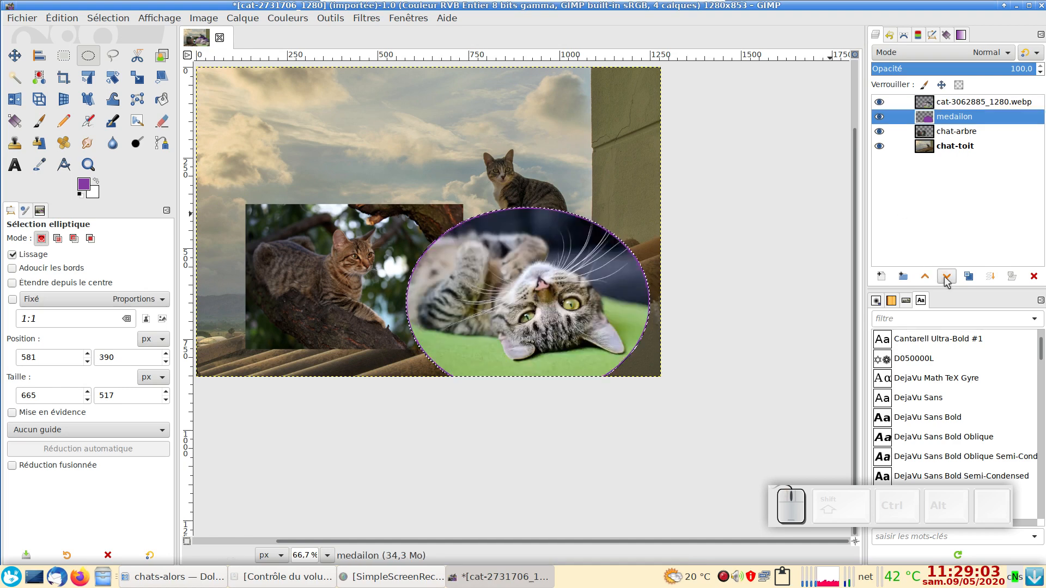
key(ctrl+shift+a)
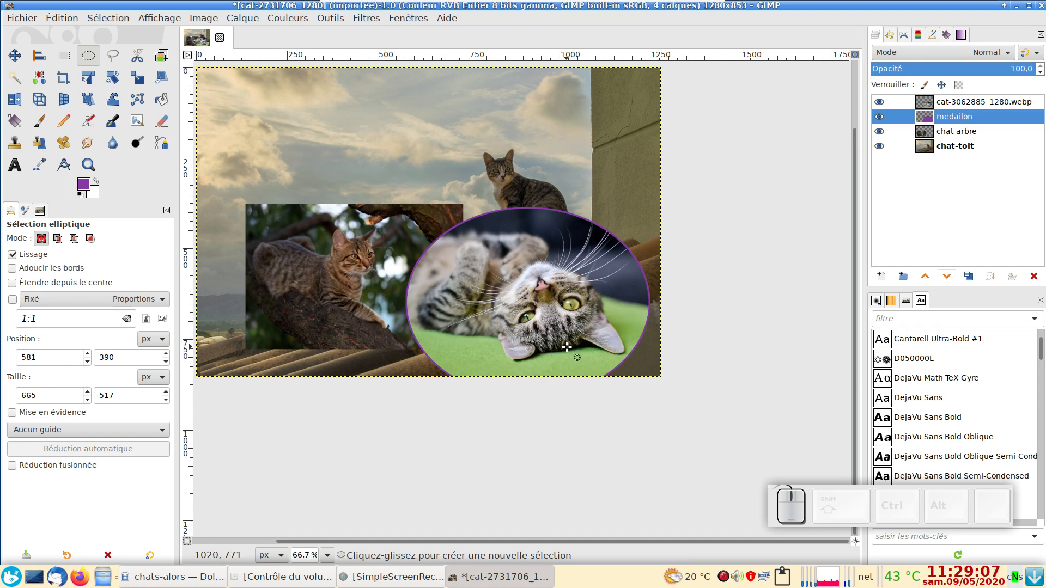
Step: Link the medailon and cat-3062885_1280.webp layers so that they move together
click(897, 116)
click(895, 101)
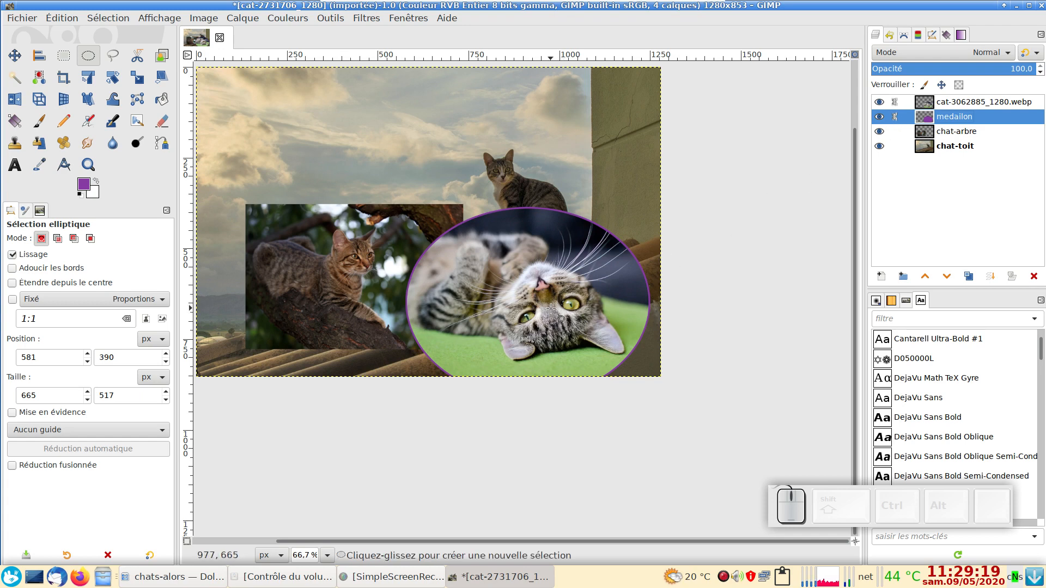
Step: Try moving the linked oval photo and its purple border up and to the left with the Move tool, and undo the move
key(m)
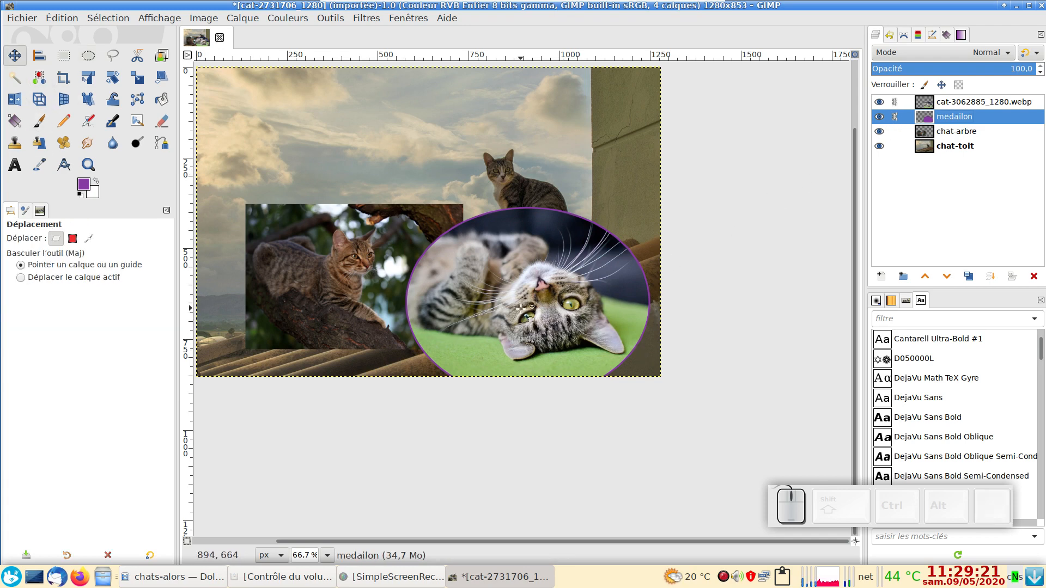
key(shift)
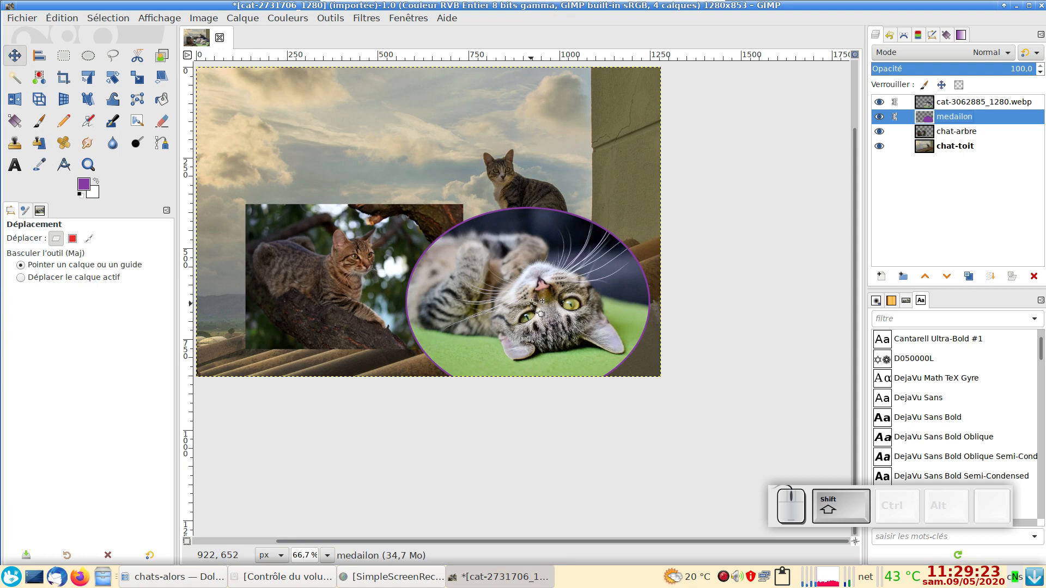
drag(531, 303, 470, 260)
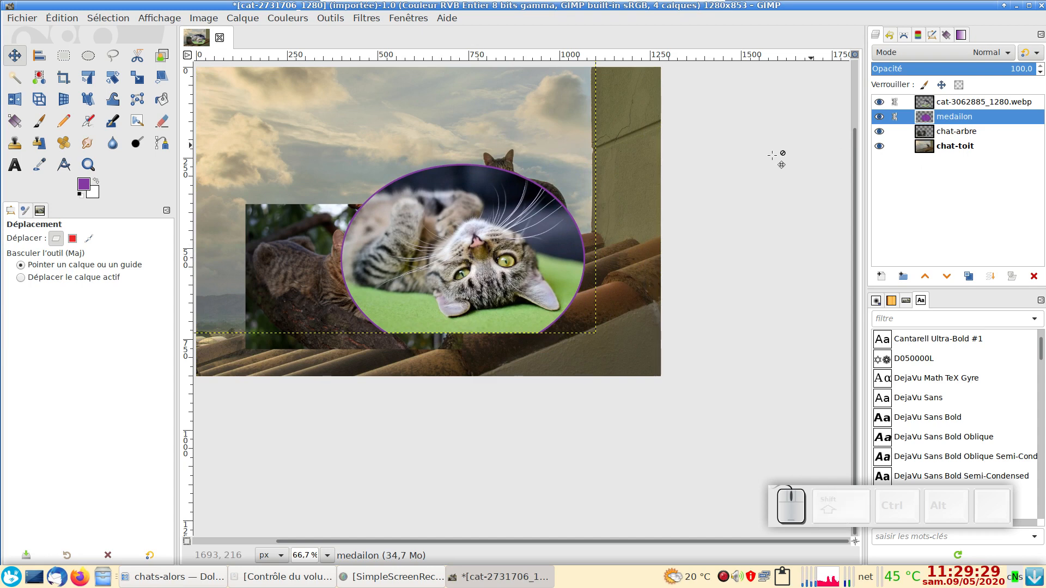
key(ctrl+z)
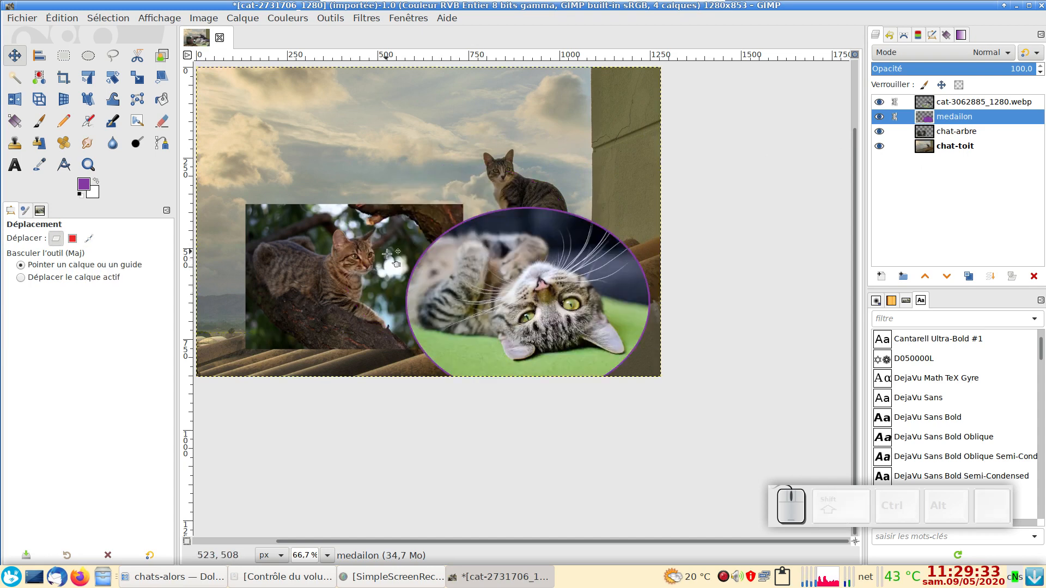
Step: Activate the Text tool and look through its font list, keeping Cantarell Ultra-Bold
drag(706, 239, 760, 299)
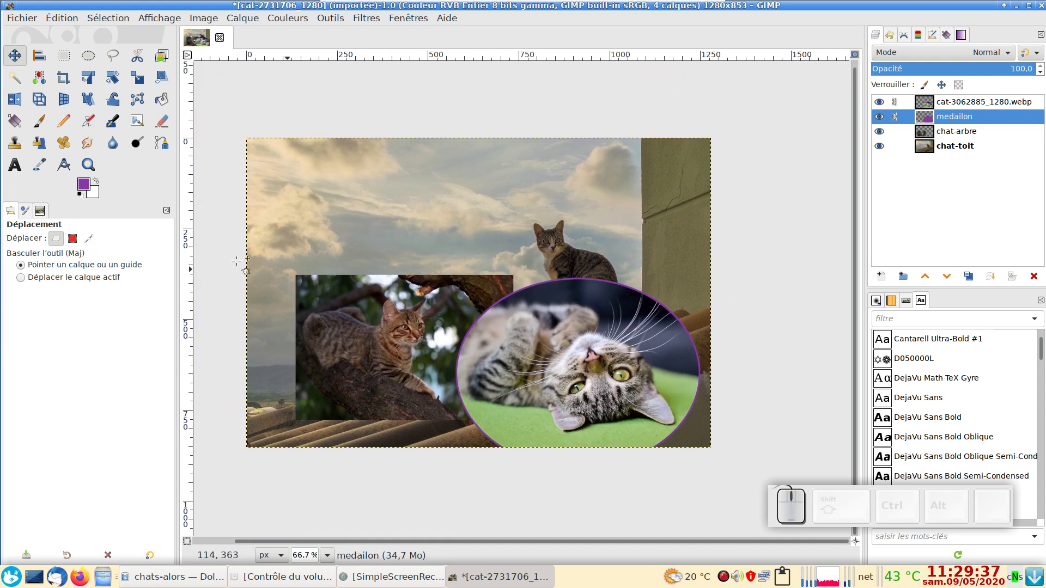
key(t)
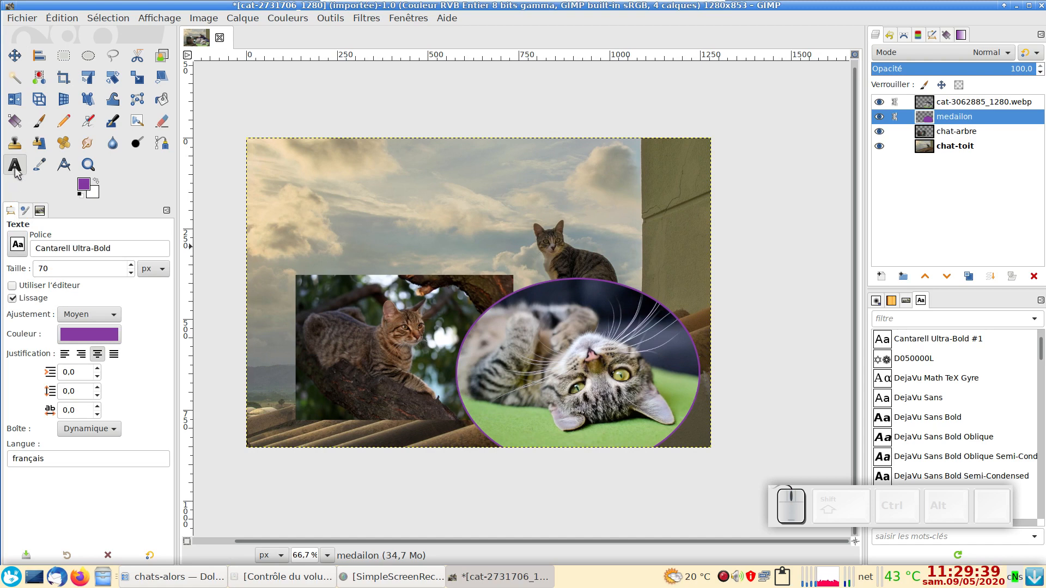
click(18, 248)
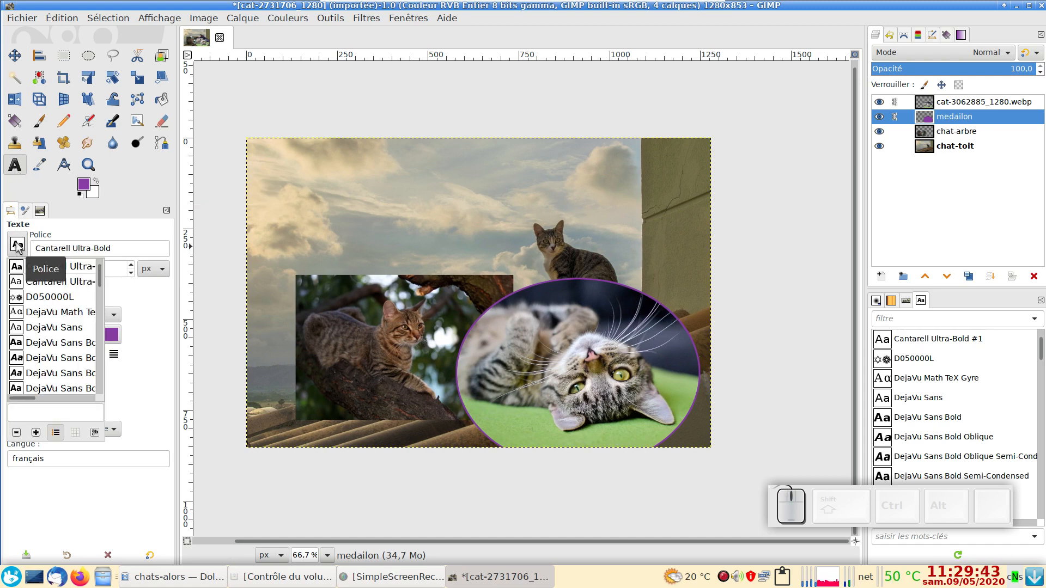
key(Escape)
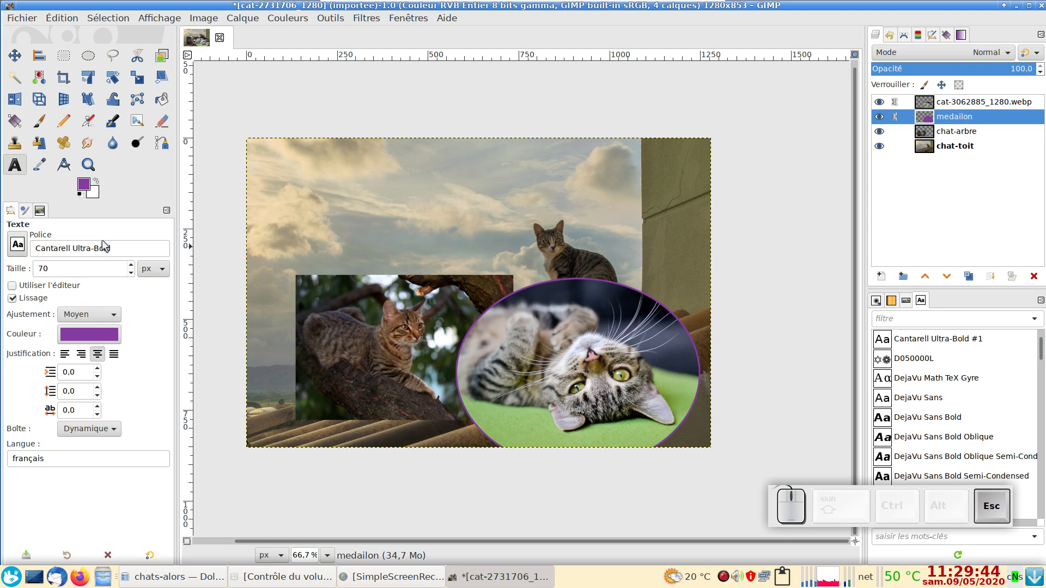
click(97, 340)
click(67, 242)
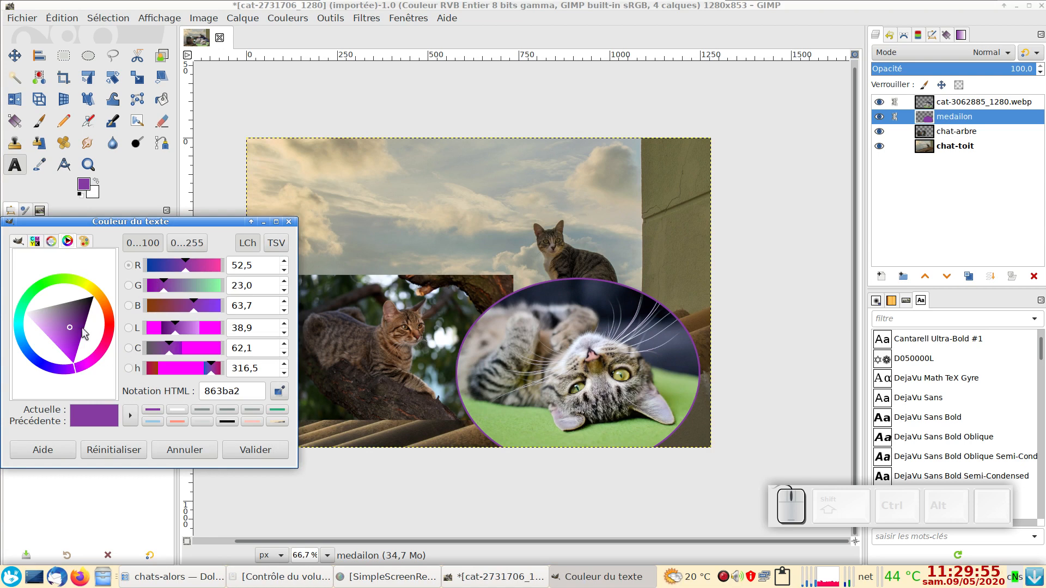
click(49, 241)
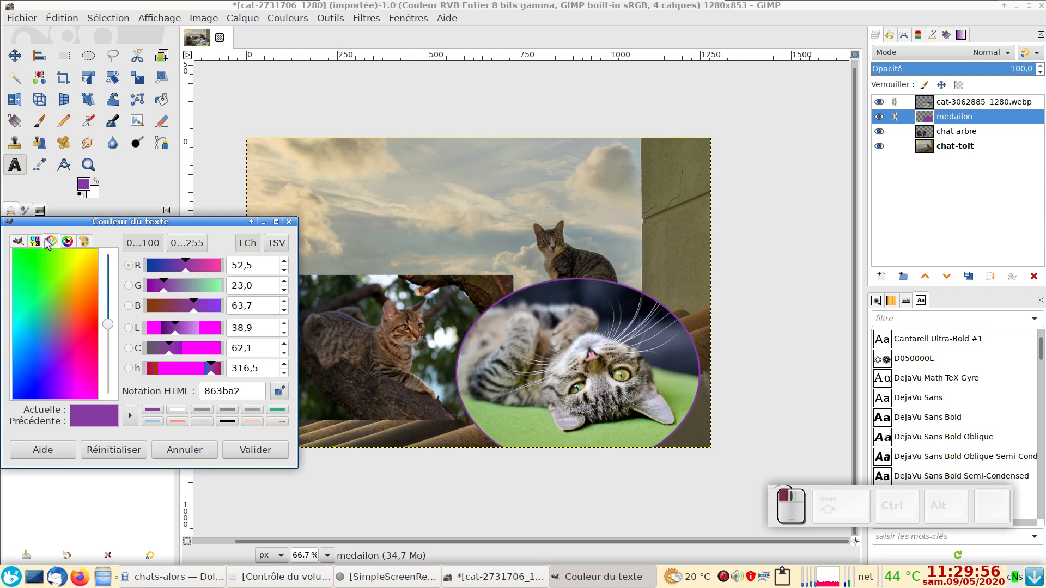
click(82, 242)
click(207, 450)
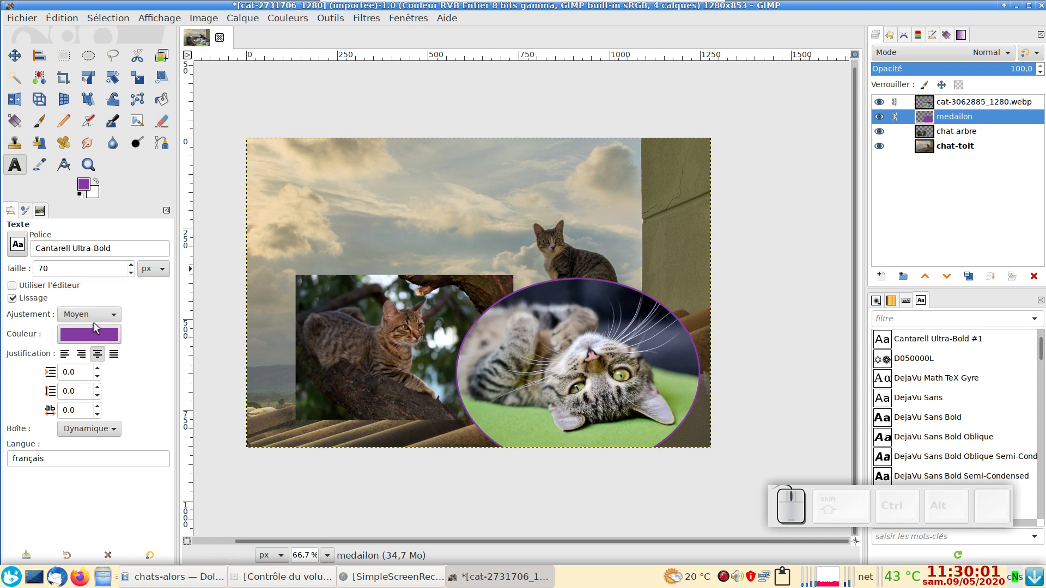
Step: Add the purple title "Quand je serai grand..." in Cantarell Ultra-Bold, 70 px, on the sky above the tree cat photo
click(277, 194)
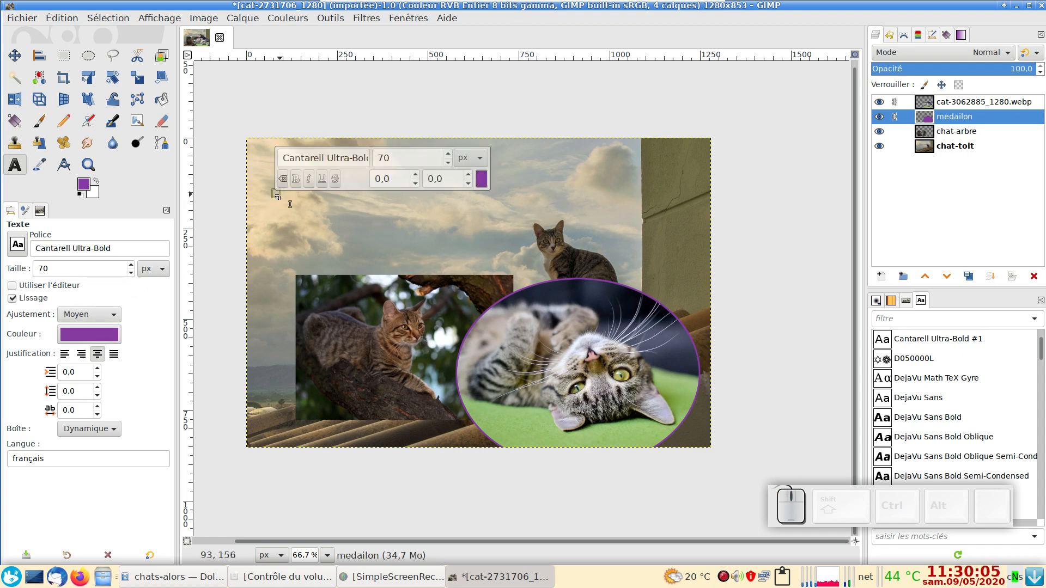
text(Qu)
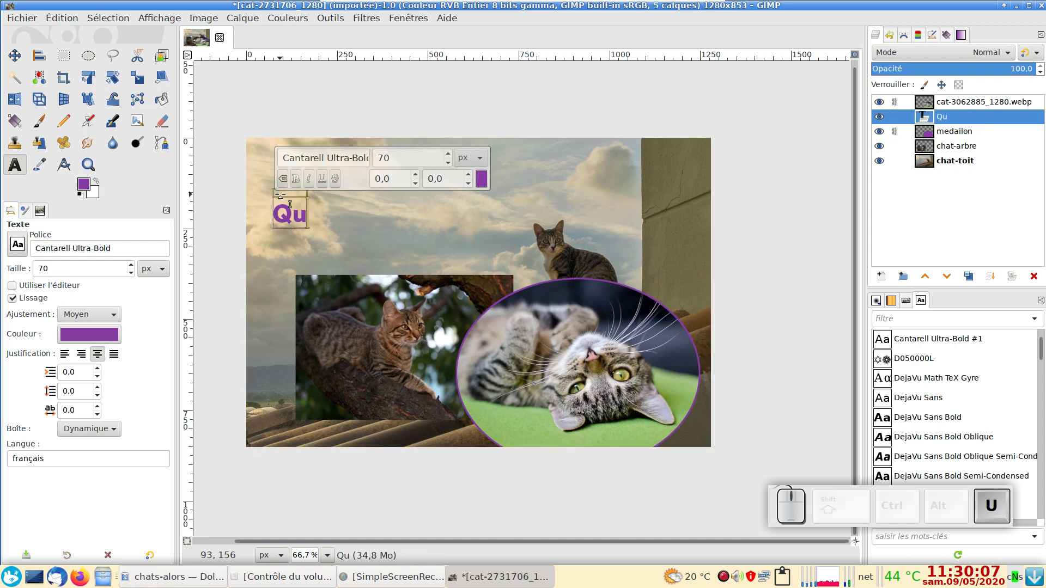
text(and je se)
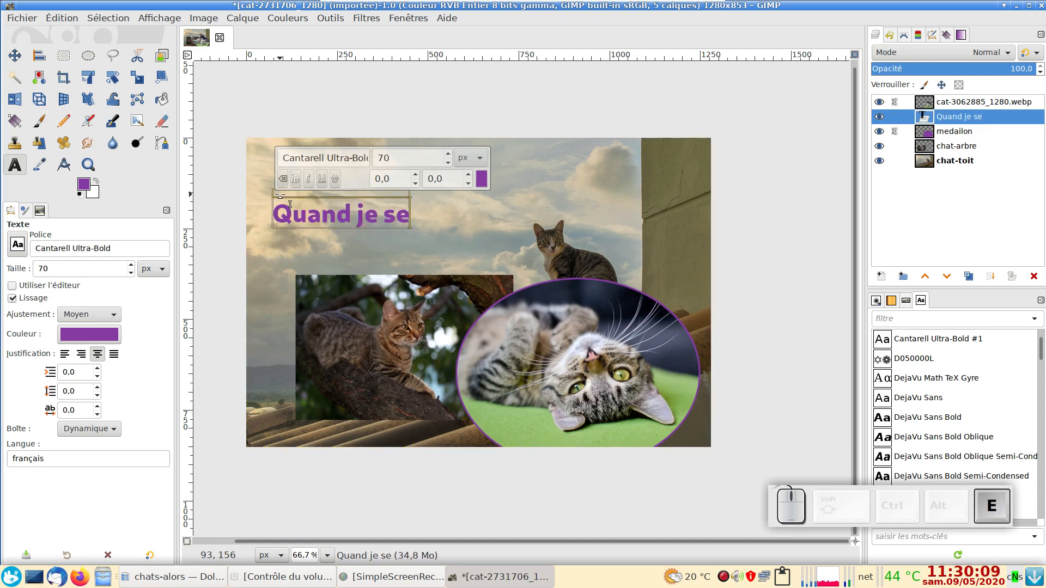
text(rai gra)
text(nd)
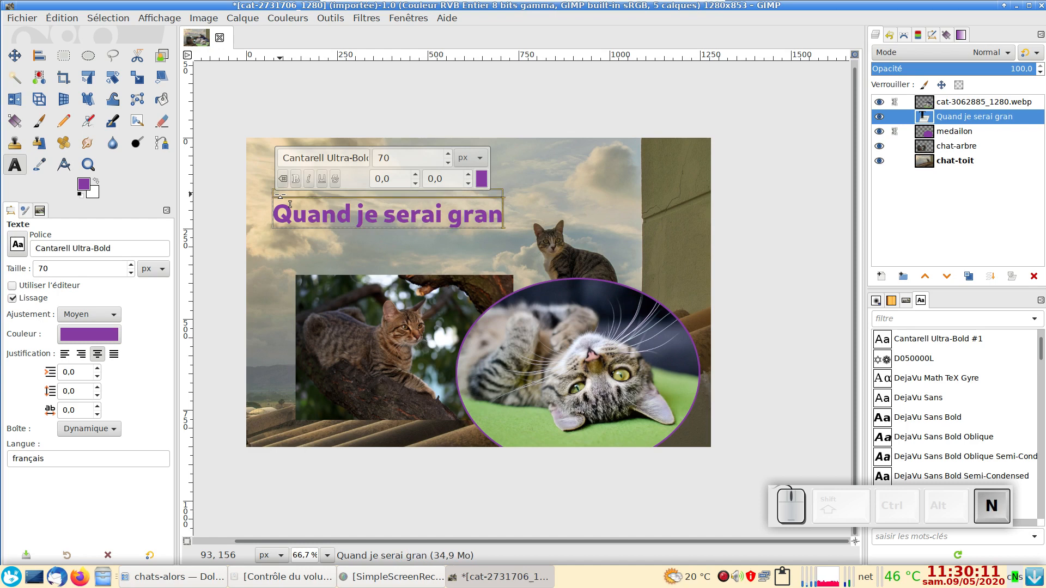
text(...)
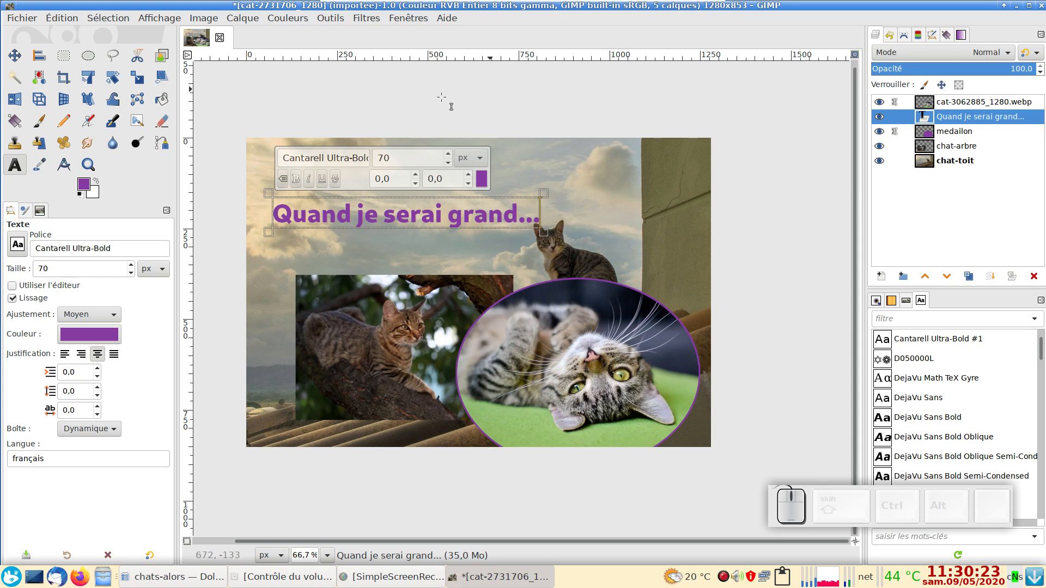
click(538, 96)
mouse_move(573, 176)
mouse_down()
mouse_move(686, 211)
mouse_move(633, 141)
mouse_move(563, 184)
mouse_up()
drag(683, 161, 586, 197)
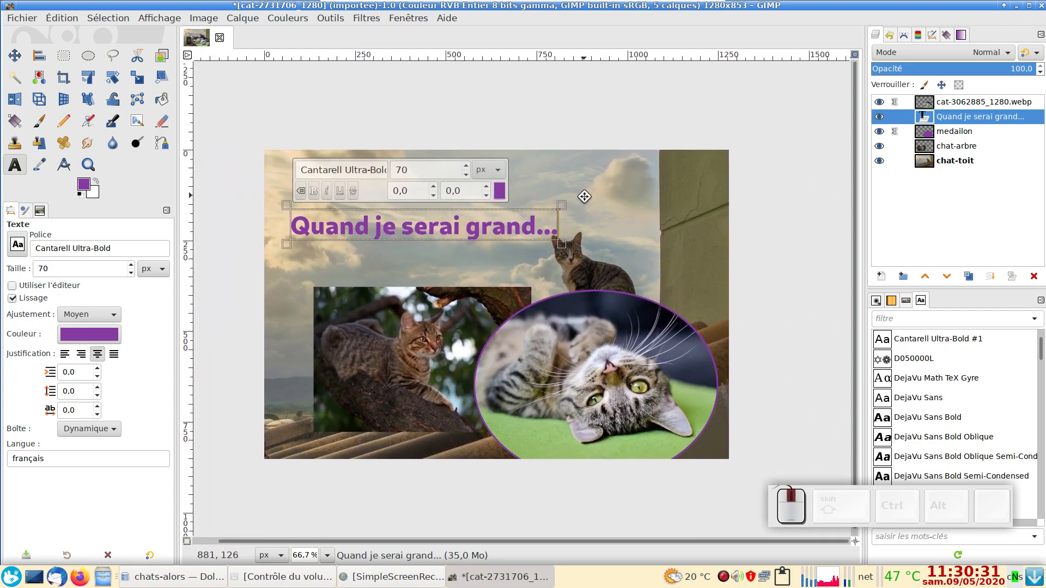
key(Escape)
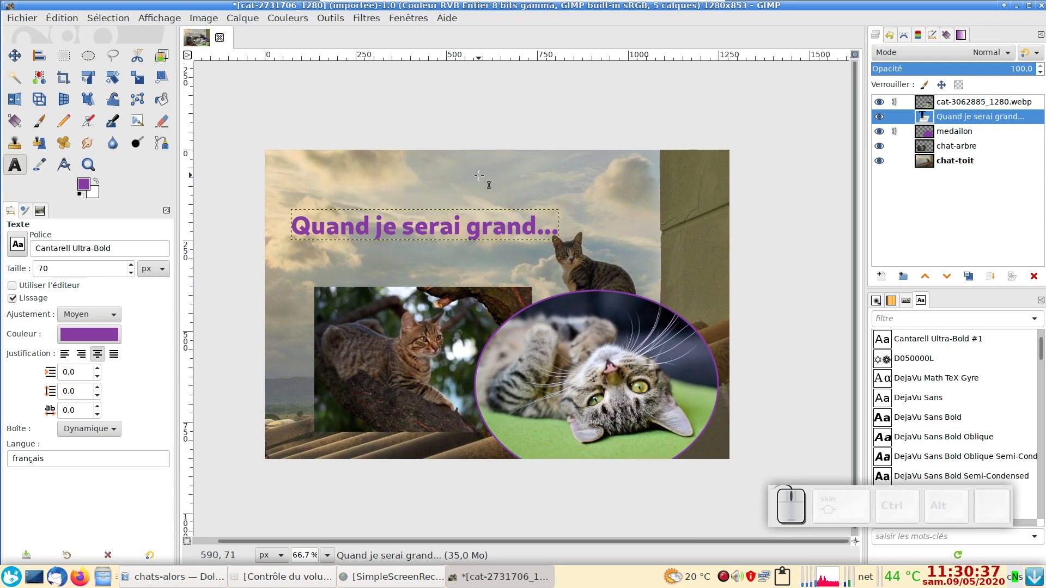
Step: Move the title text layer down and slightly left, just above the tree cat photo
key(m)
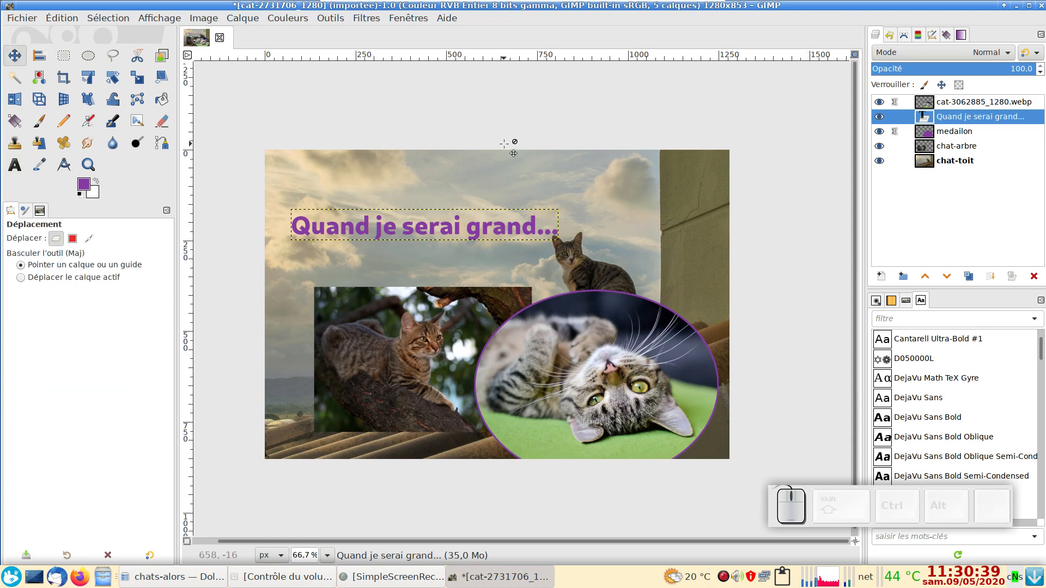
key(shift)
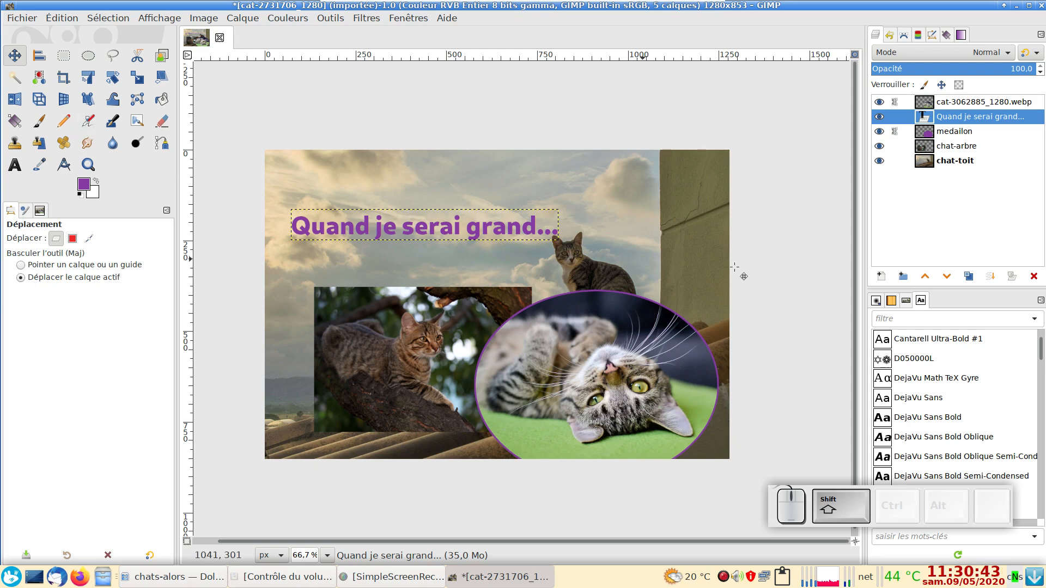
drag(469, 214, 454, 242)
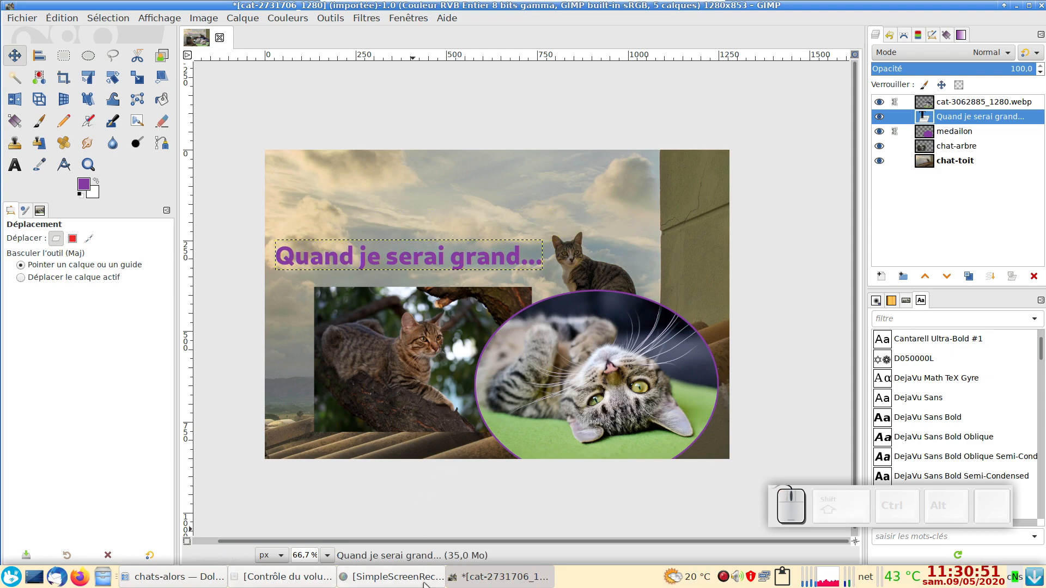
Step: View the finished example chat-alors02.jpg from the chats-alors folder in the image viewer, close it, and return to GIMP
click(171, 577)
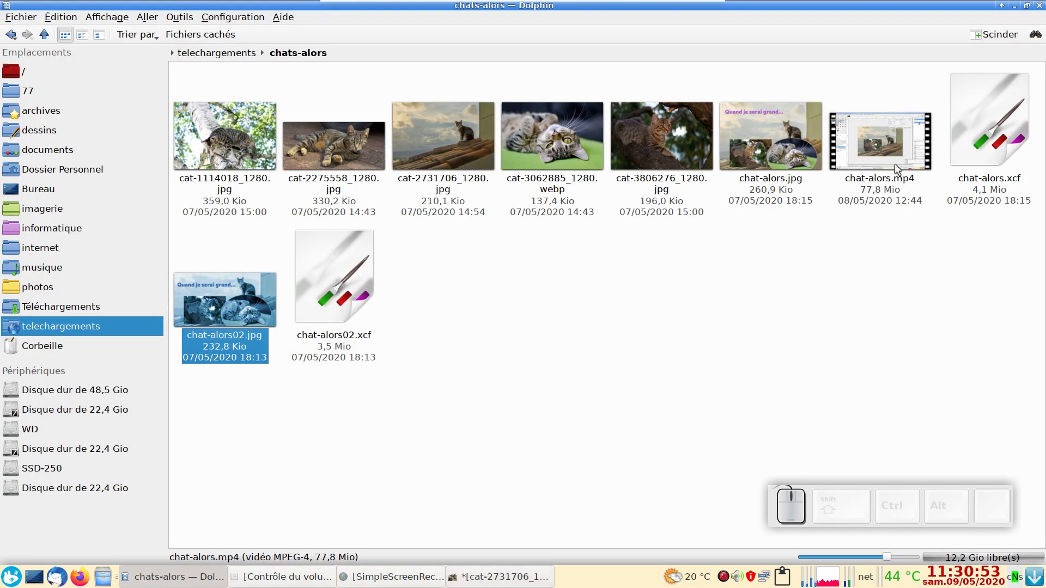
click(223, 303)
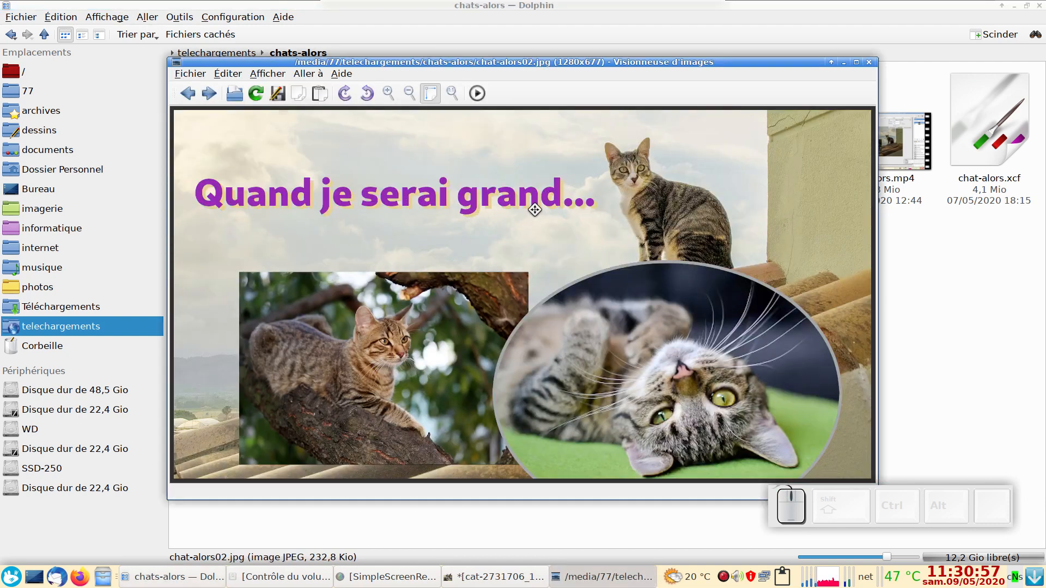
click(869, 63)
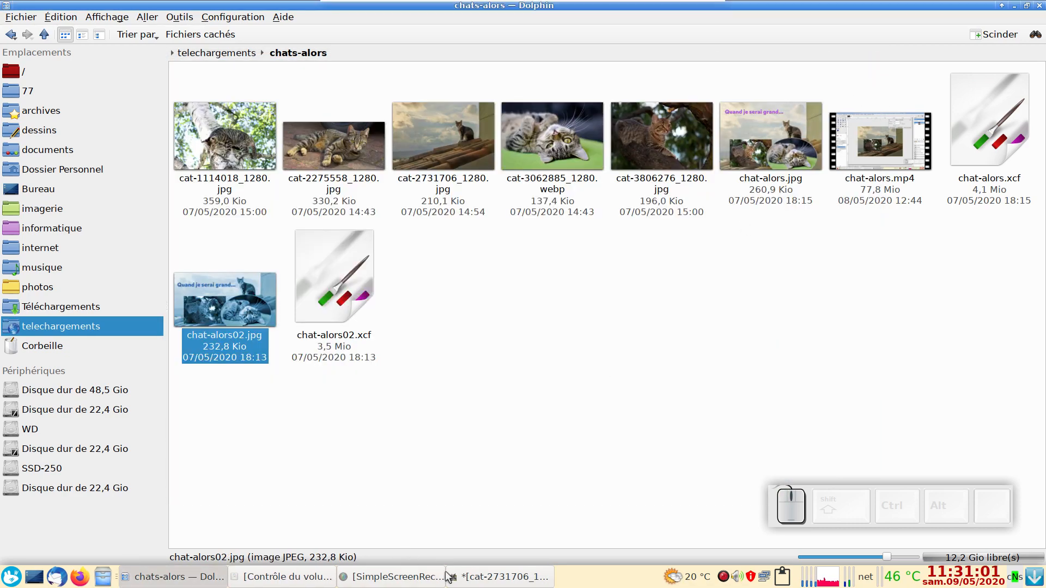
click(531, 584)
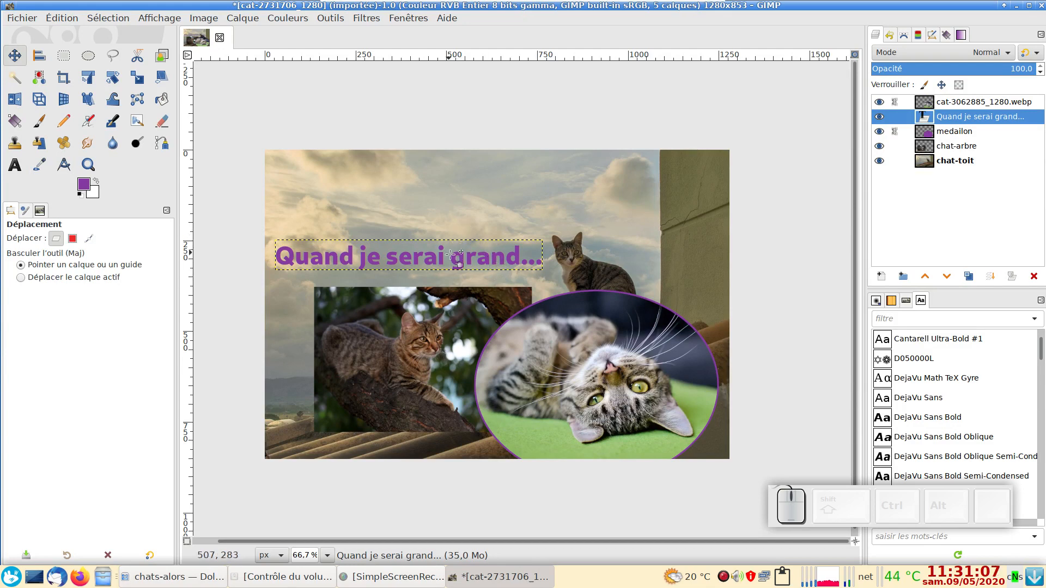
Step: Move the title text slightly up and duplicate its layer
key(m)
drag(428, 264, 427, 249)
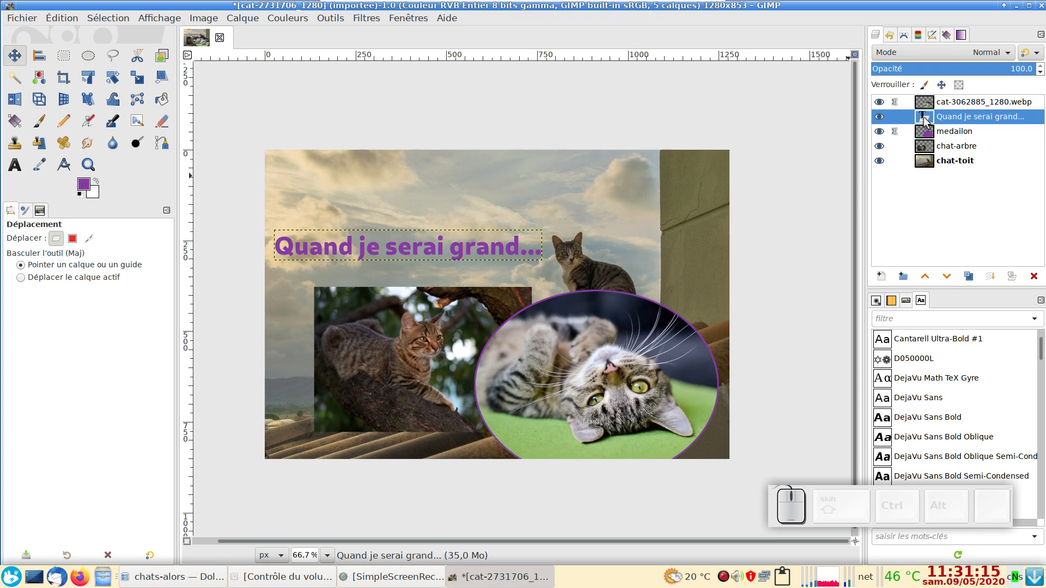
click(967, 277)
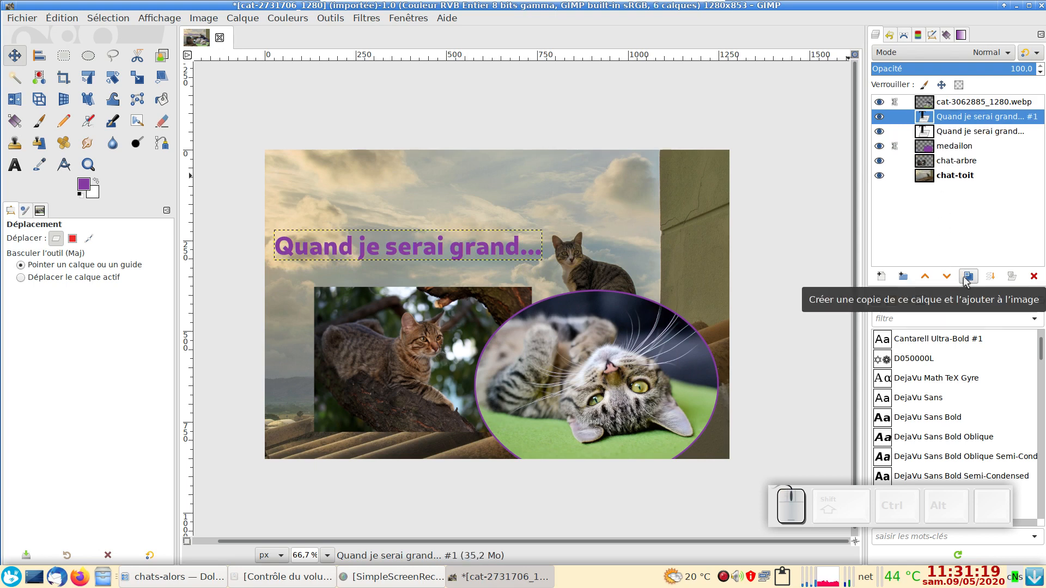
Step: Set the text colour of the lower title layer to salmon ff9482 and finish the text editing
double_click(925, 132)
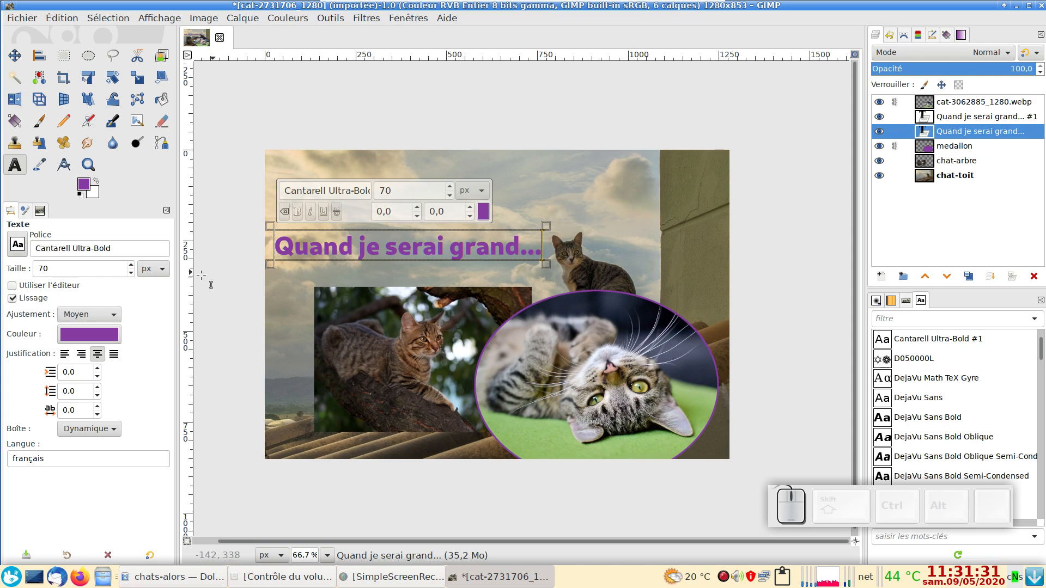
click(103, 334)
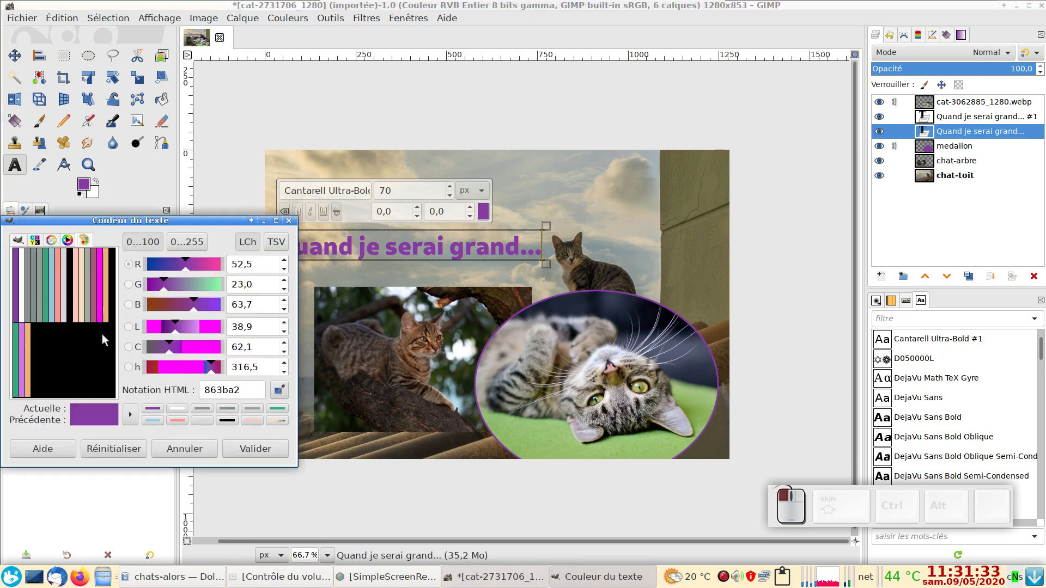
click(177, 420)
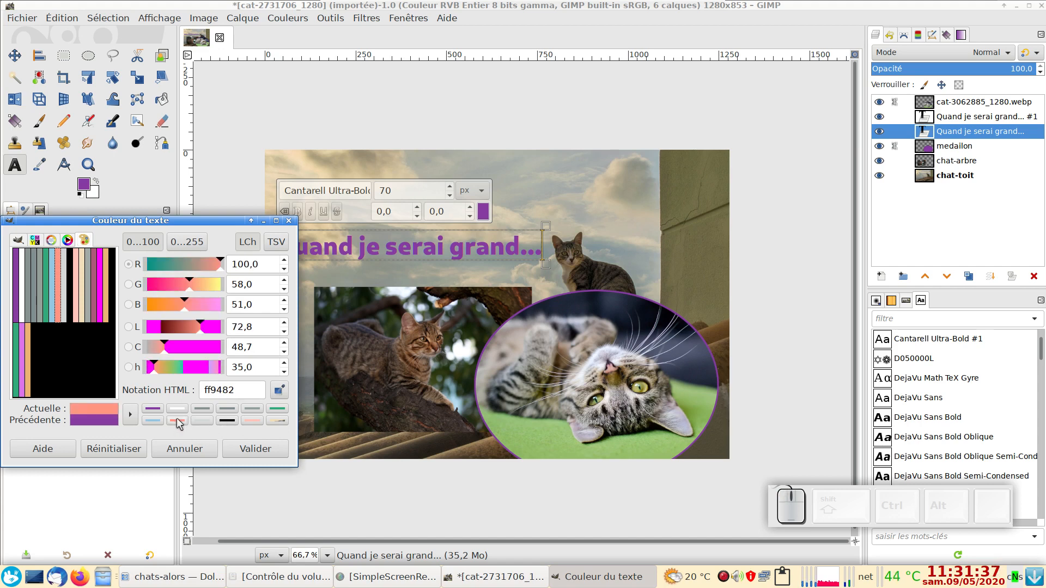
click(256, 454)
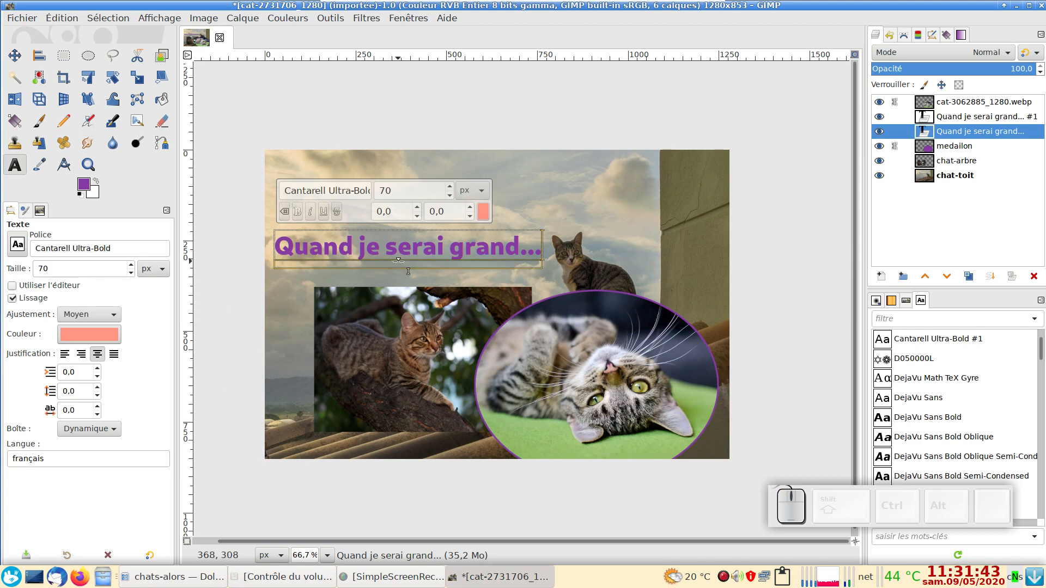
middle_click(548, 109)
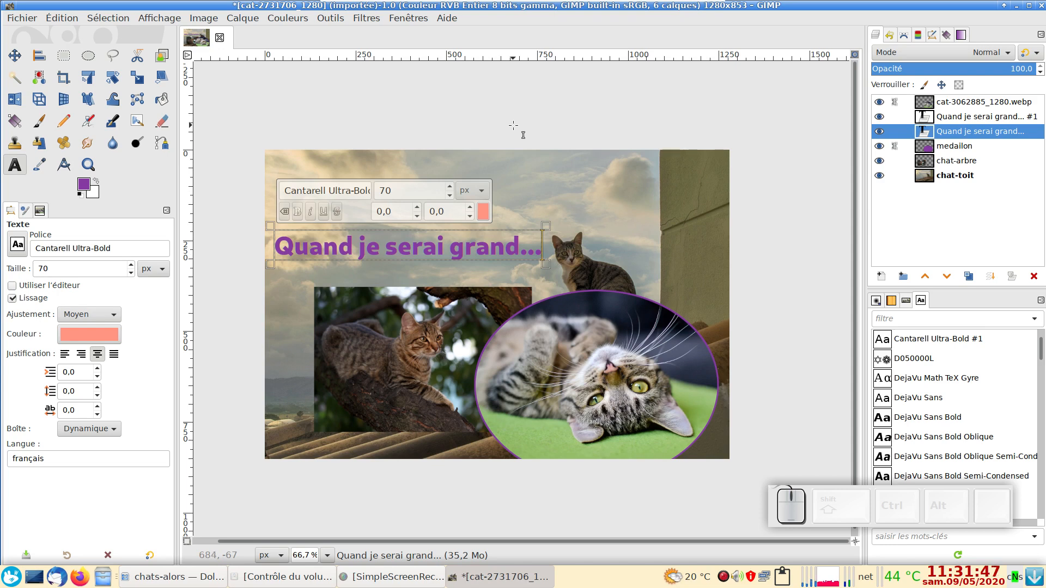
key(Escape)
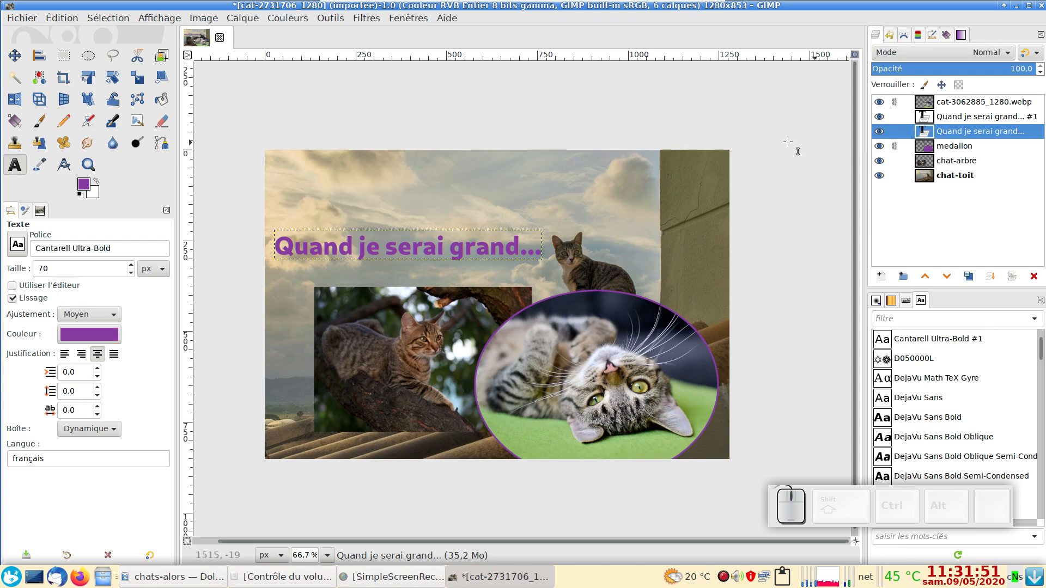
Step: Move the active salmon title layer slightly down behind the purple copy to form a shadow beneath the letters
click(16, 55)
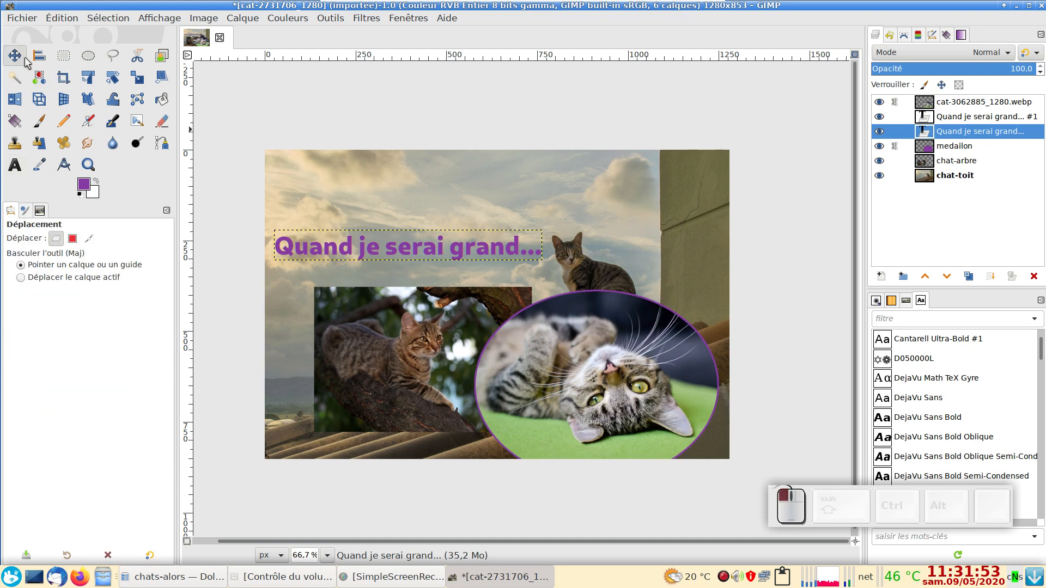
key(shift)
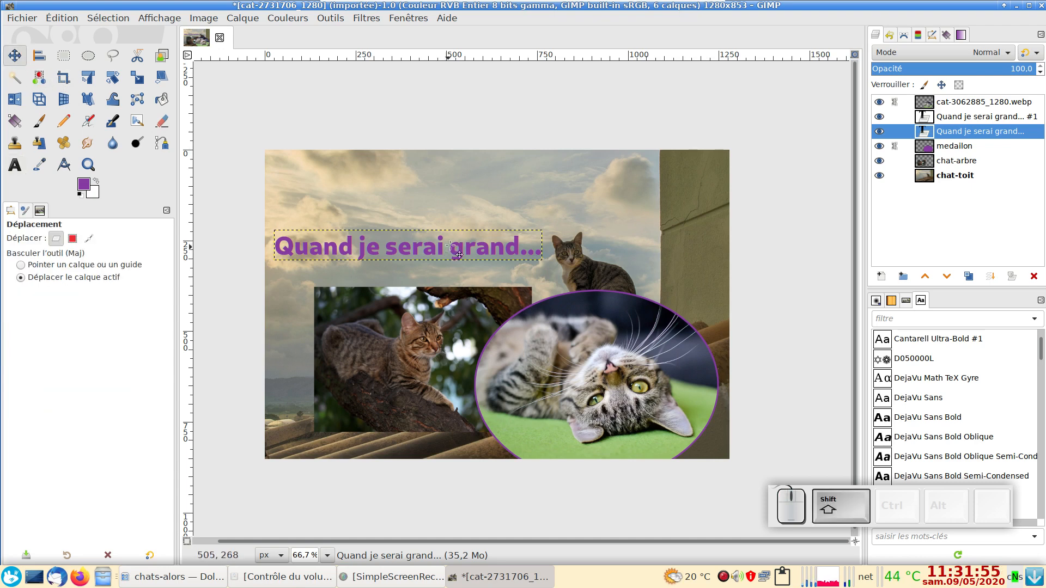
drag(442, 209, 442, 210)
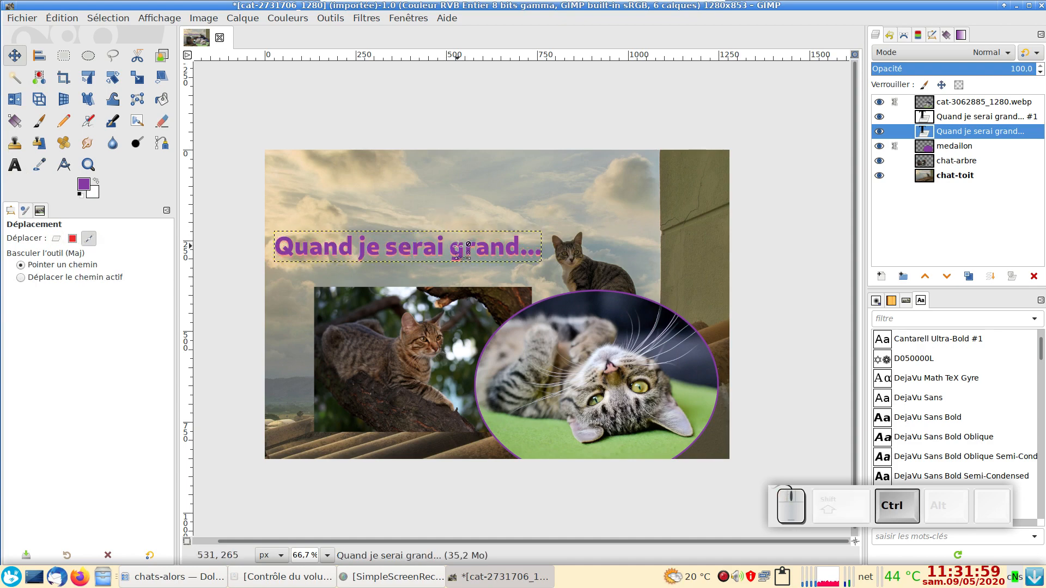
scroll(461, 248, up, 4)
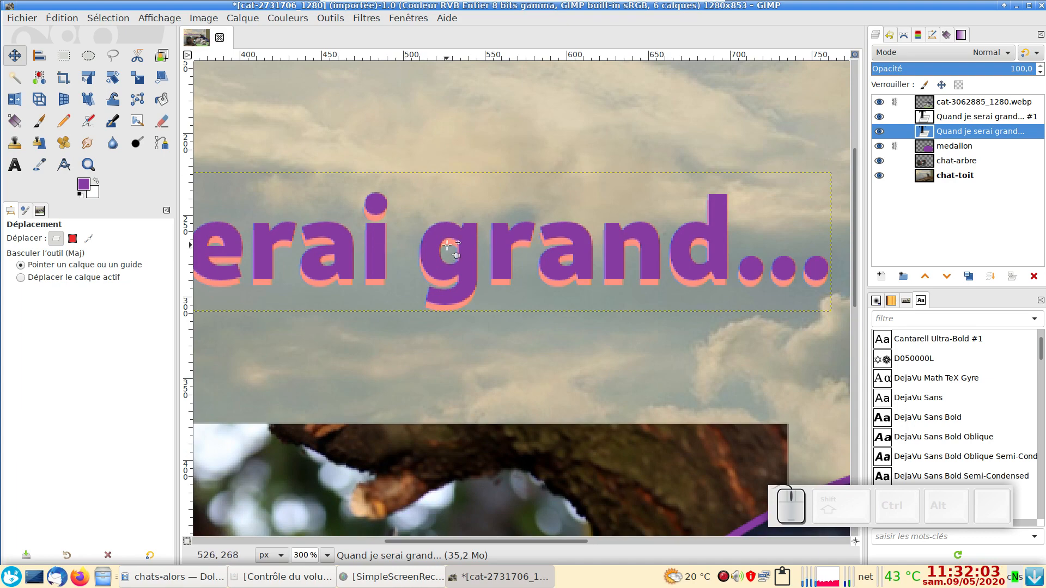
drag(438, 148, 516, 162)
key(space)
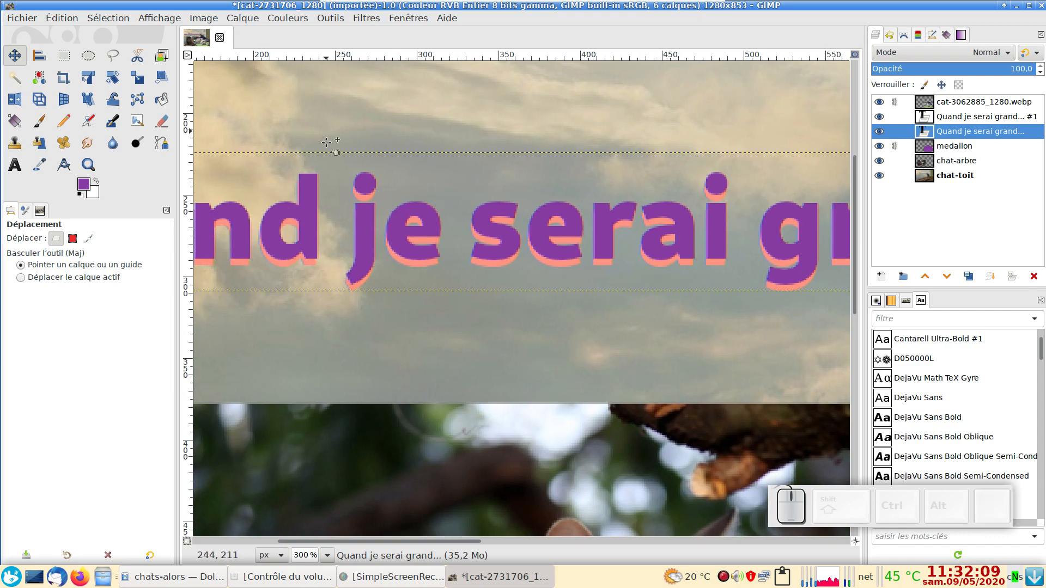
key(space)
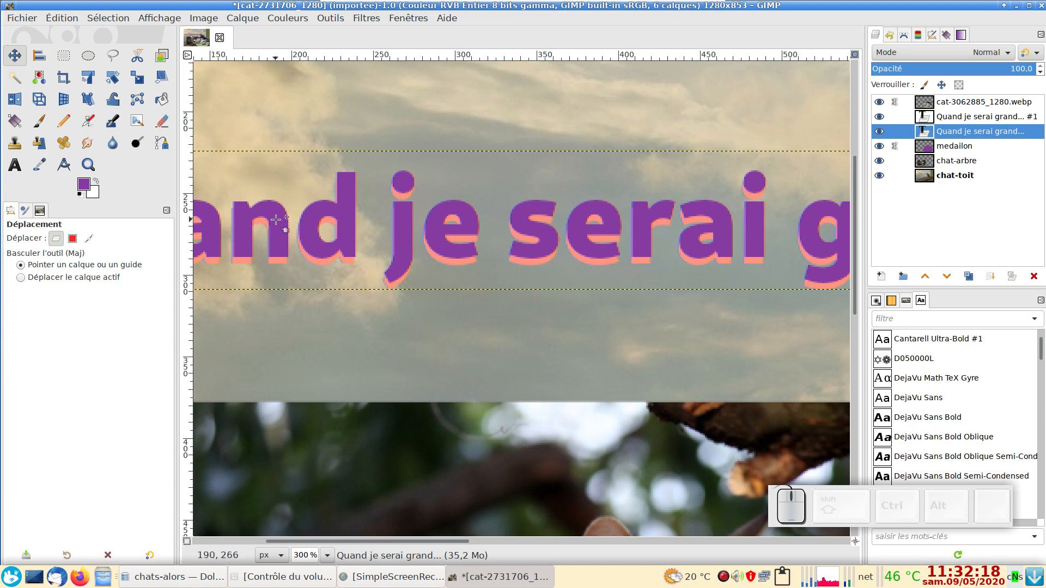
Step: Nudge the salmon title layer until its shadow sits slightly to the right of and below the purple letters
key(Right)
key(Right)
key(Right)
key(Right)
key(Down)
key(Down)
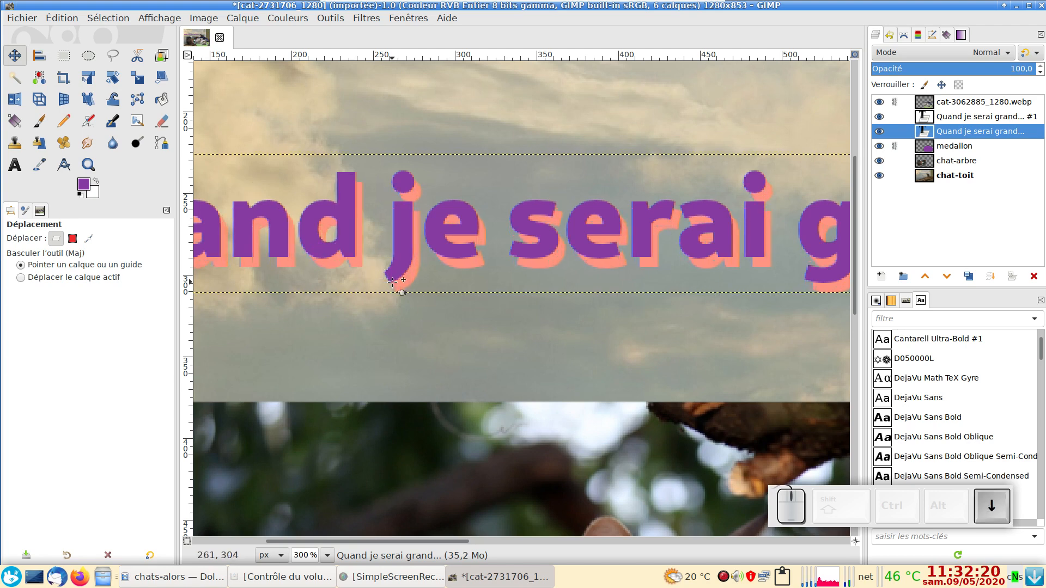
key(shift)
key(Up)
key(Up)
key(Up)
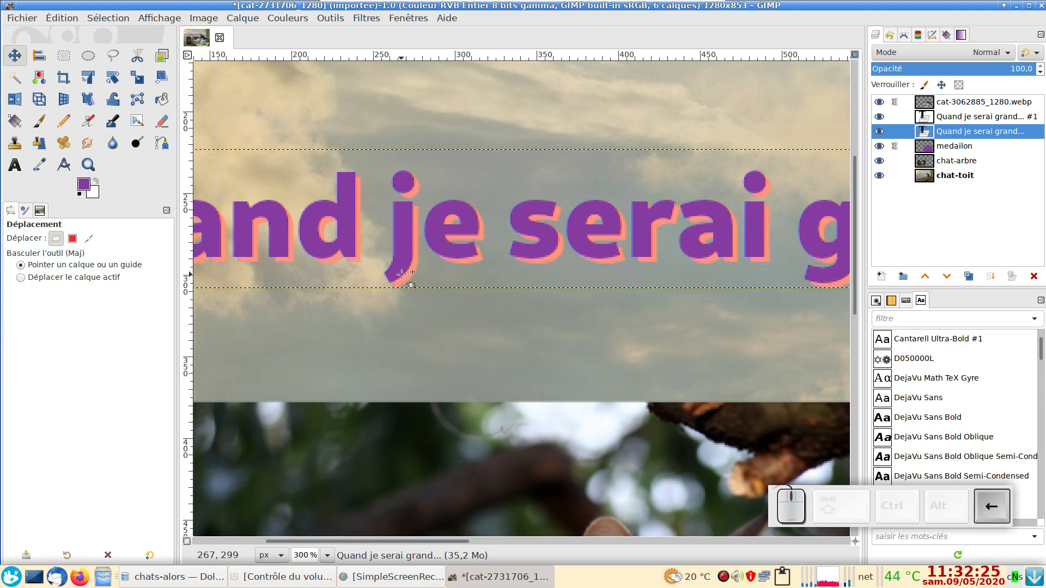
key(Right)
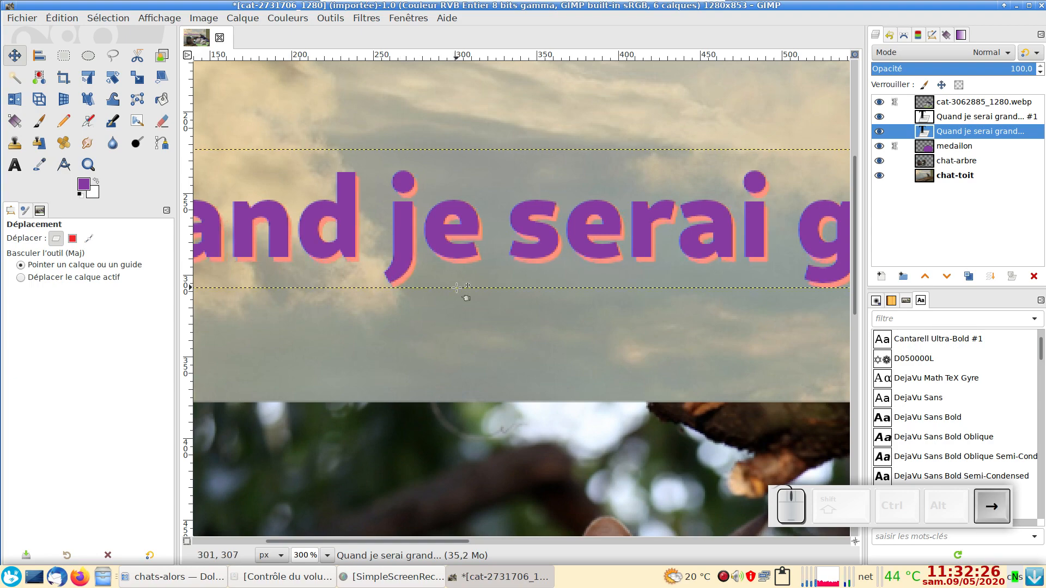
ctrl+scroll(457, 289, down, 2)
ctrl+scroll(456, 289, down, 2)
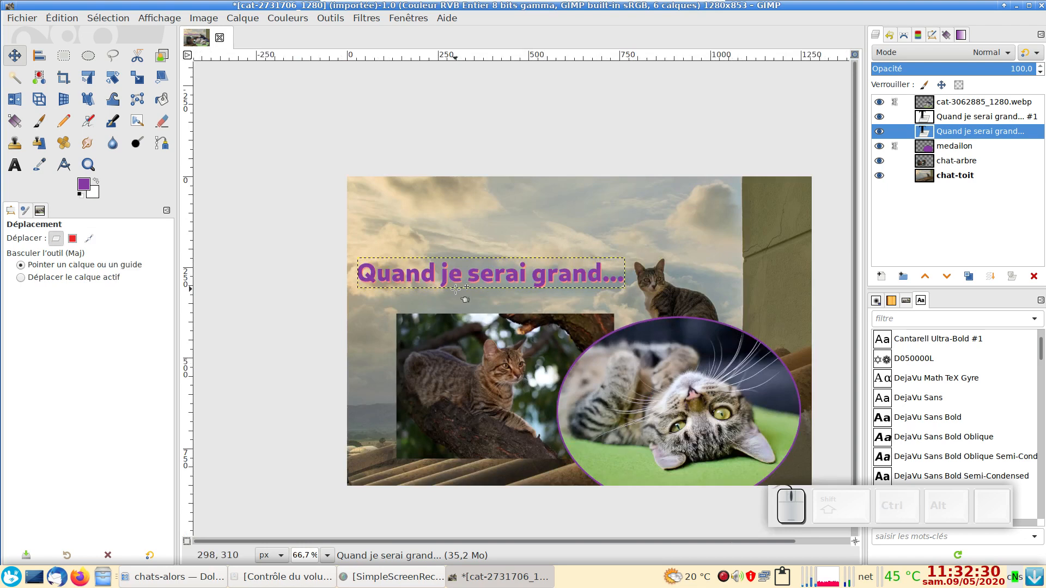
key(Down)
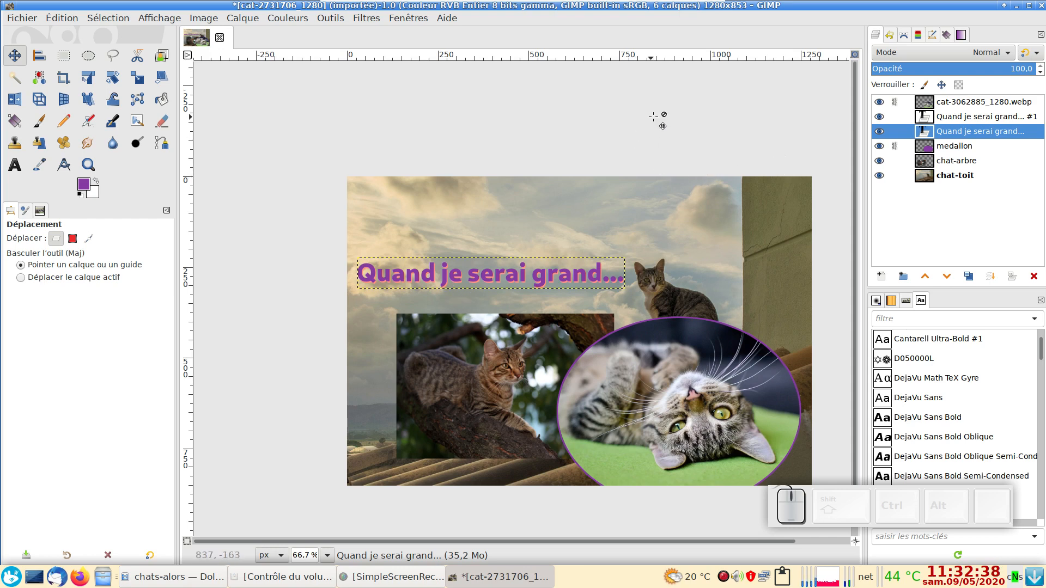
Step: Brighten the chat-toit layer with Curves by raising the value curve's midpoint to input 116, output 180
click(921, 180)
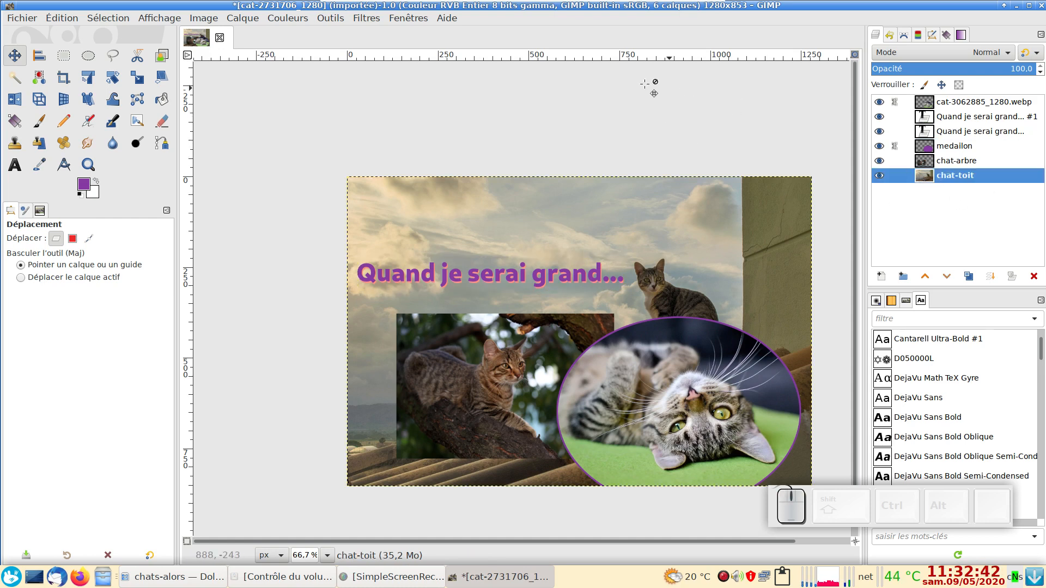
click(285, 18)
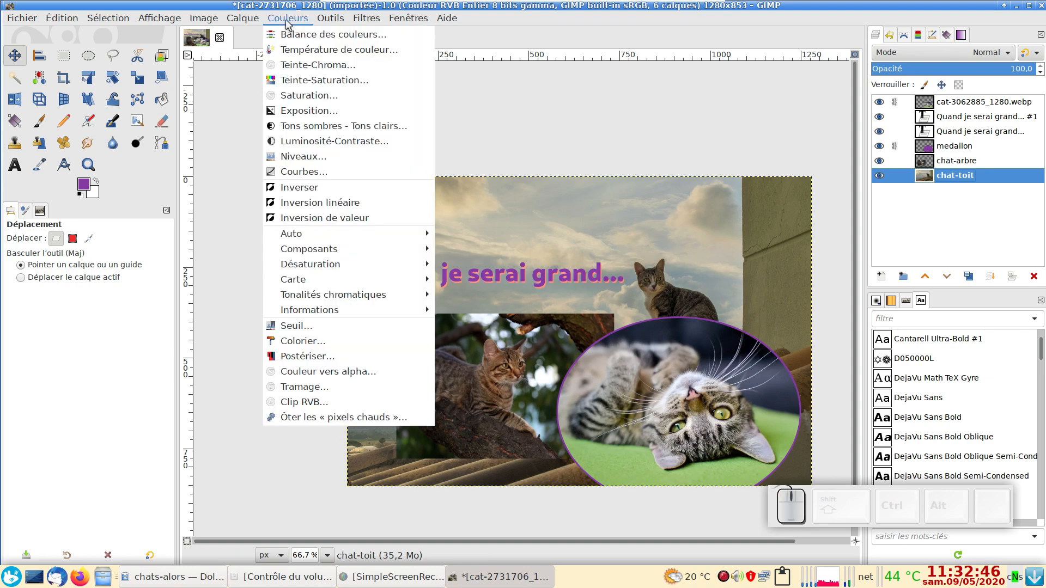
click(333, 172)
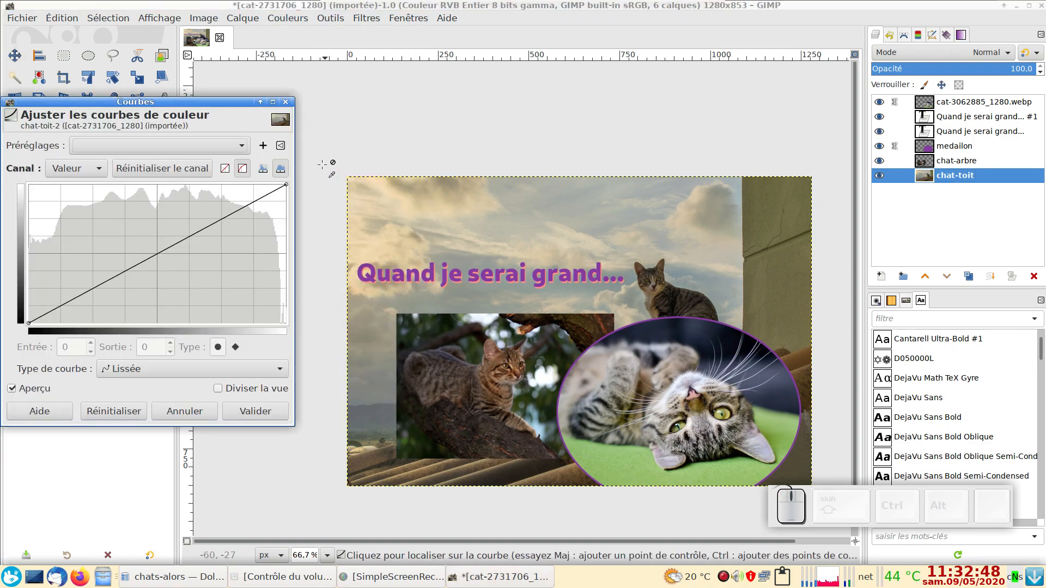
drag(199, 108, 254, 86)
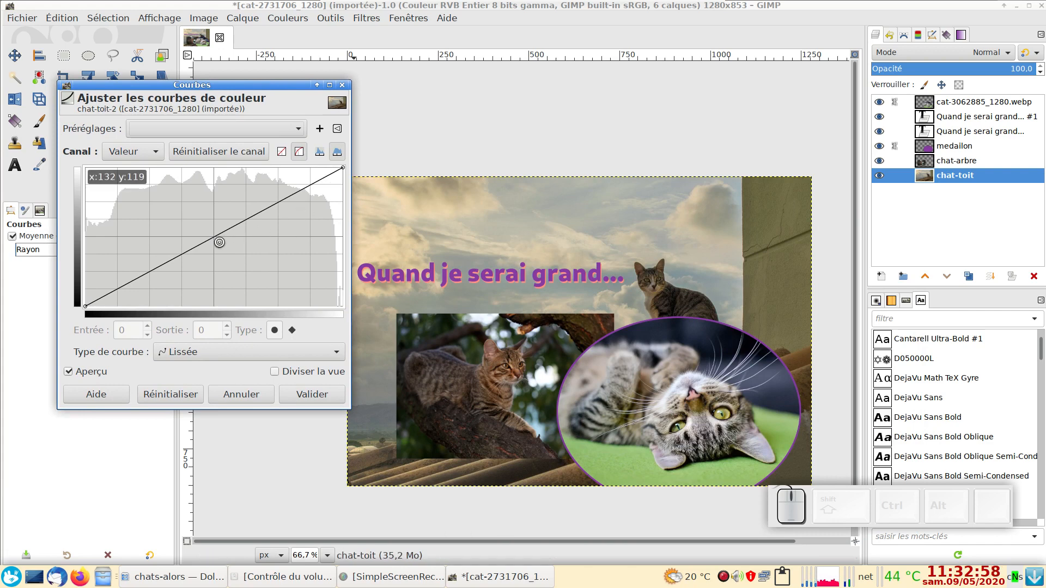
drag(220, 242, 203, 209)
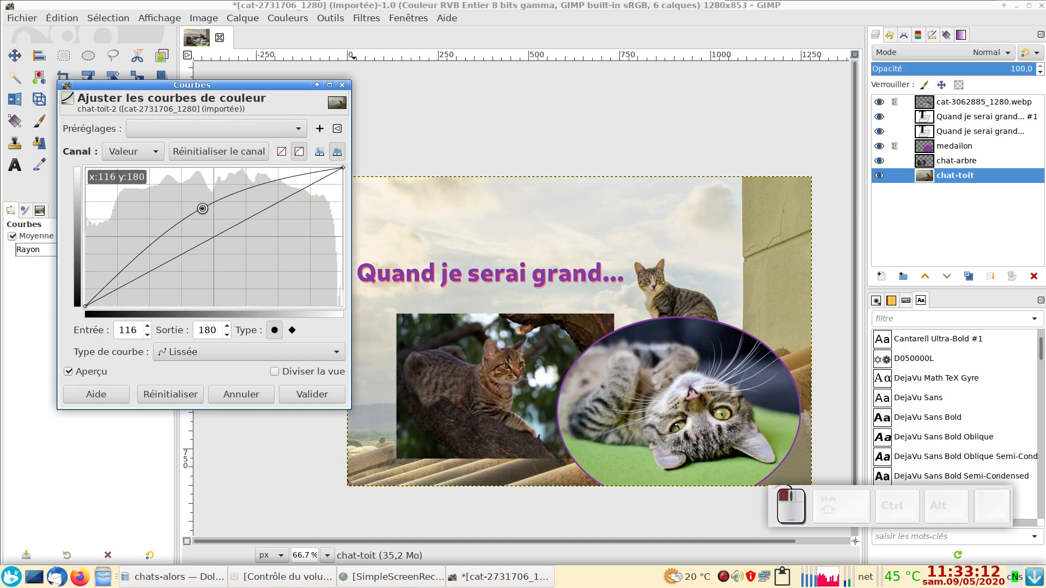
click(312, 394)
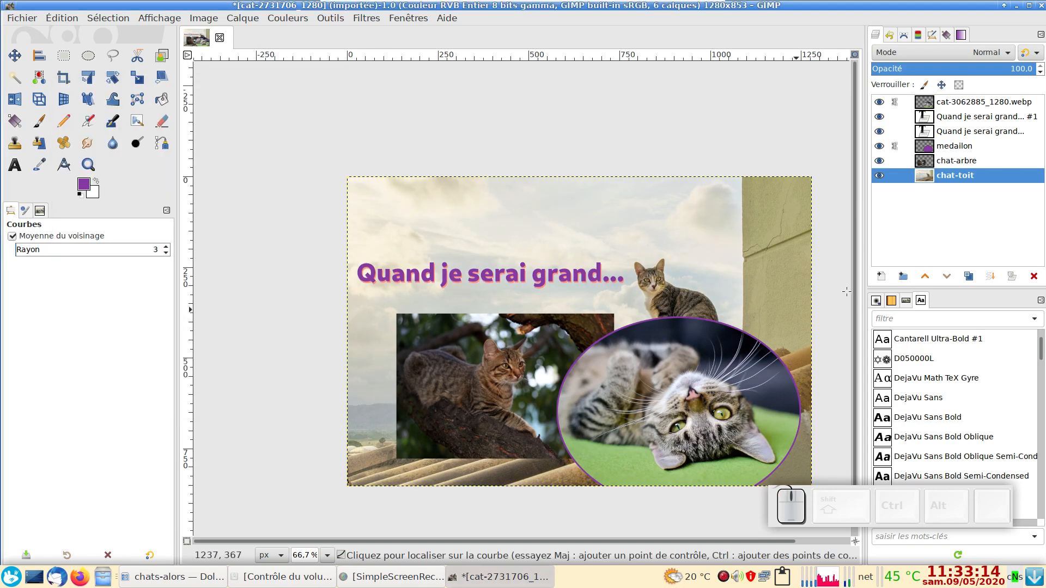
Step: Brighten the chat-arbre layer with Curves by raising the value curve's midpoint to input 124, output 184
click(925, 163)
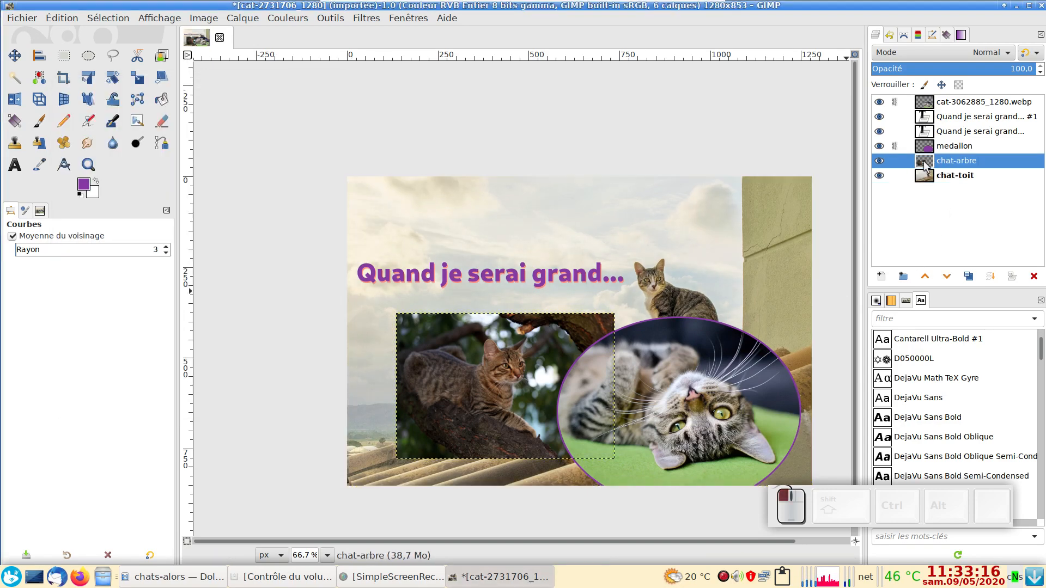
click(275, 20)
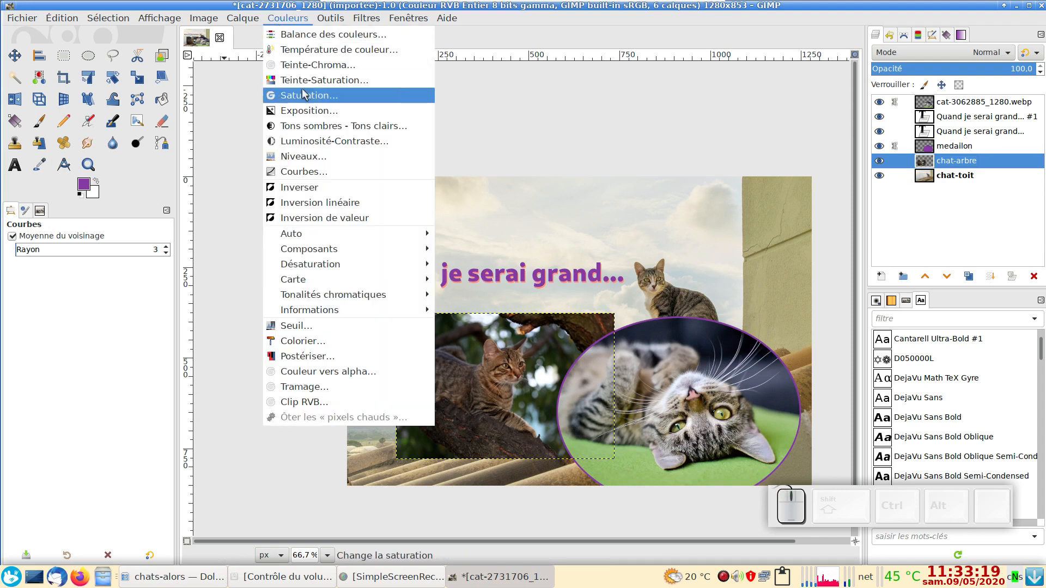
click(300, 170)
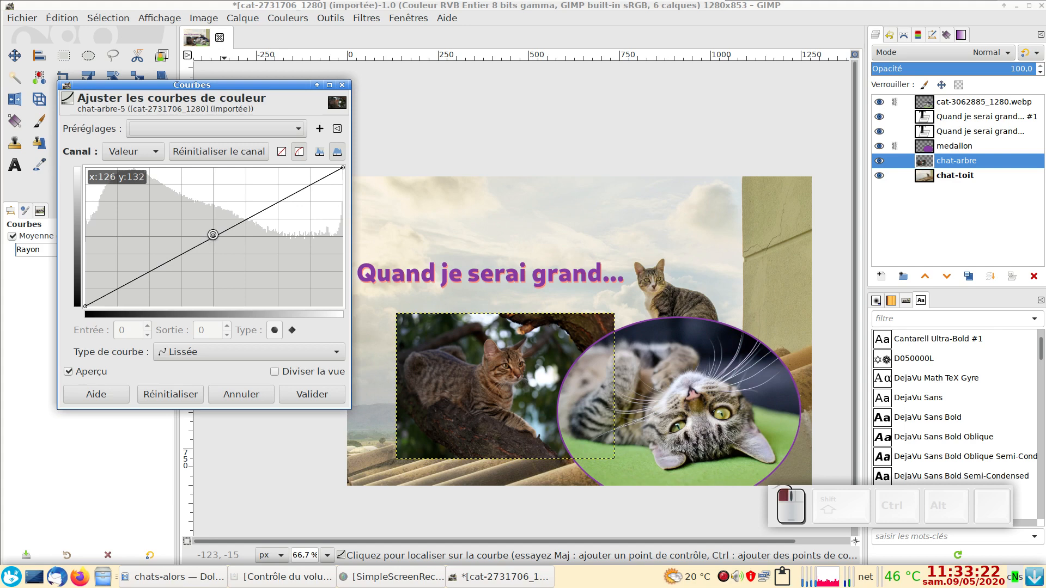
drag(213, 235, 208, 209)
drag(209, 205, 210, 206)
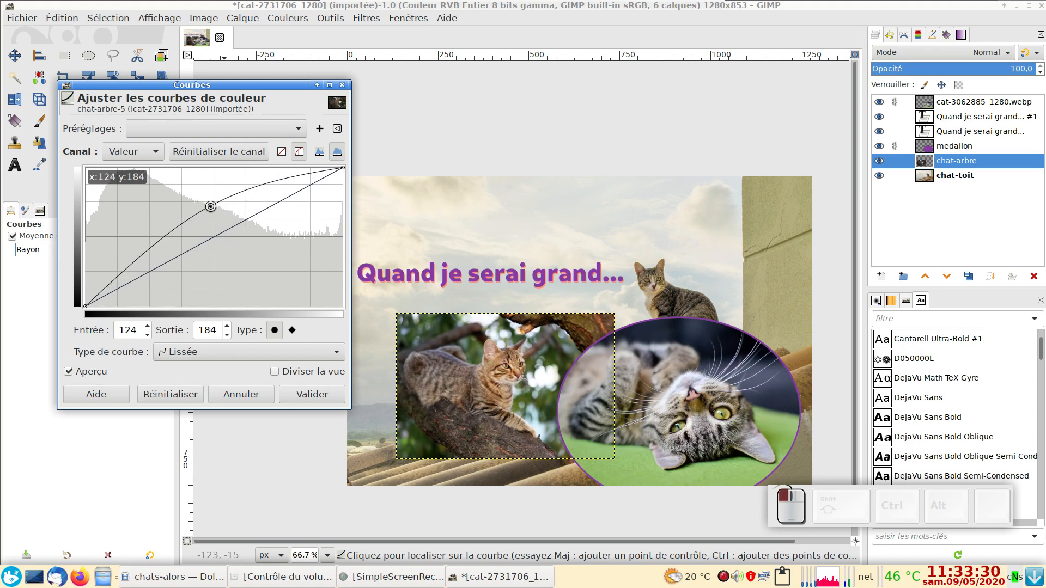
click(312, 394)
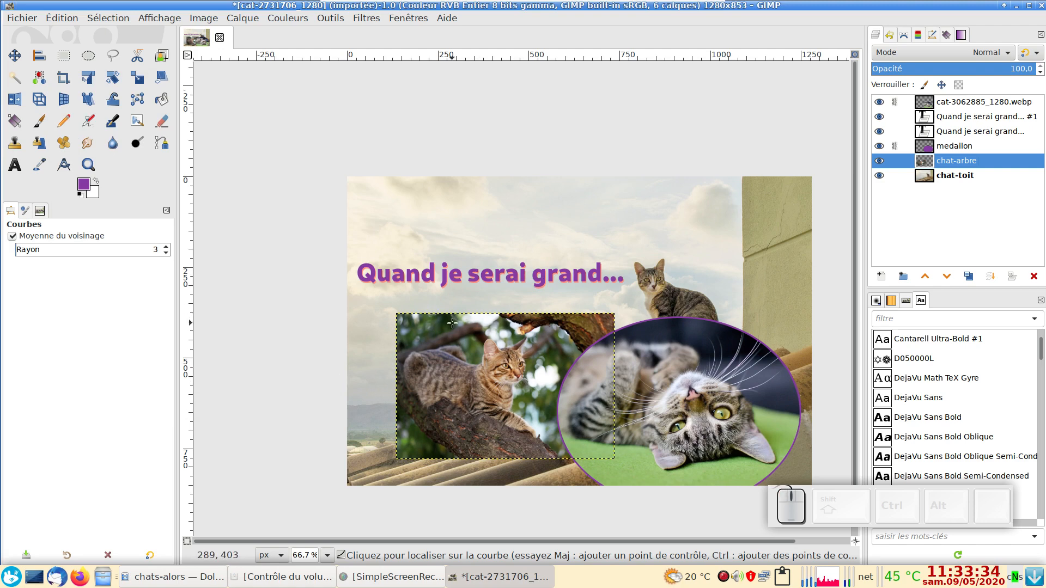
Step: Activate the Crop tool for trimming the whole montage
drag(452, 323, 387, 275)
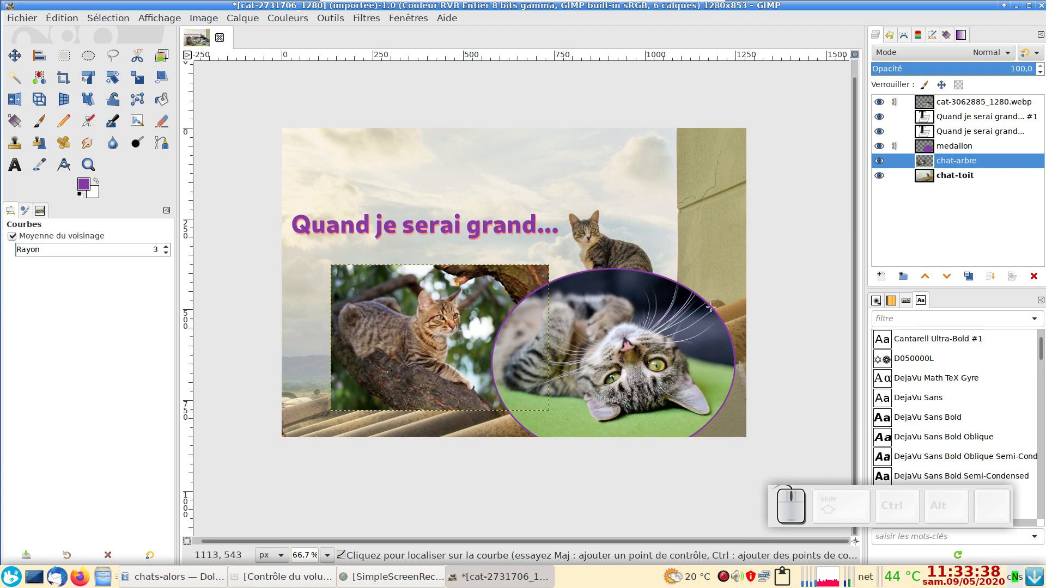
click(66, 79)
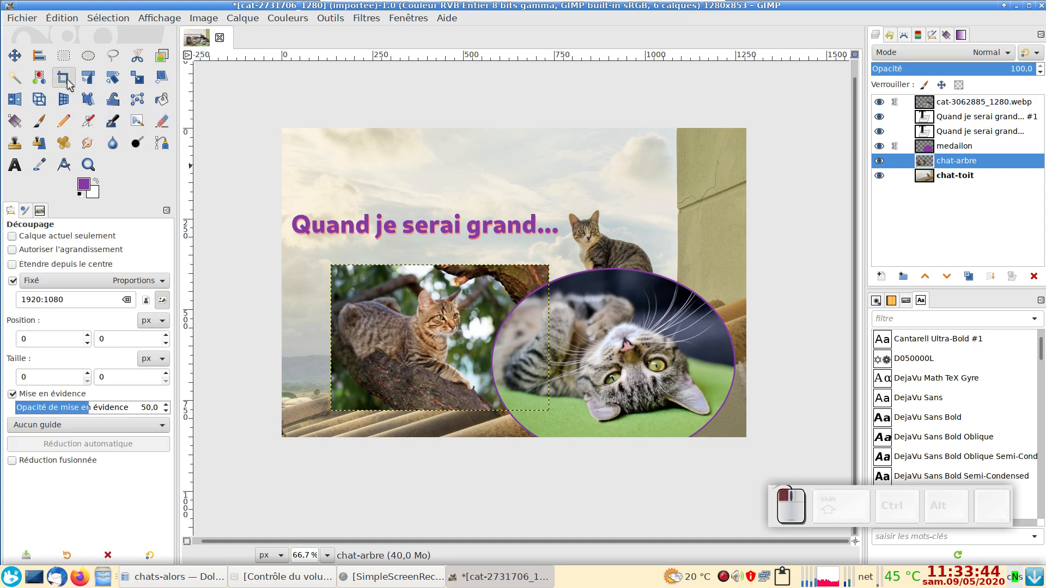
click(12, 280)
drag(308, 169, 792, 368)
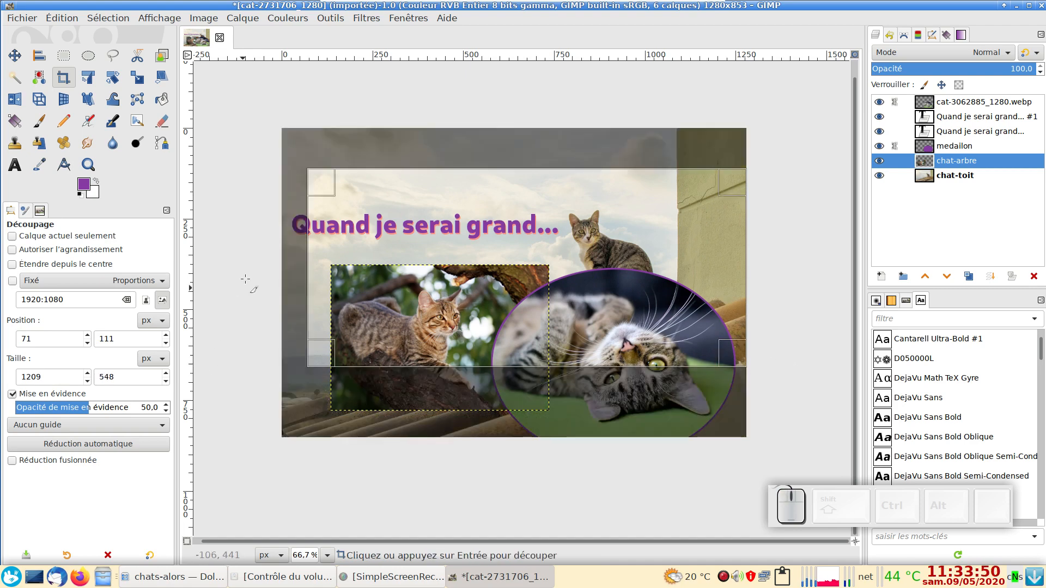
click(252, 236)
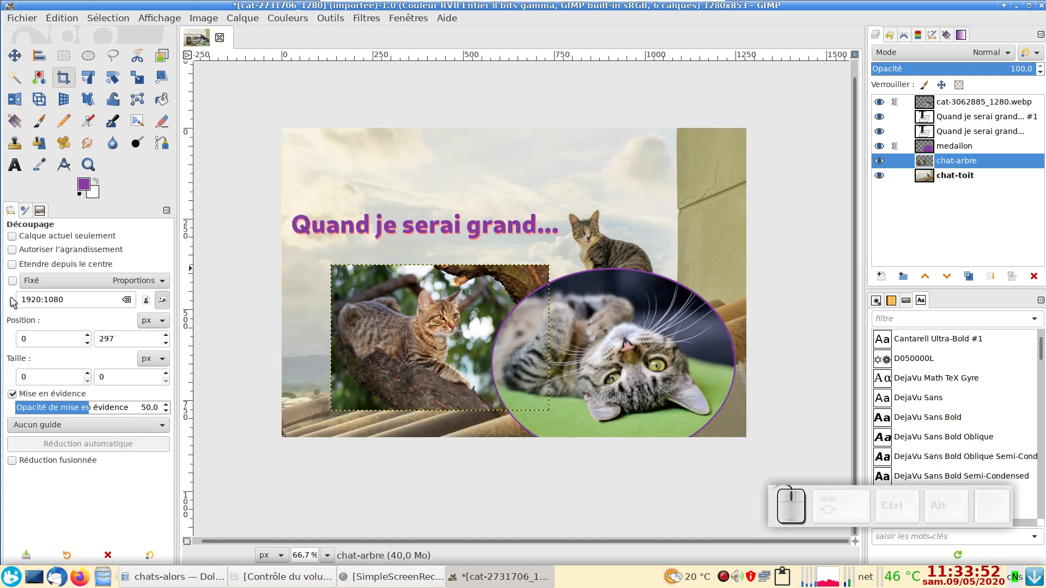
click(12, 281)
Step: Crop the image with fixed 1920:1080 proportions to a full-width 1280 x 720 px area, removing the strip of sky above the title
click(76, 300)
drag(76, 300, 13, 301)
text(19)
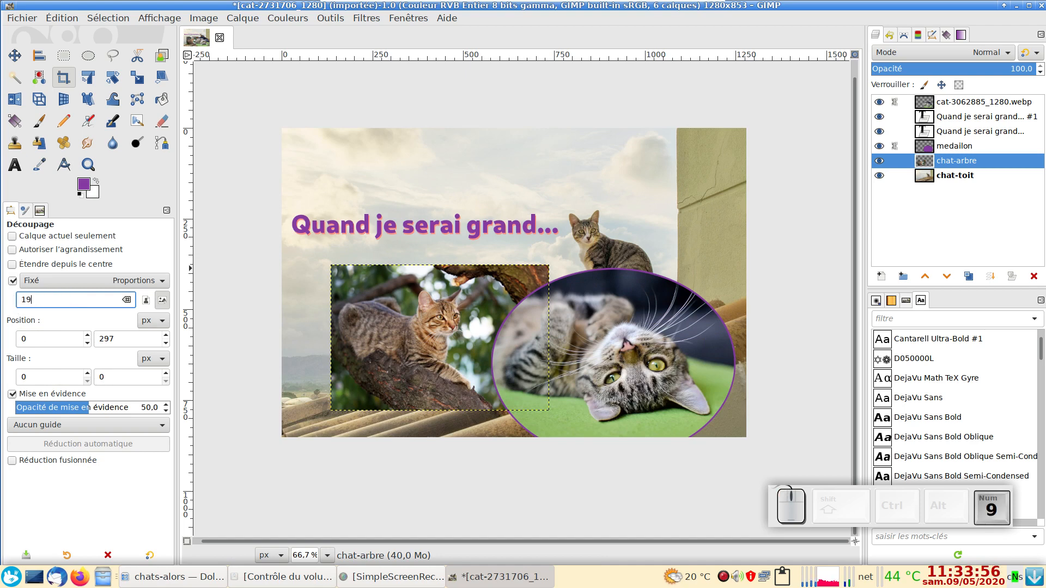
text(20:)
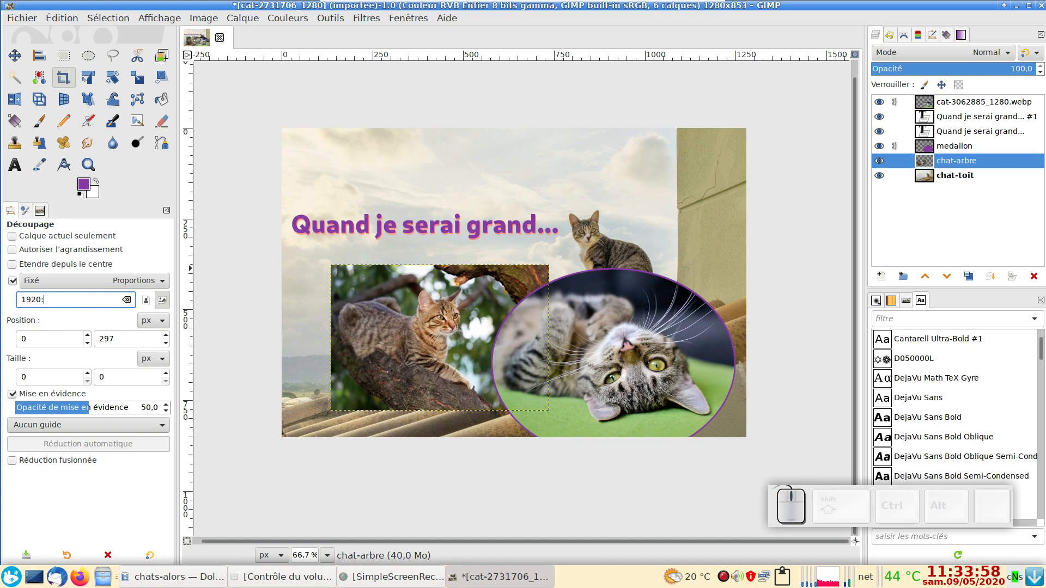
text(10)
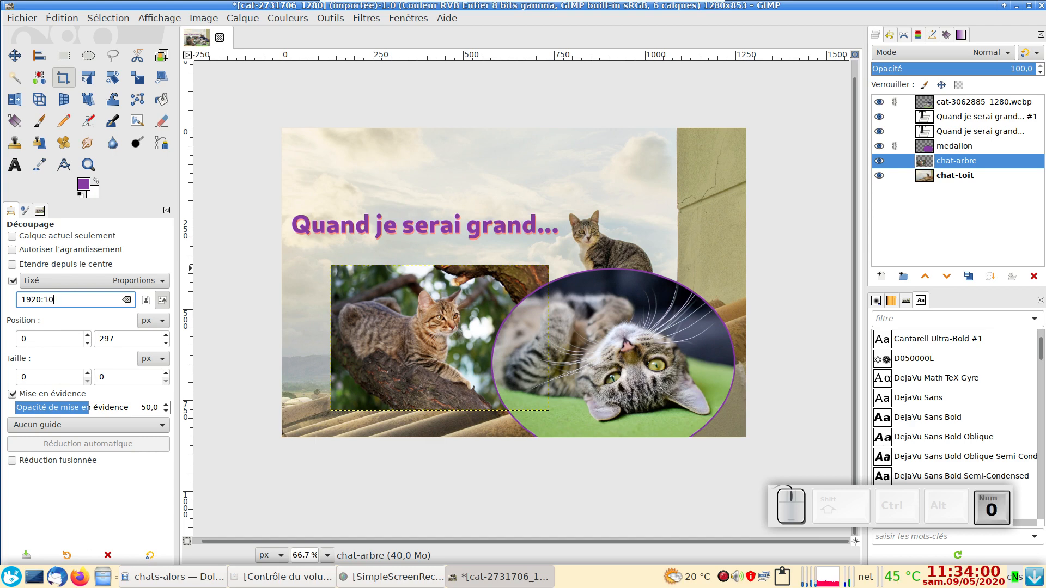
text(80)
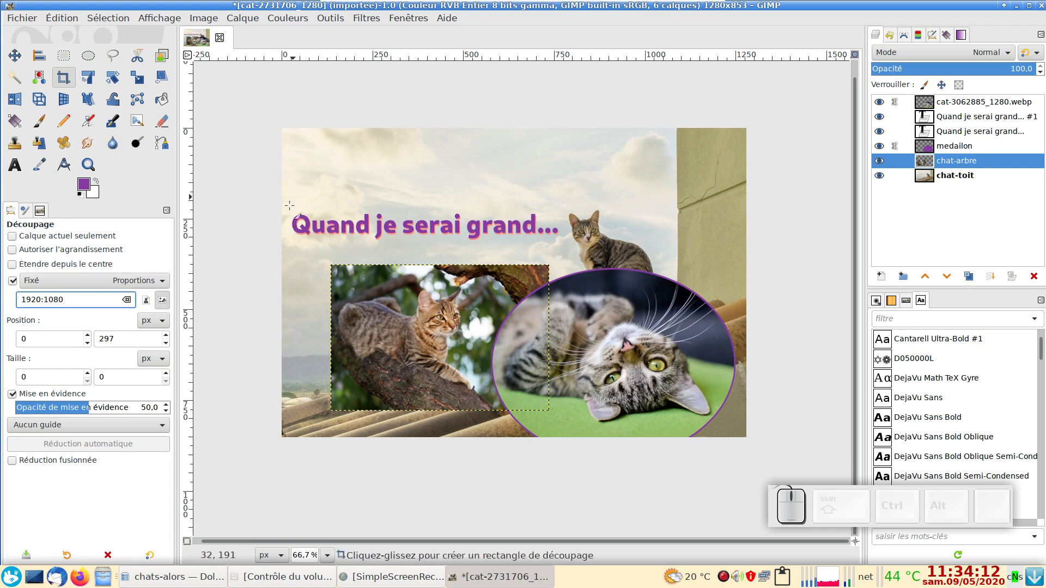
drag(785, 459, 245, 121)
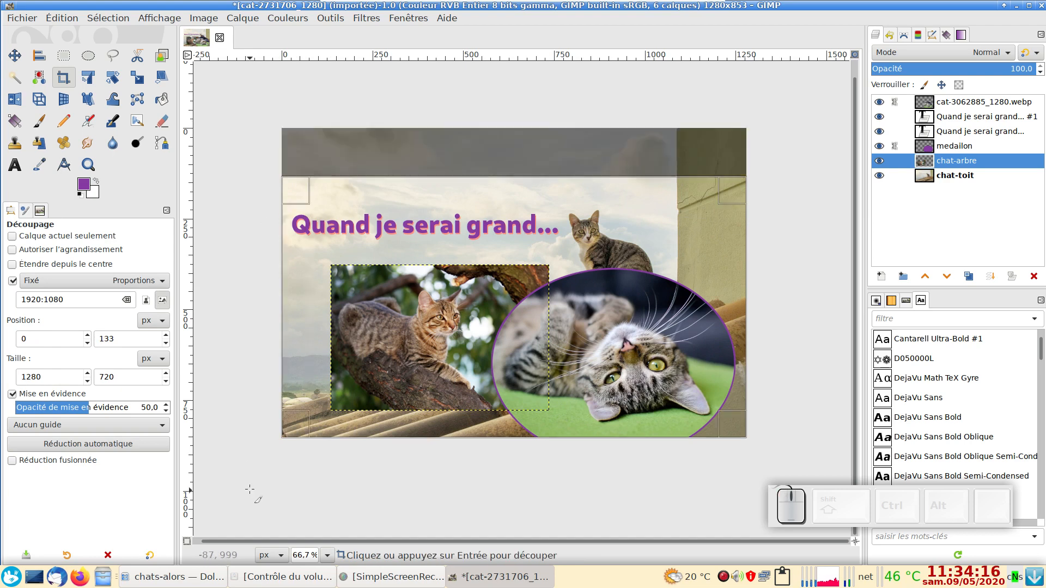
drag(294, 191, 243, 172)
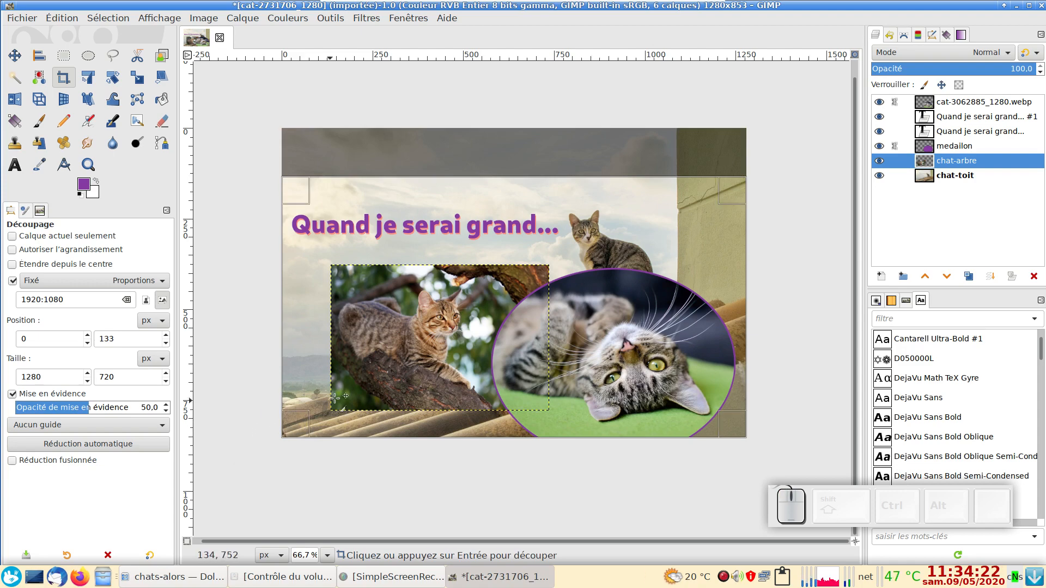
key(Return)
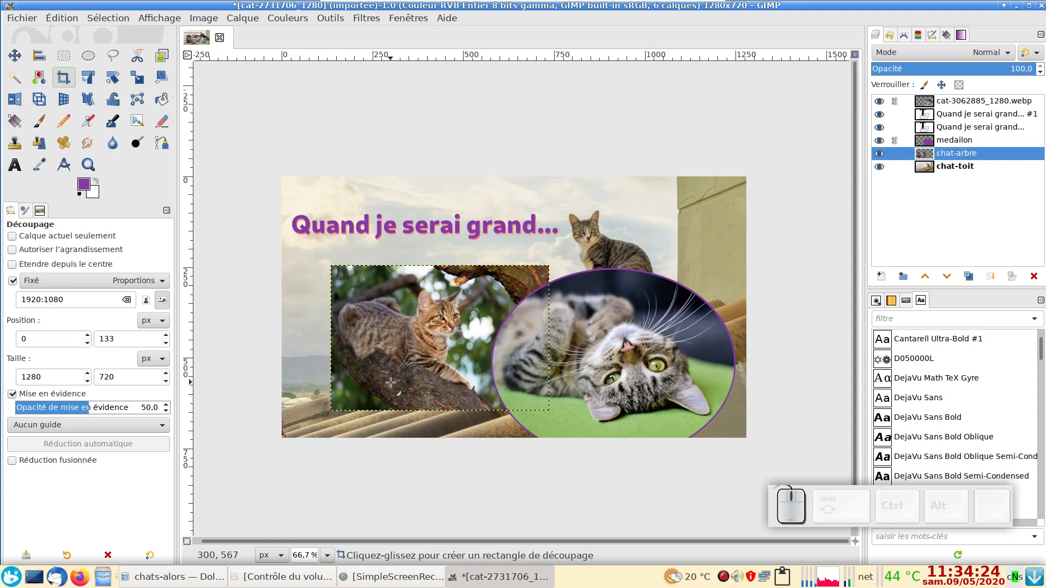
Step: Examine the cropped montage enlarged with the docks hidden, and restore the docks
key(ctrl)
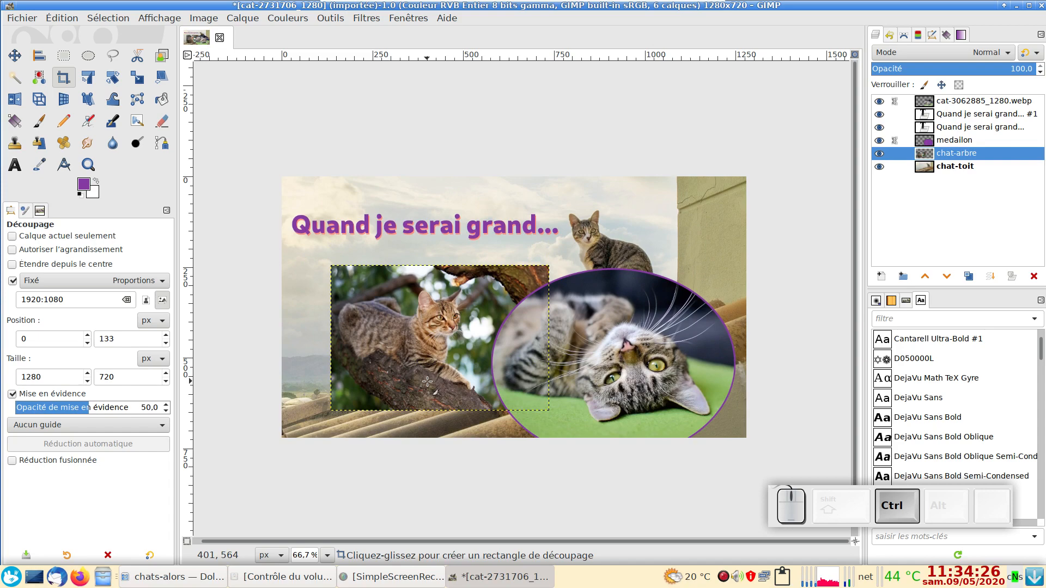
scroll(427, 381, up, 1)
key(Tab)
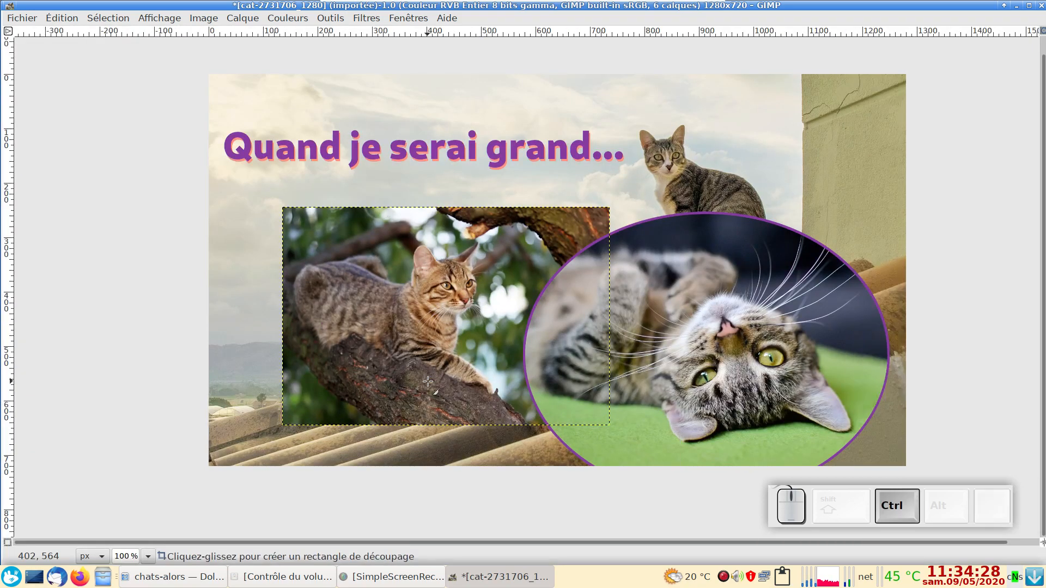
scroll(429, 380, down, 1)
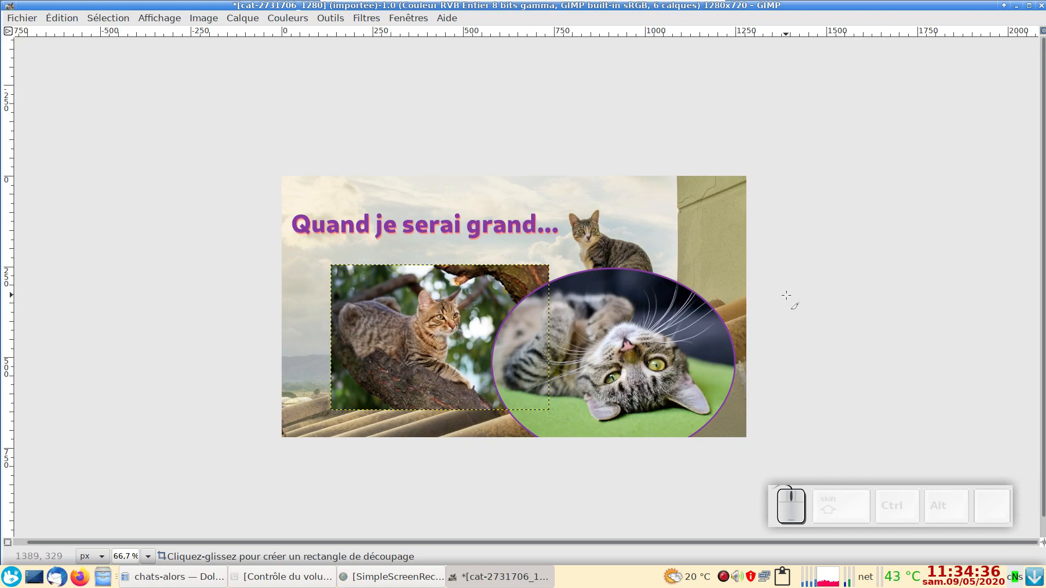
key(Tab)
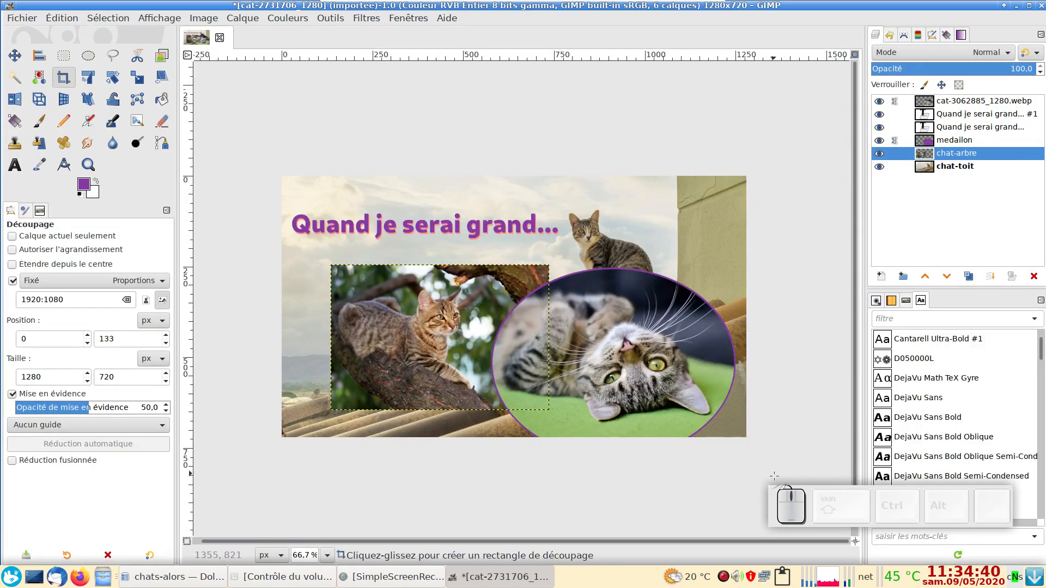
right_click(723, 577)
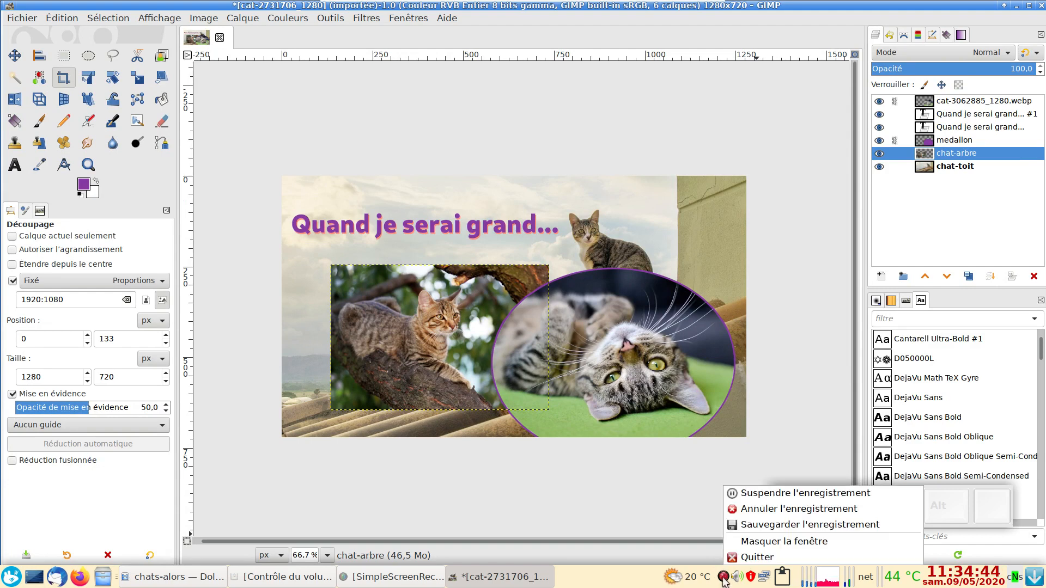